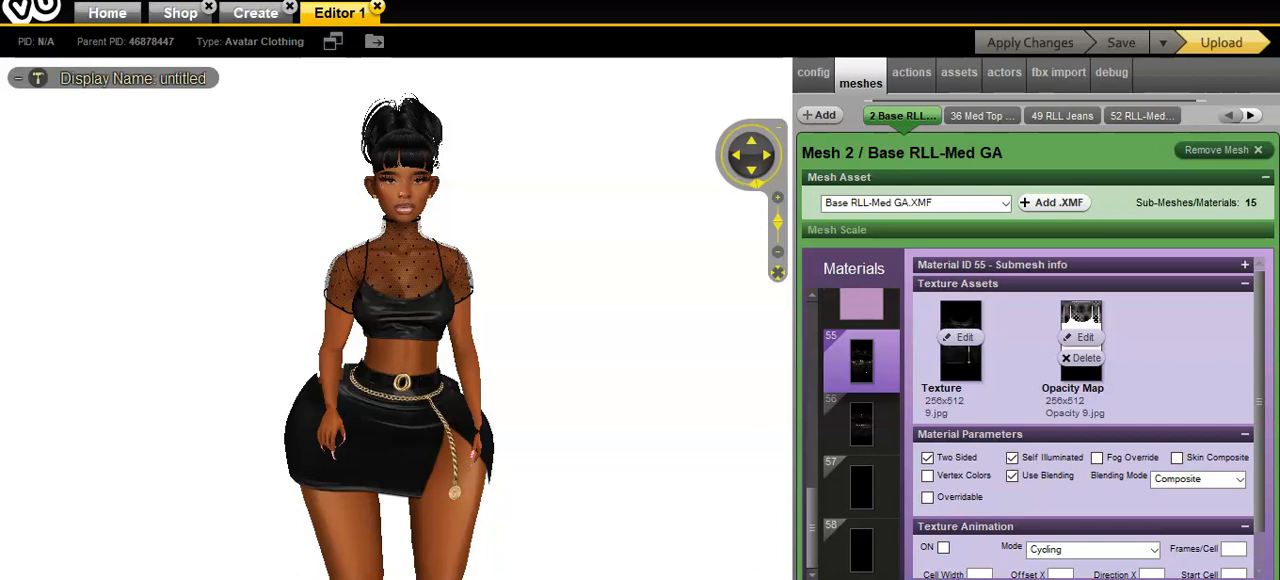
scroll(602, 296, down, 2)
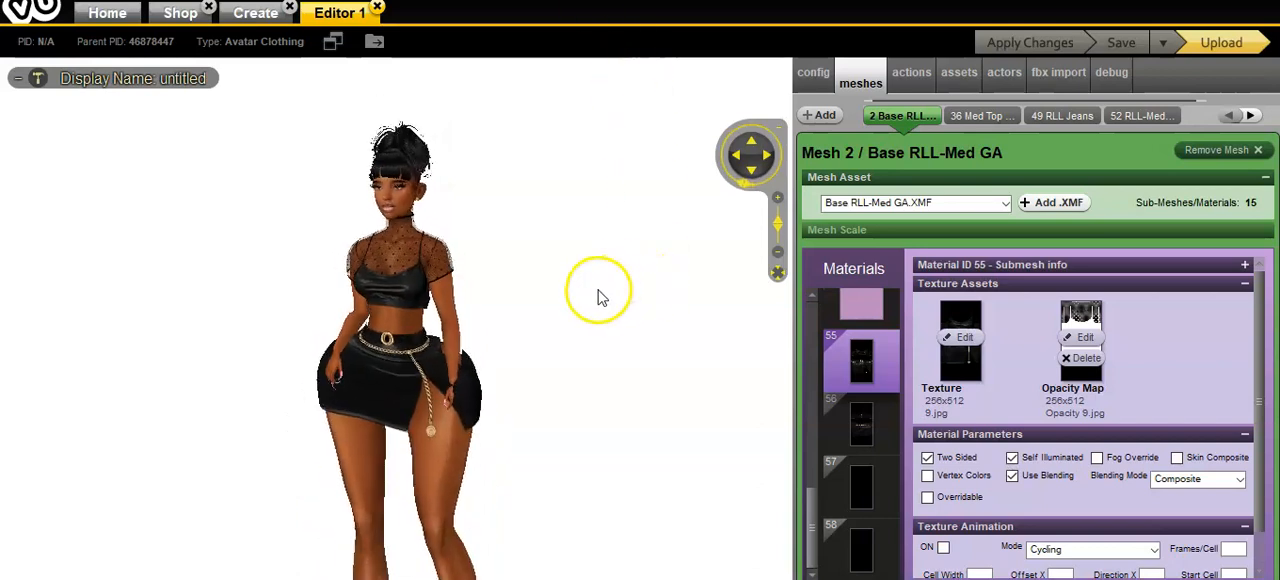
scroll(645, 296, up, 3)
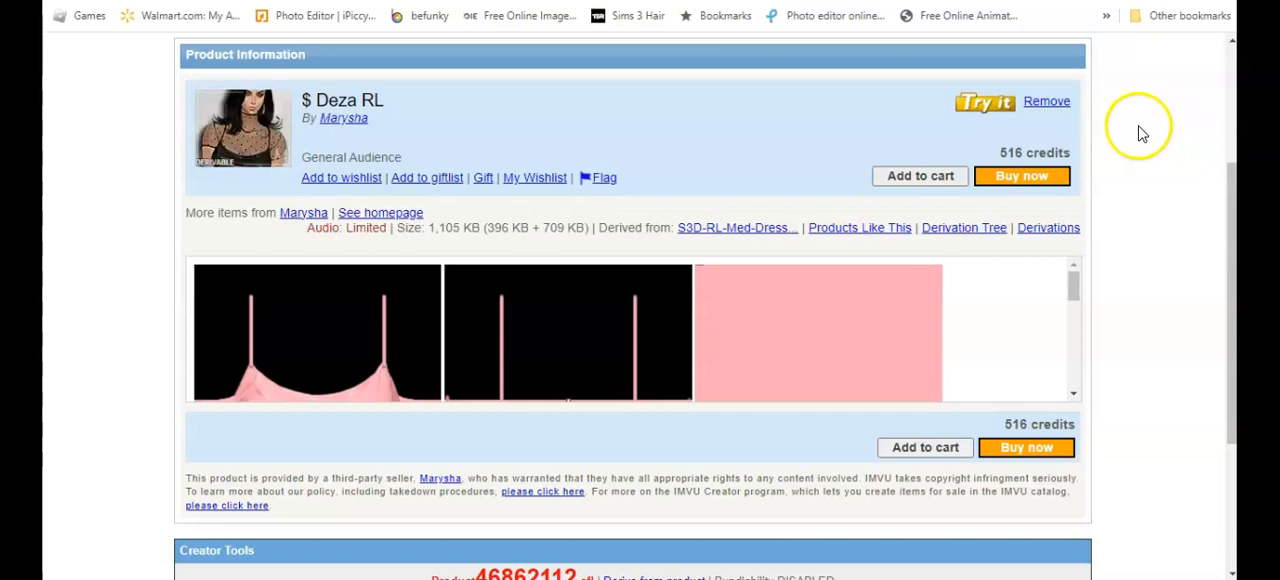
Step: Examine the dress texture images and product details on the $ Deza RL catalog page
click(1074, 280)
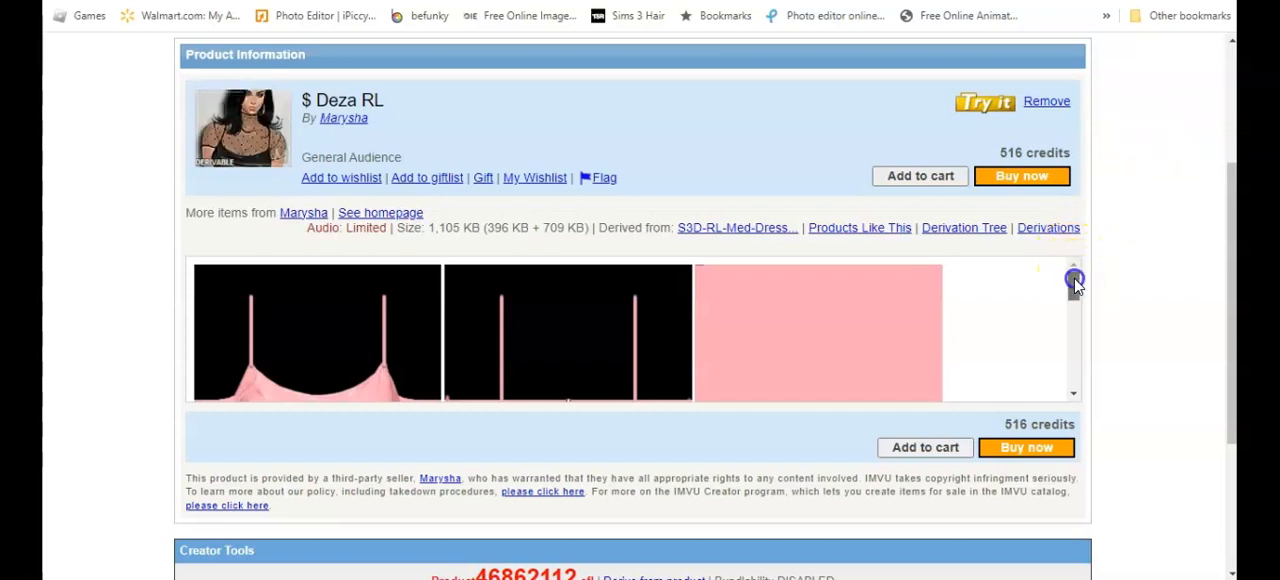
drag(1074, 283, 1075, 303)
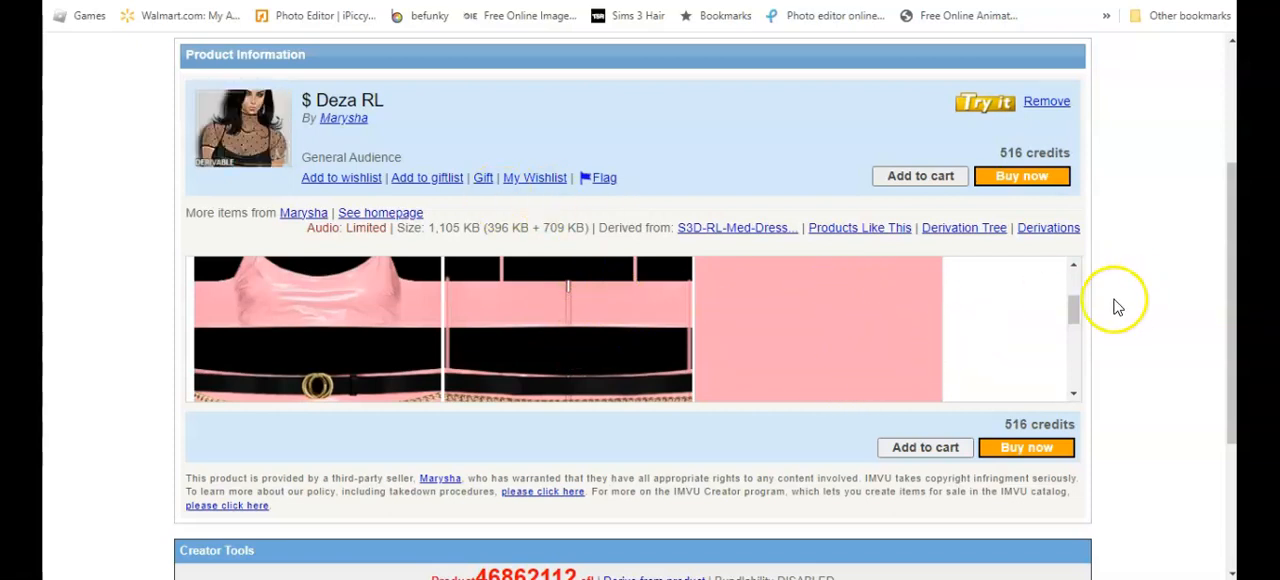
drag(1074, 303, 1085, 283)
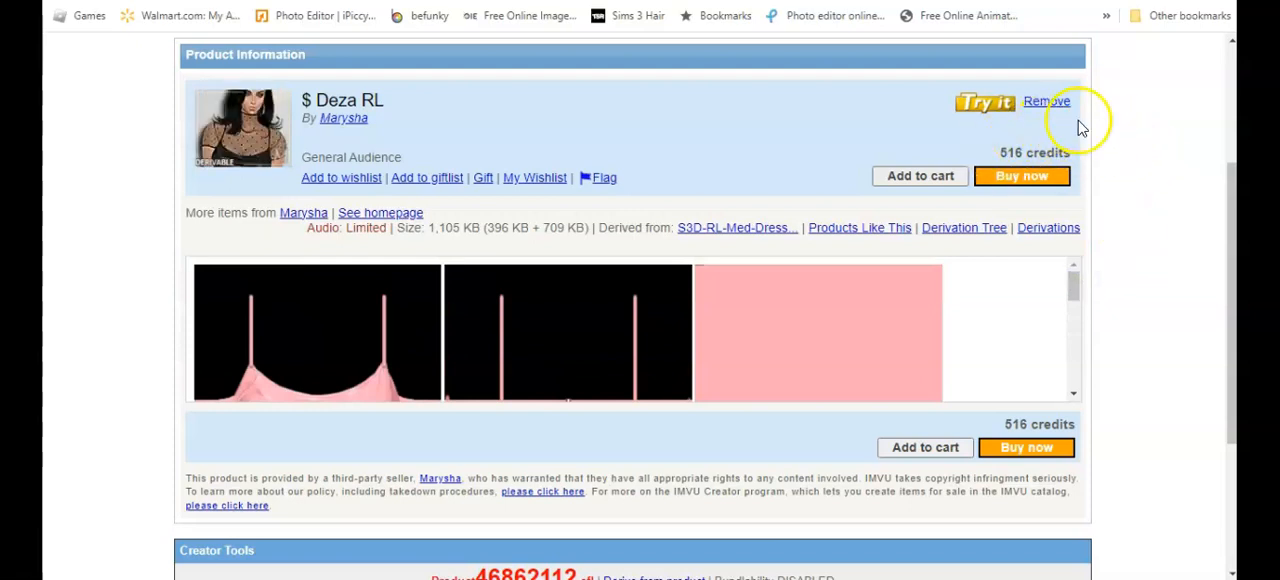
drag(1232, 176, 1228, 250)
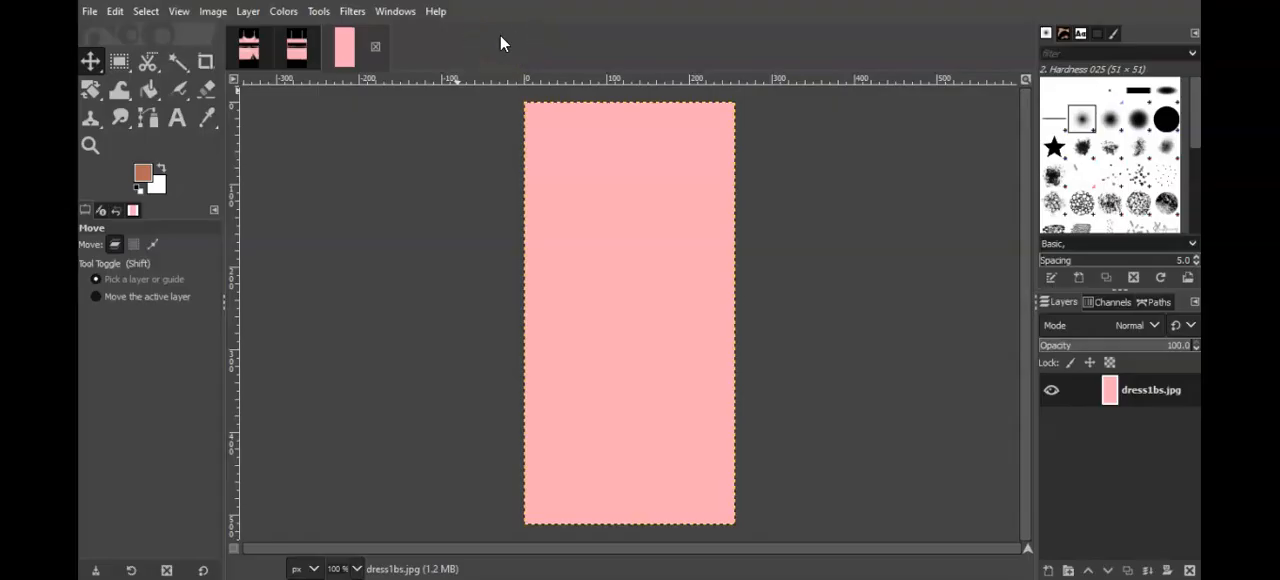
Step: Switch to GIMP and review the open dress1.jpg, dress1b.jpg and dress1bs.jpg textures
click(248, 57)
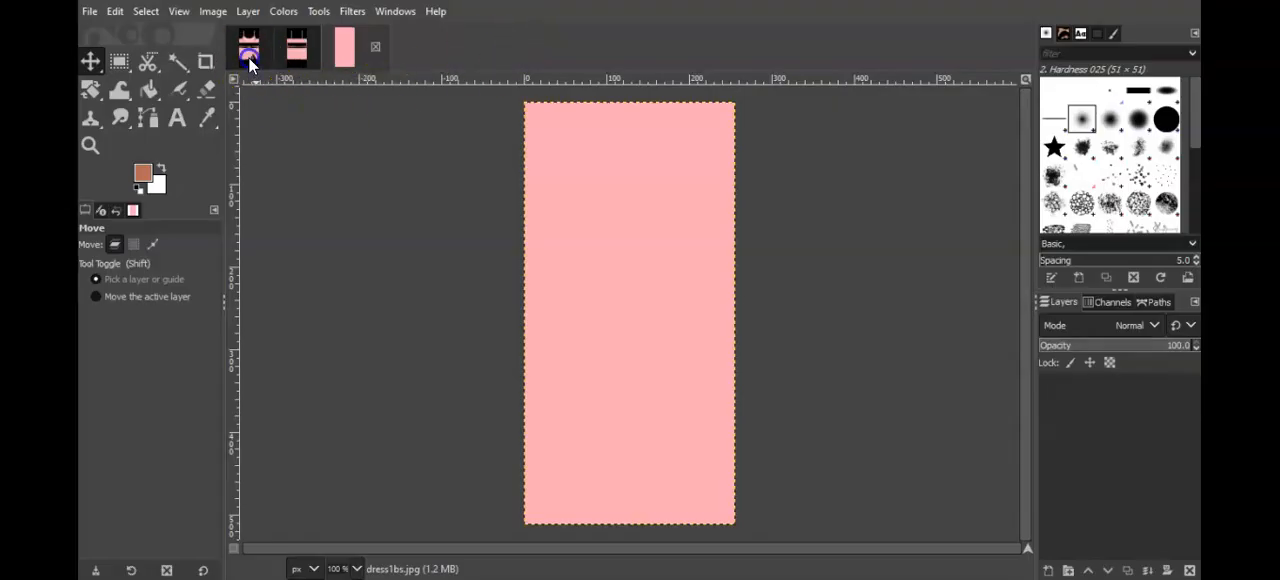
click(314, 55)
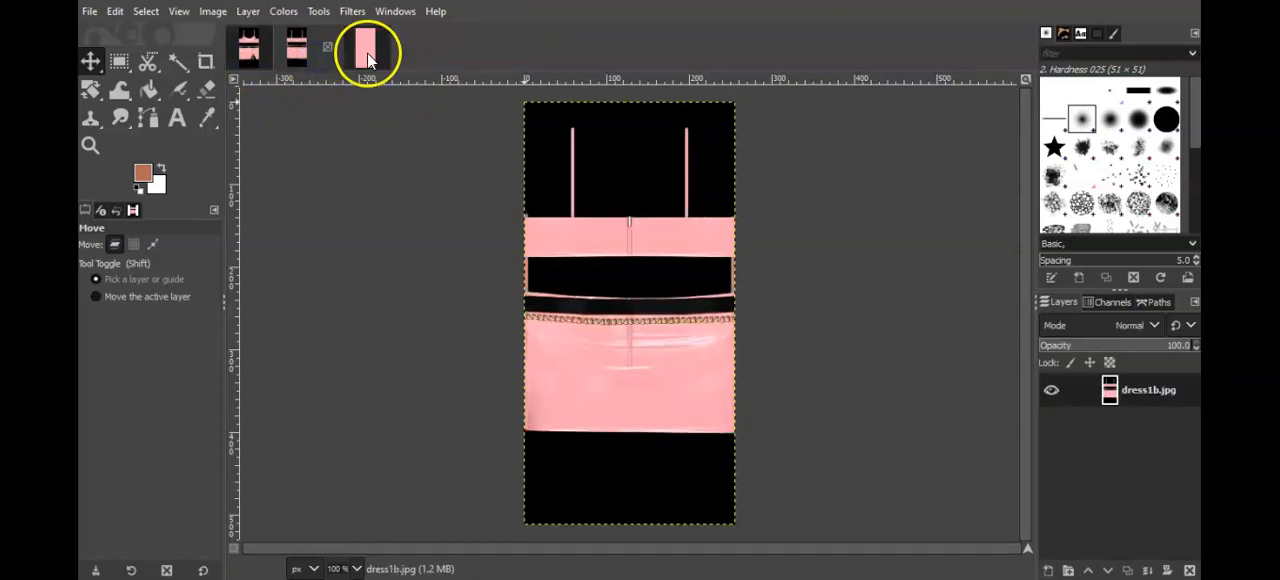
click(367, 52)
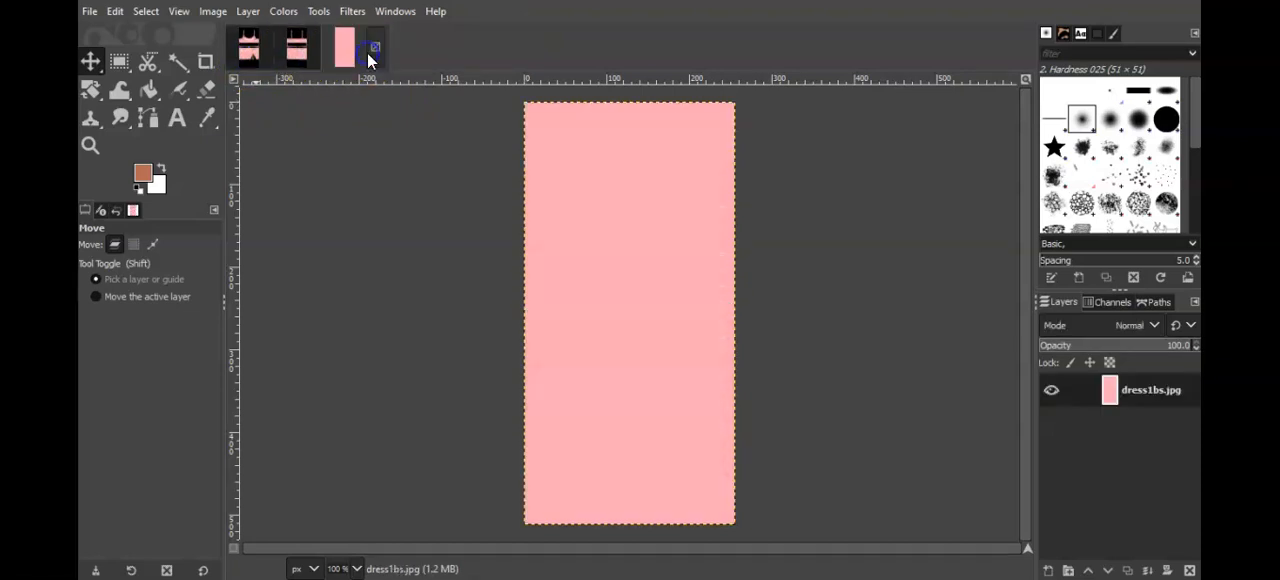
click(248, 50)
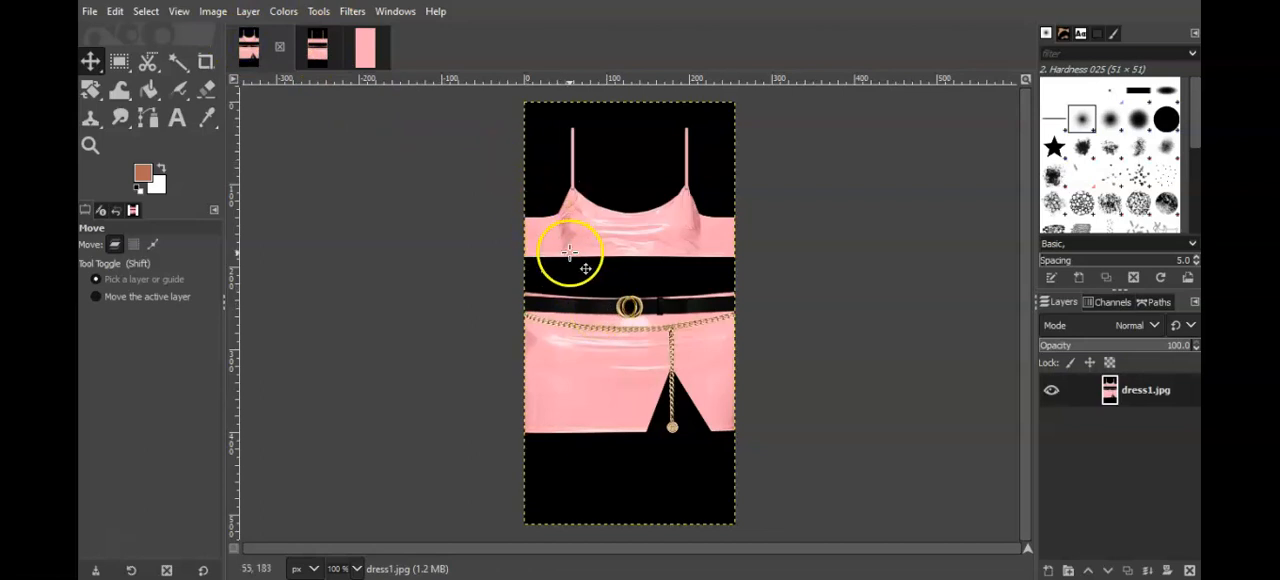
click(312, 62)
Step: Colorize dress1.jpg to a pale grey with hue 0.0000 and saturation 0.0465
click(249, 52)
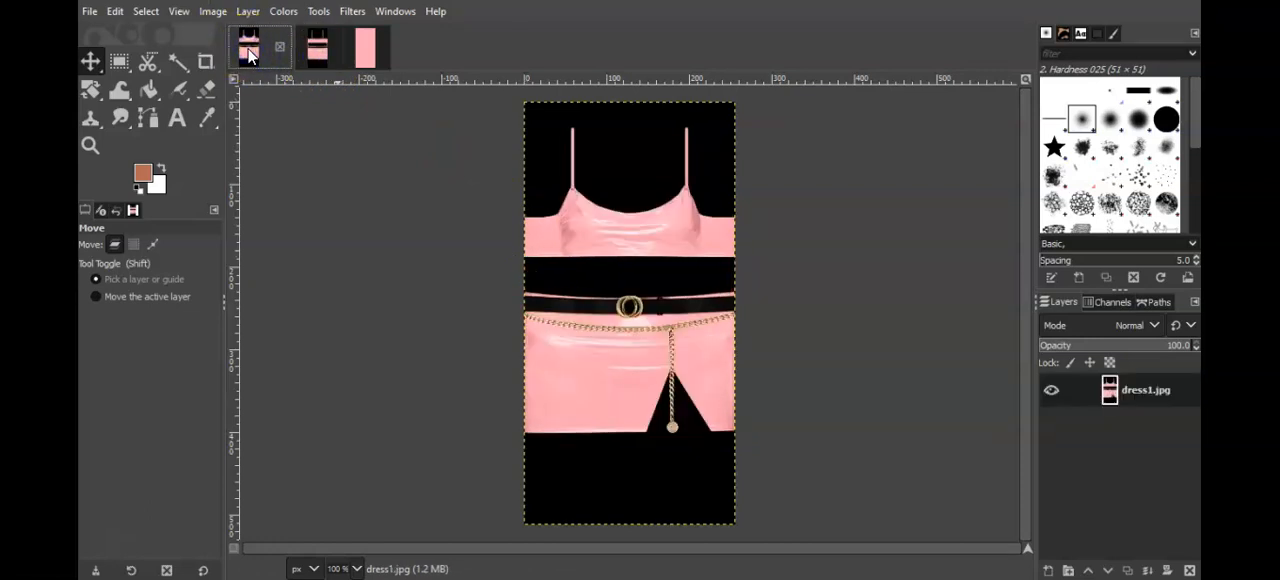
click(284, 12)
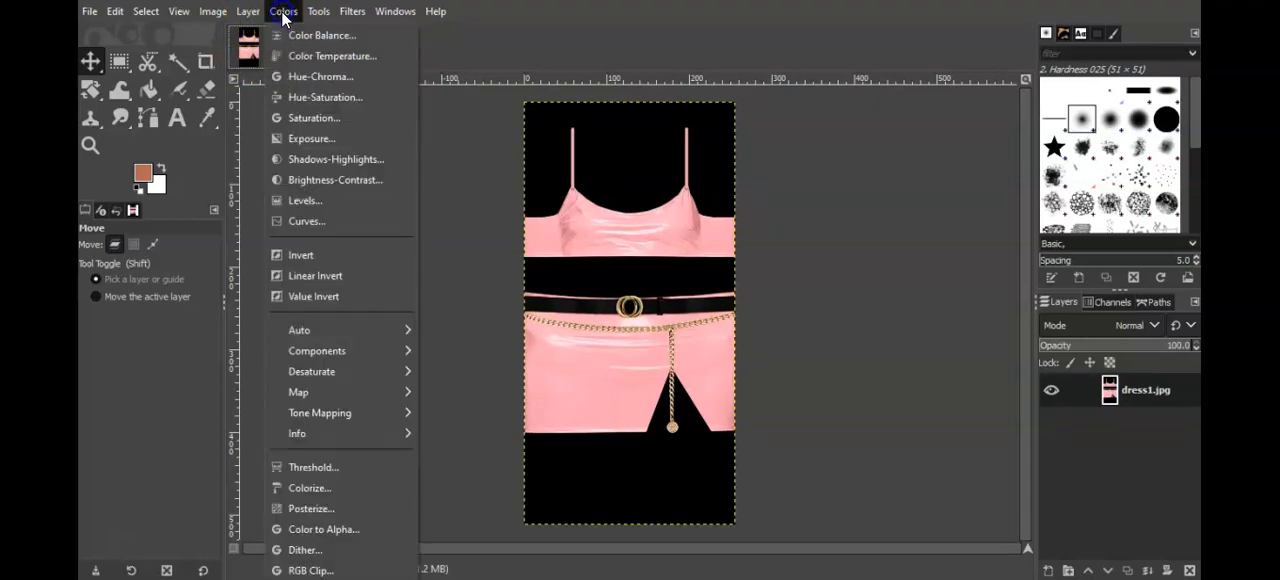
click(330, 488)
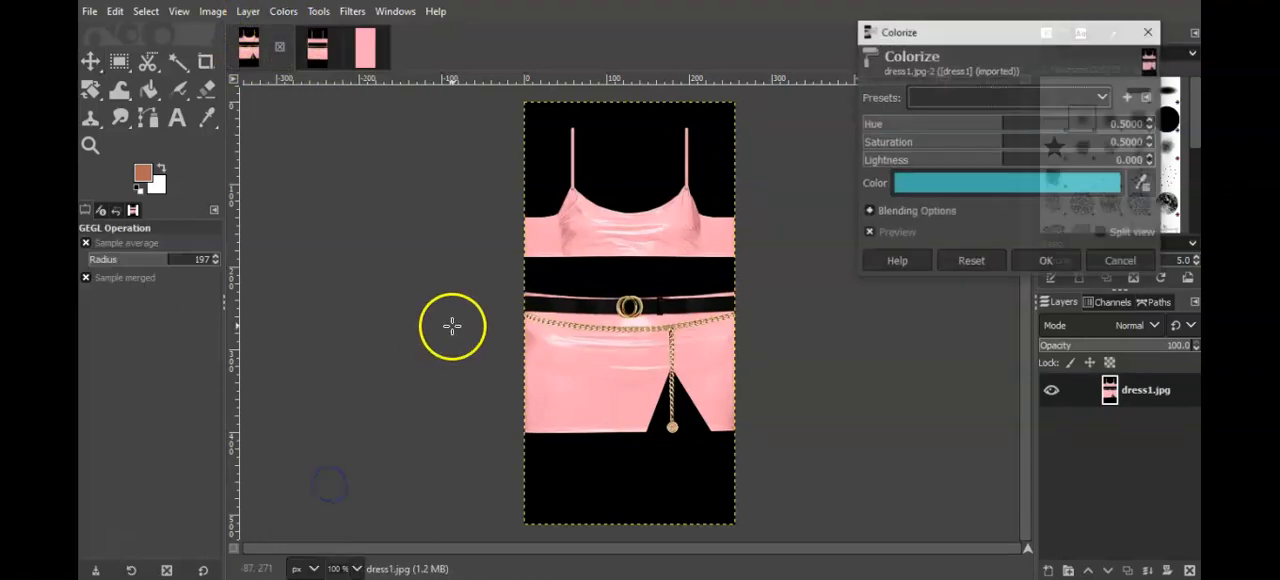
click(942, 124)
drag(942, 124, 813, 133)
drag(933, 142, 888, 142)
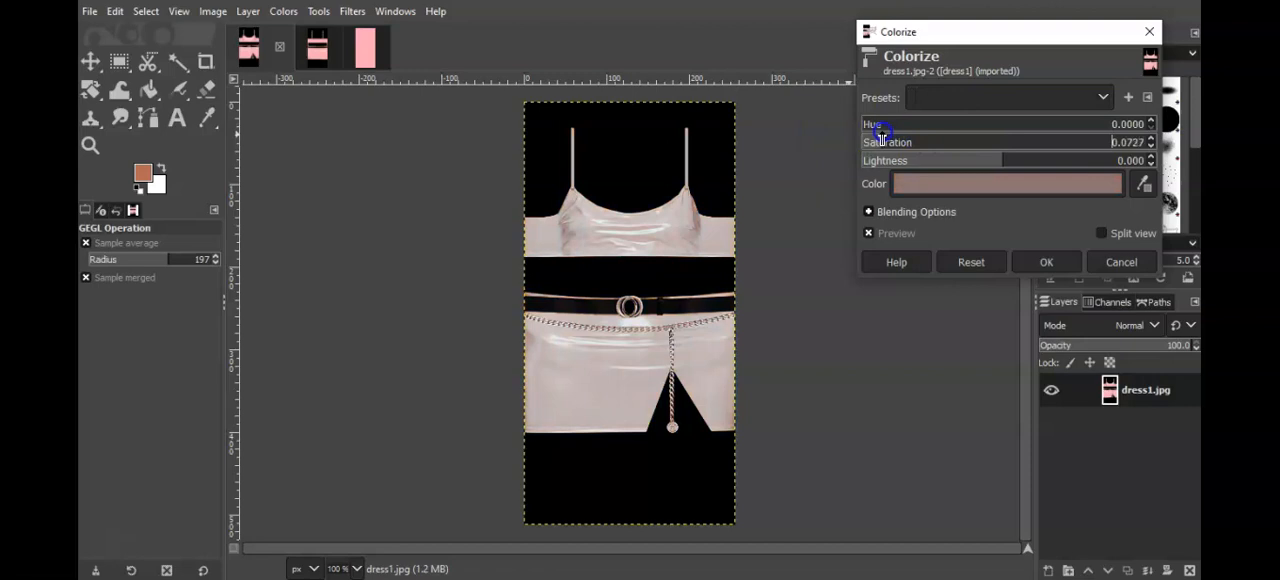
click(1042, 262)
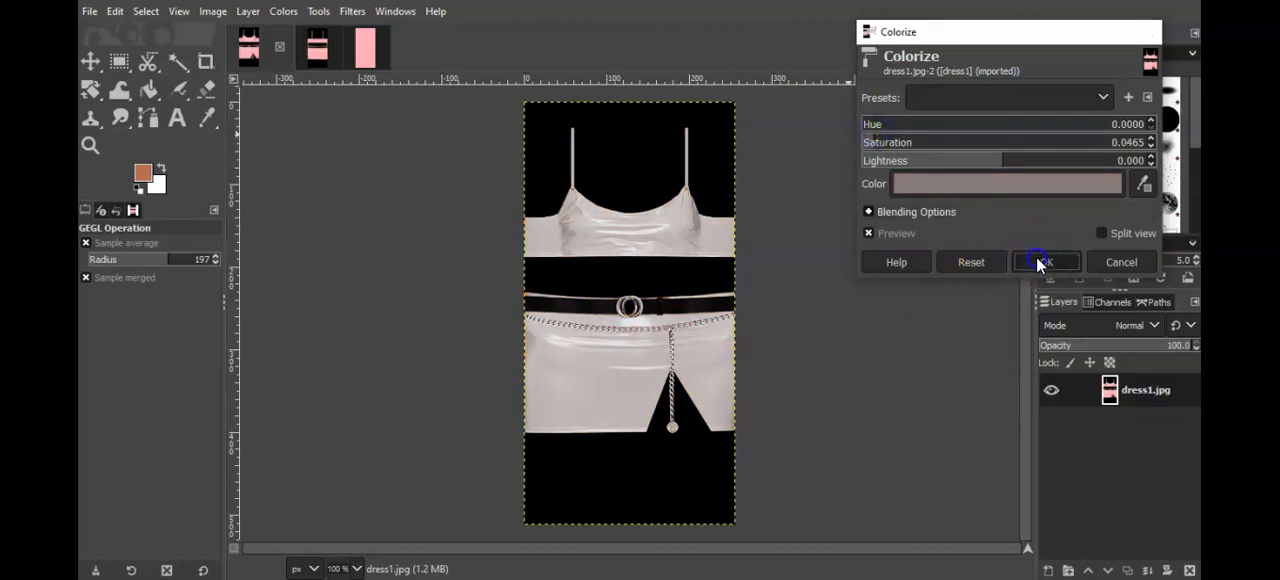
Step: Repeat the same Colorize filter on dress1b.jpg and dress1bs.jpg
click(322, 53)
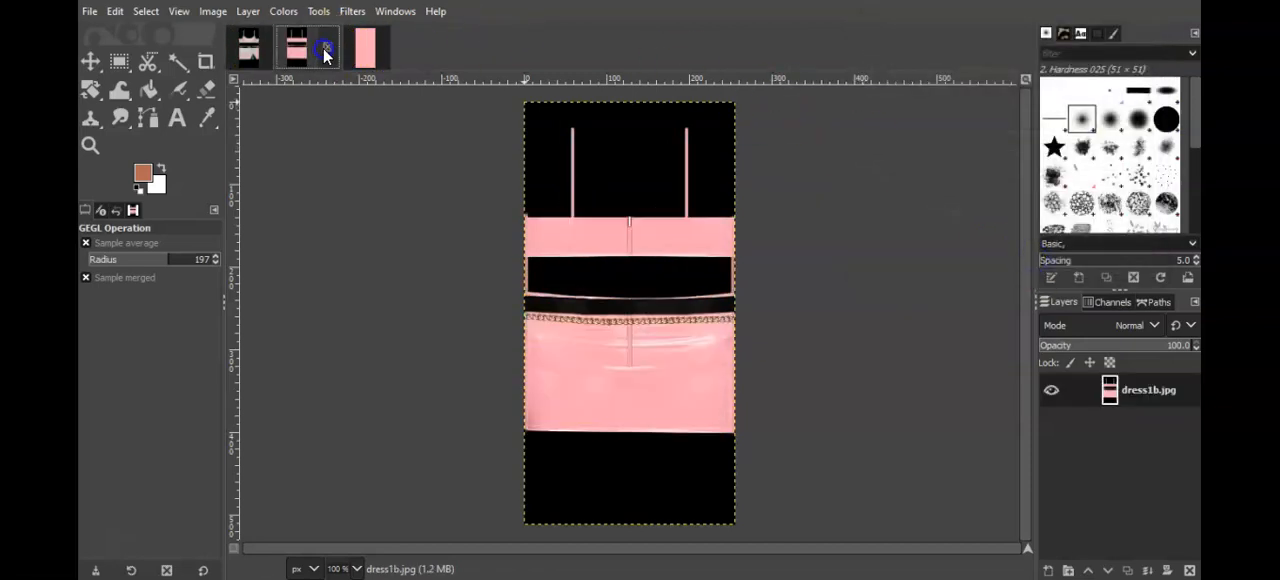
click(352, 12)
click(364, 36)
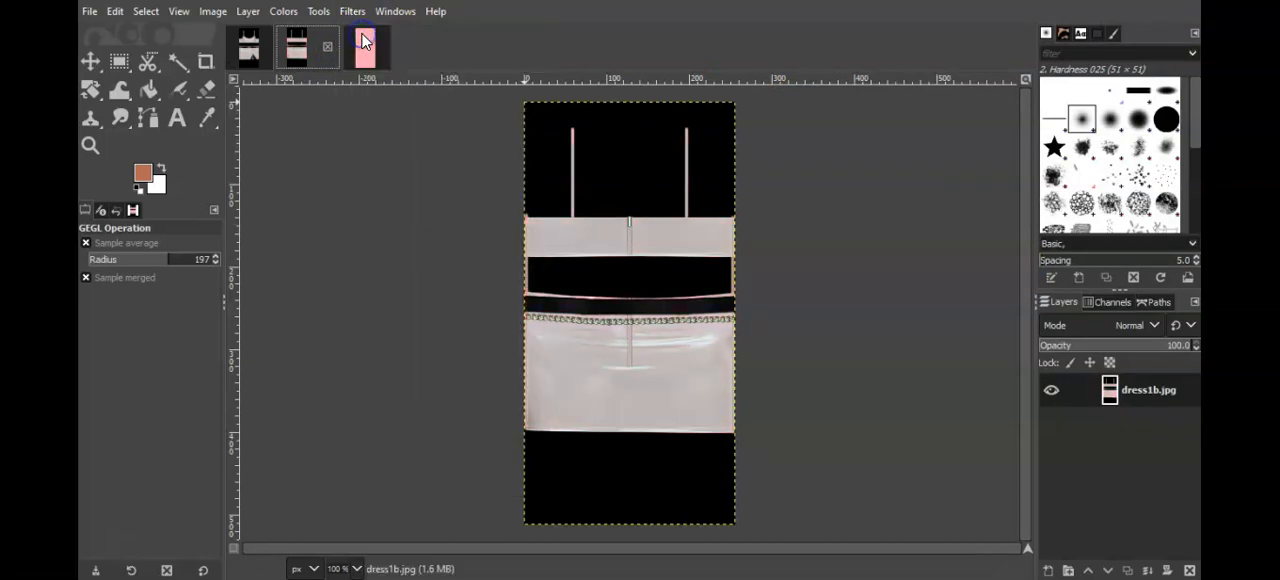
click(363, 52)
click(352, 12)
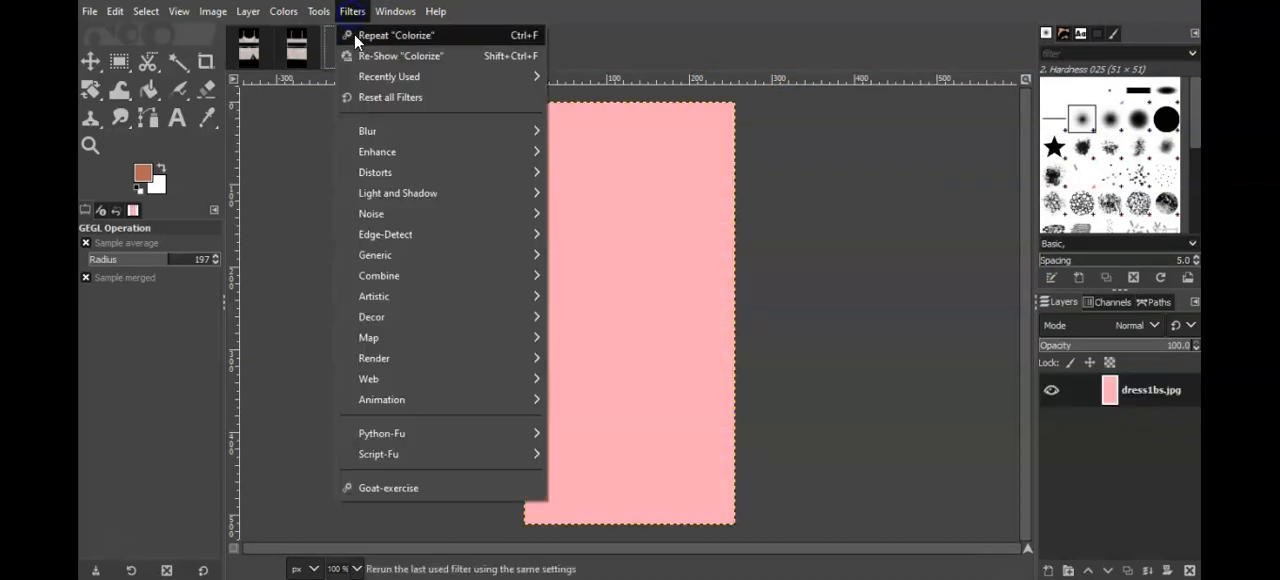
click(356, 32)
Step: Return to dress1.jpg, start opening an image as layers, and browse to the Texture&logo folder on the Desktop
click(255, 56)
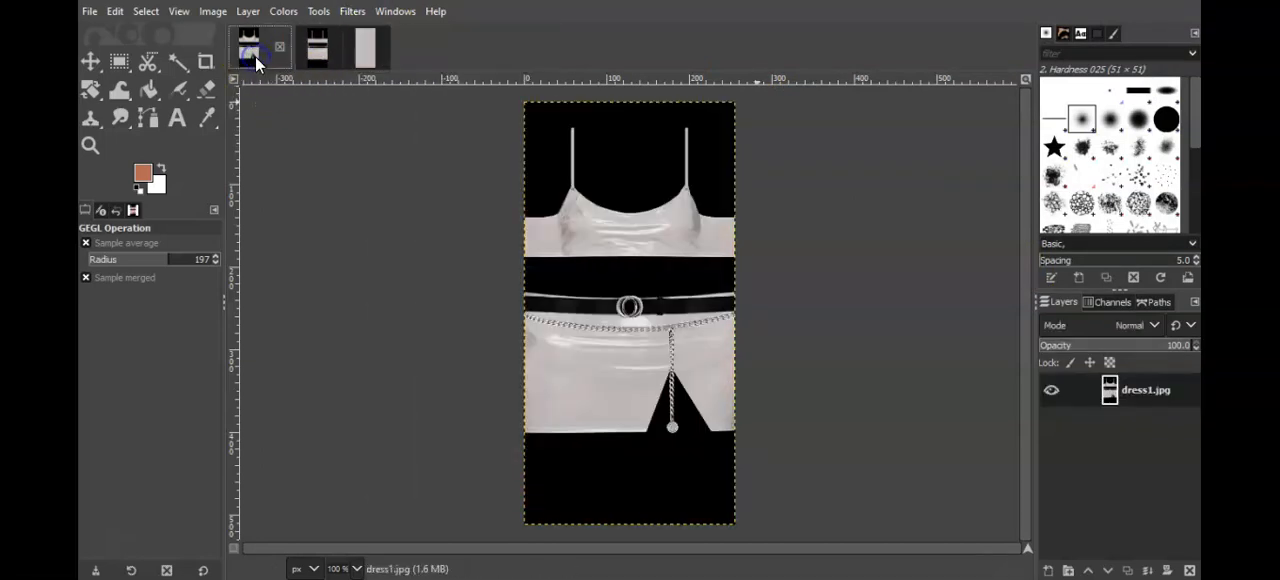
click(89, 14)
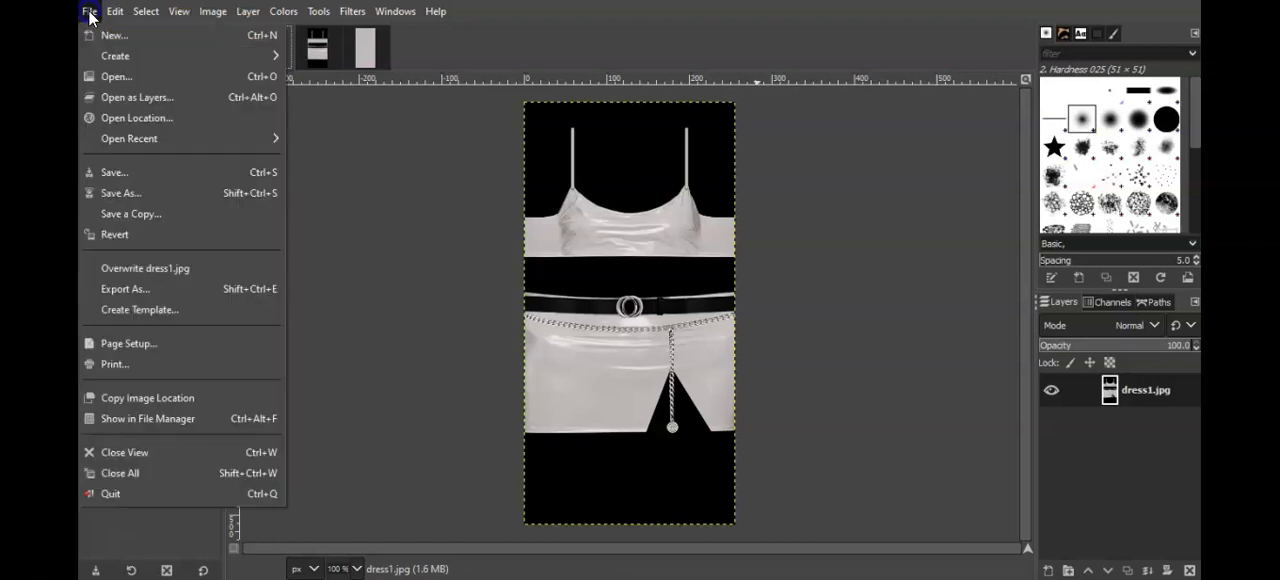
click(133, 98)
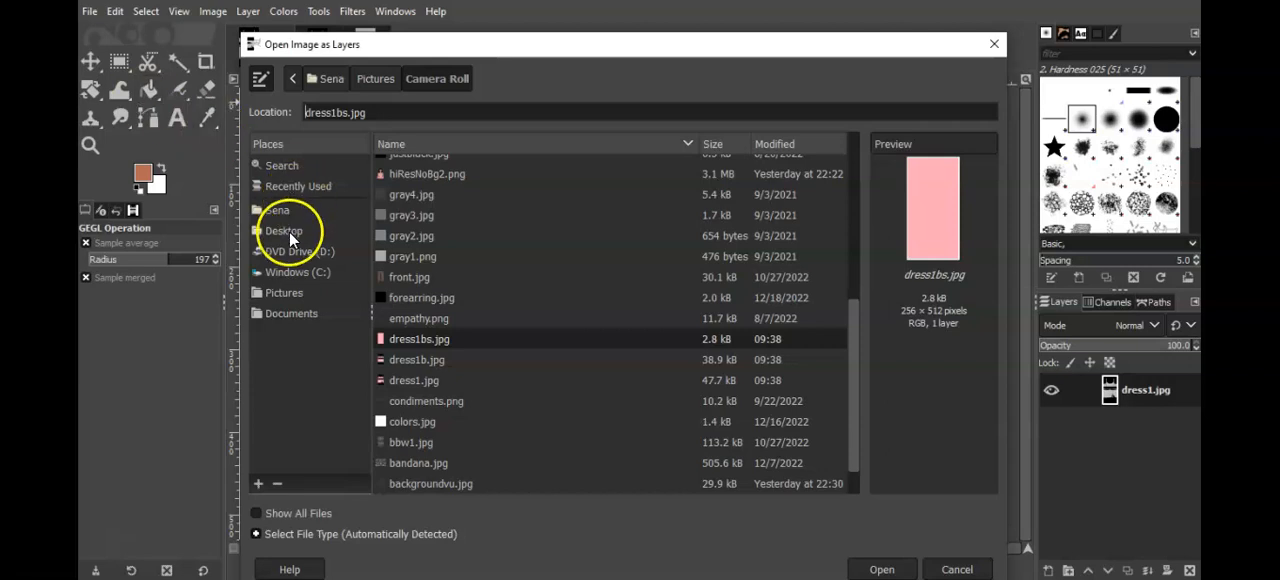
click(289, 236)
double_click(403, 187)
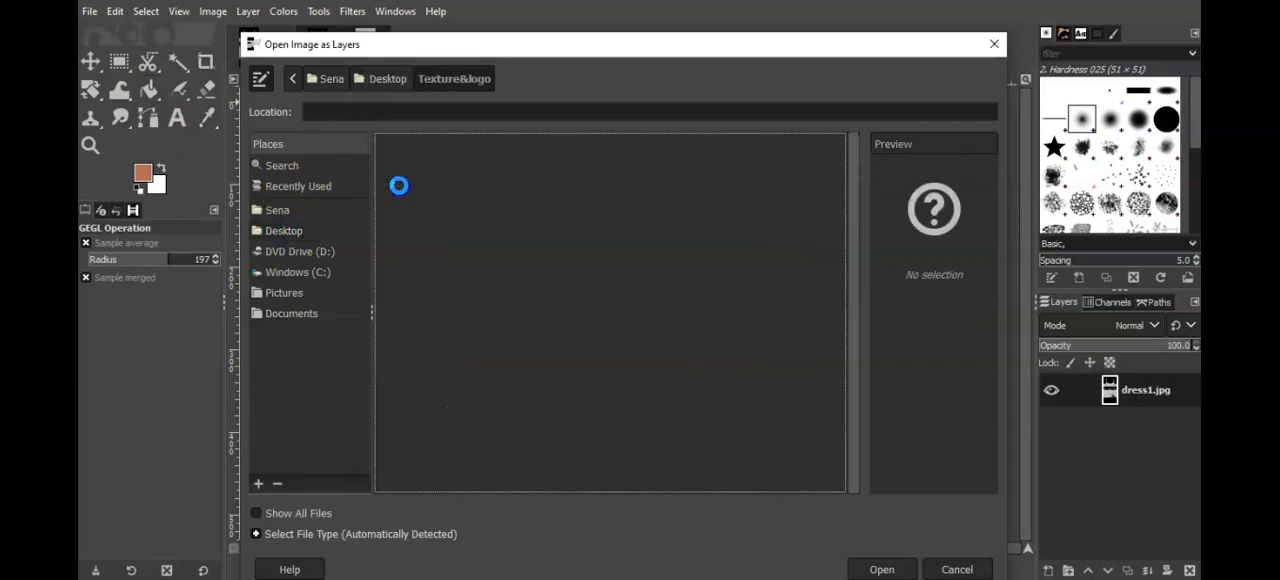
Step: Preview the tropics.jpg, monarch.jpg, exotic.jpg and feathers.jpg textures in the Texture&logo folder
click(632, 168)
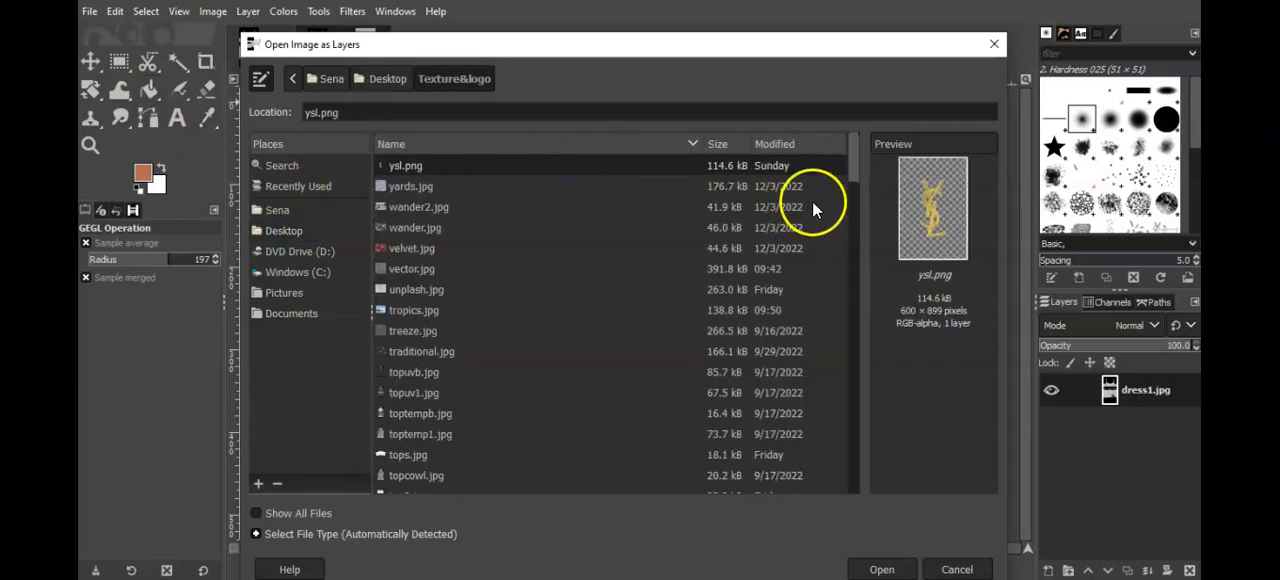
click(415, 311)
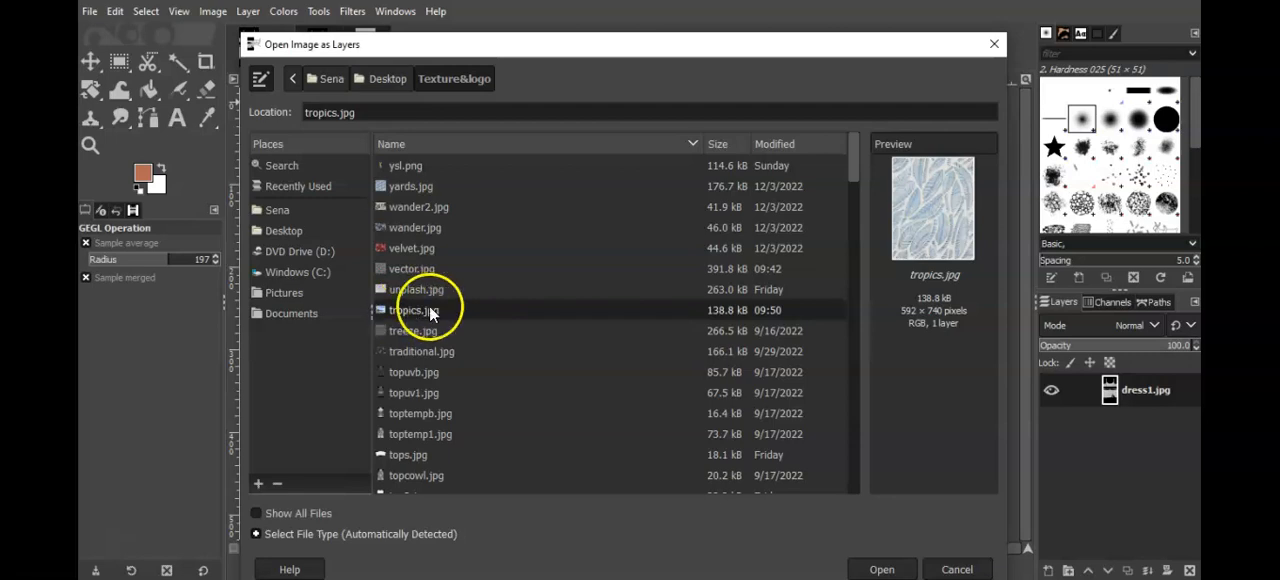
drag(861, 173, 858, 285)
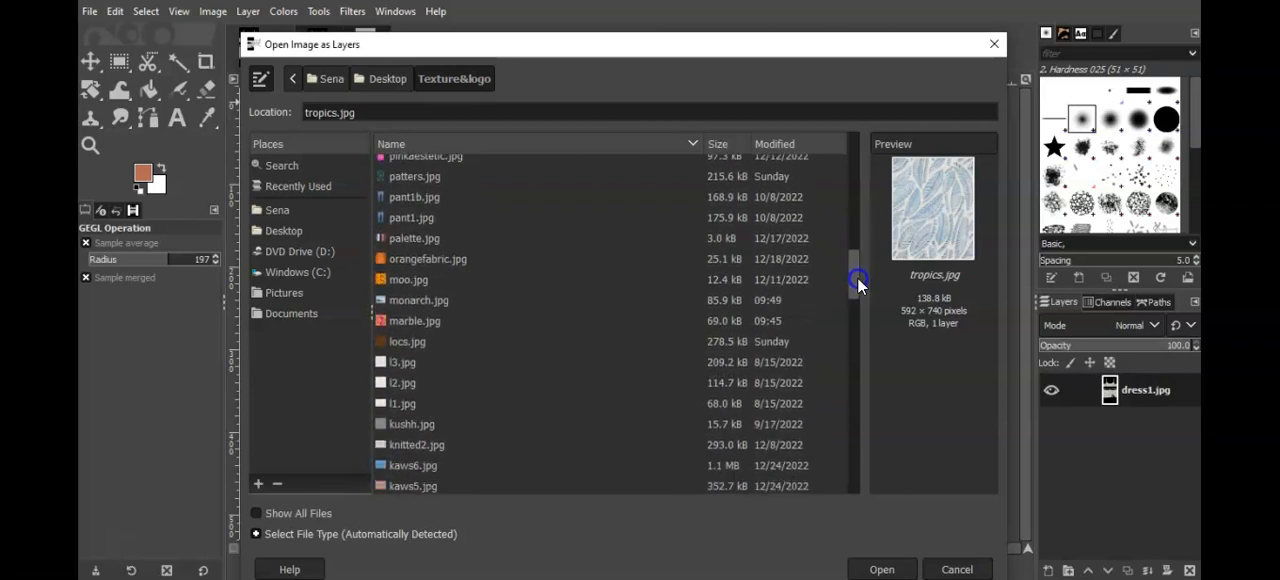
click(413, 302)
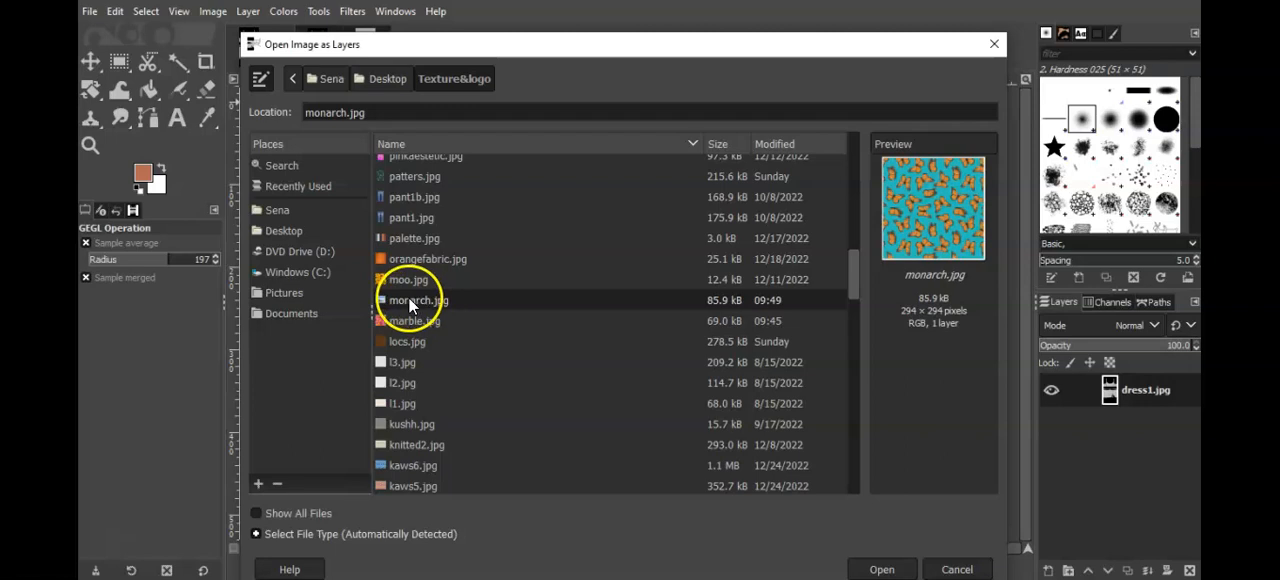
drag(855, 276, 857, 395)
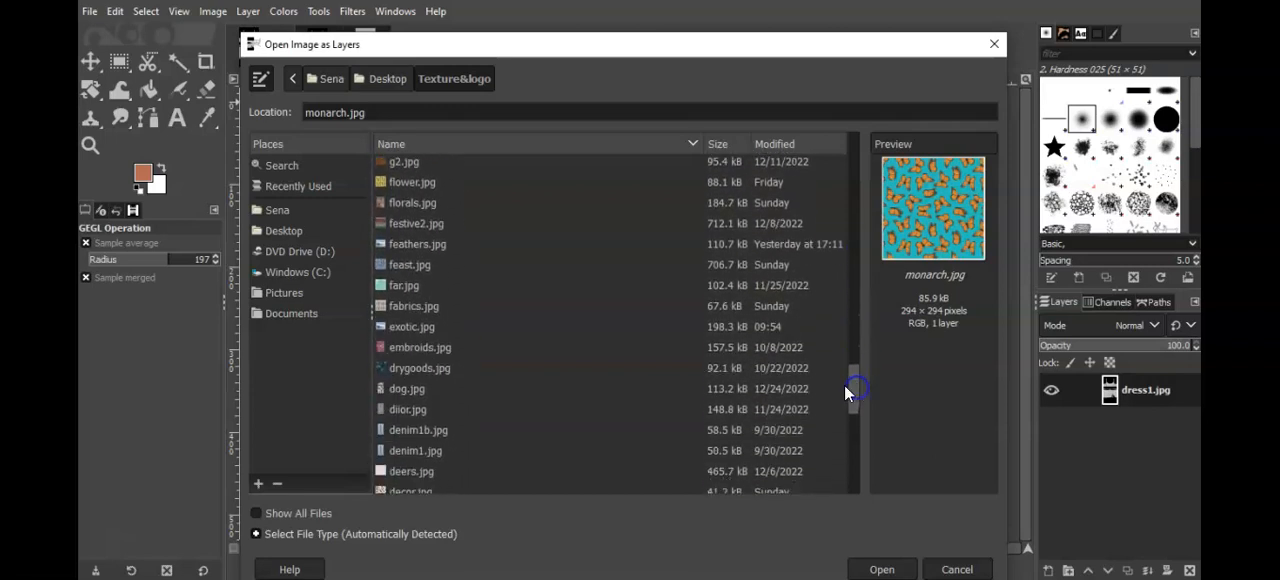
click(432, 336)
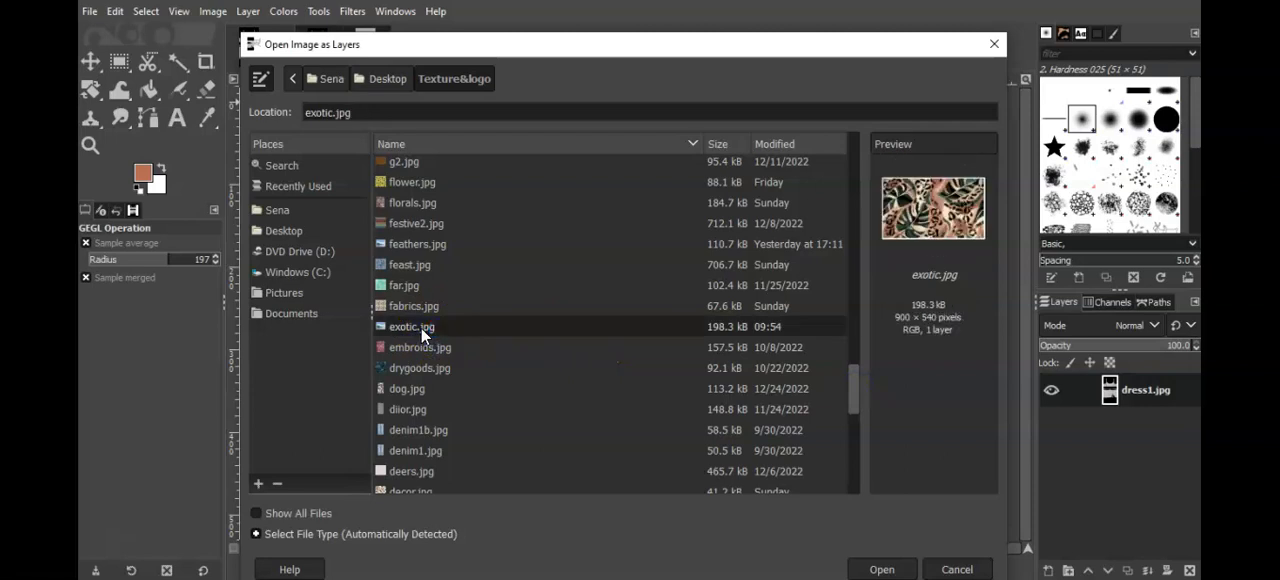
click(420, 334)
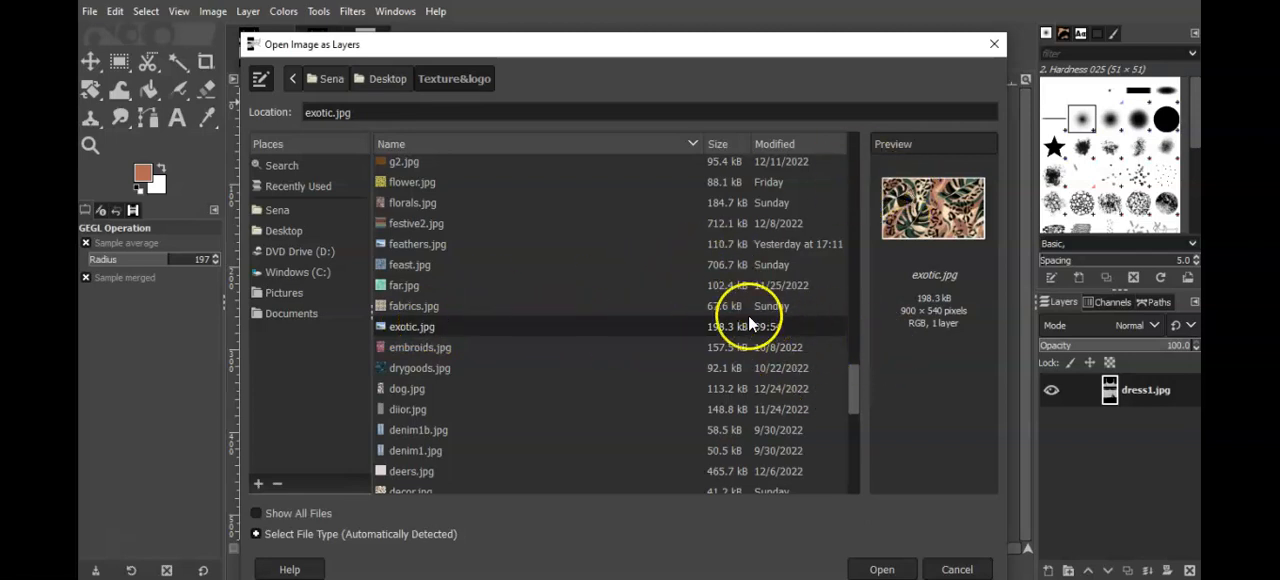
click(450, 248)
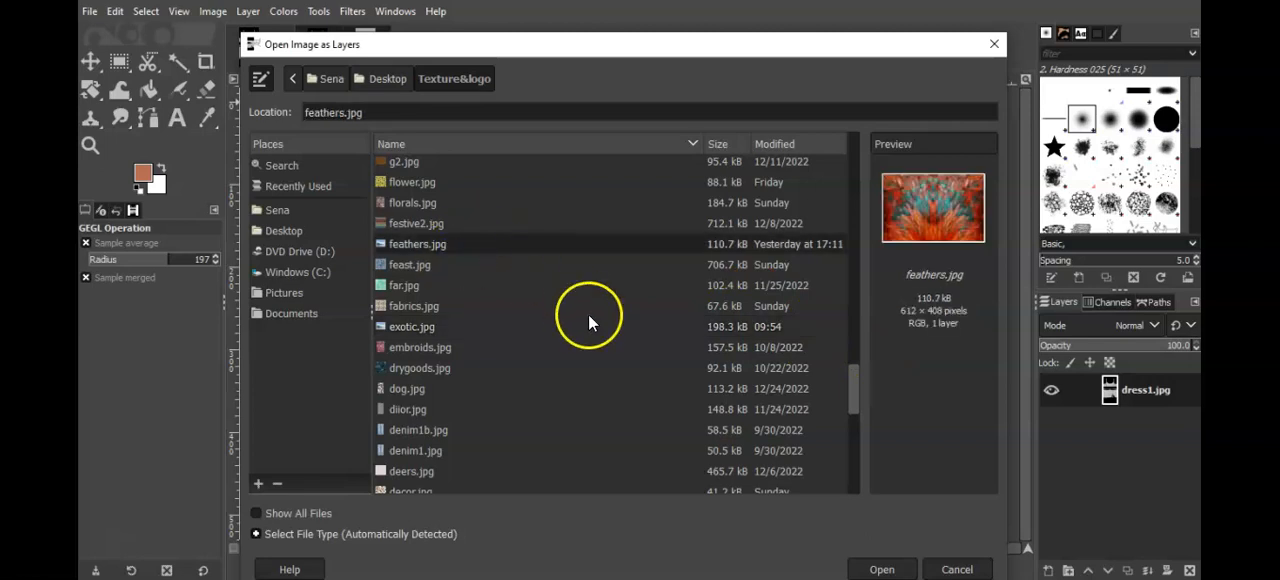
Step: Preview the butterfly.jpg, burke.jpg, blackmarble.jpg and abstracted.jpg textures further down the Texture&logo folder
drag(857, 377, 862, 447)
click(410, 376)
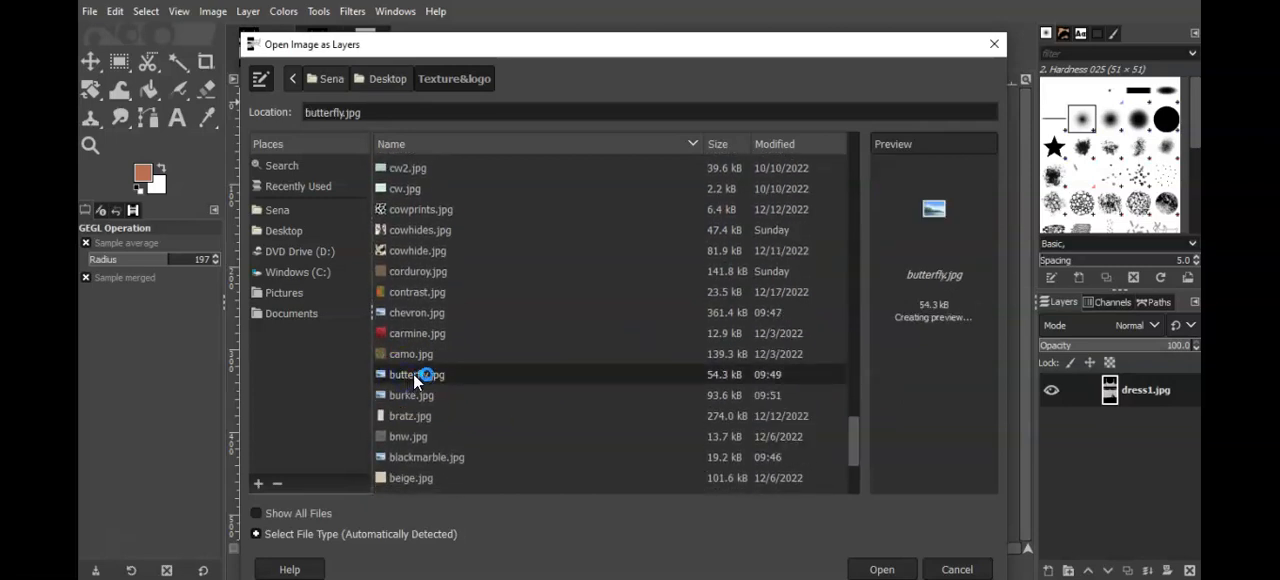
click(410, 396)
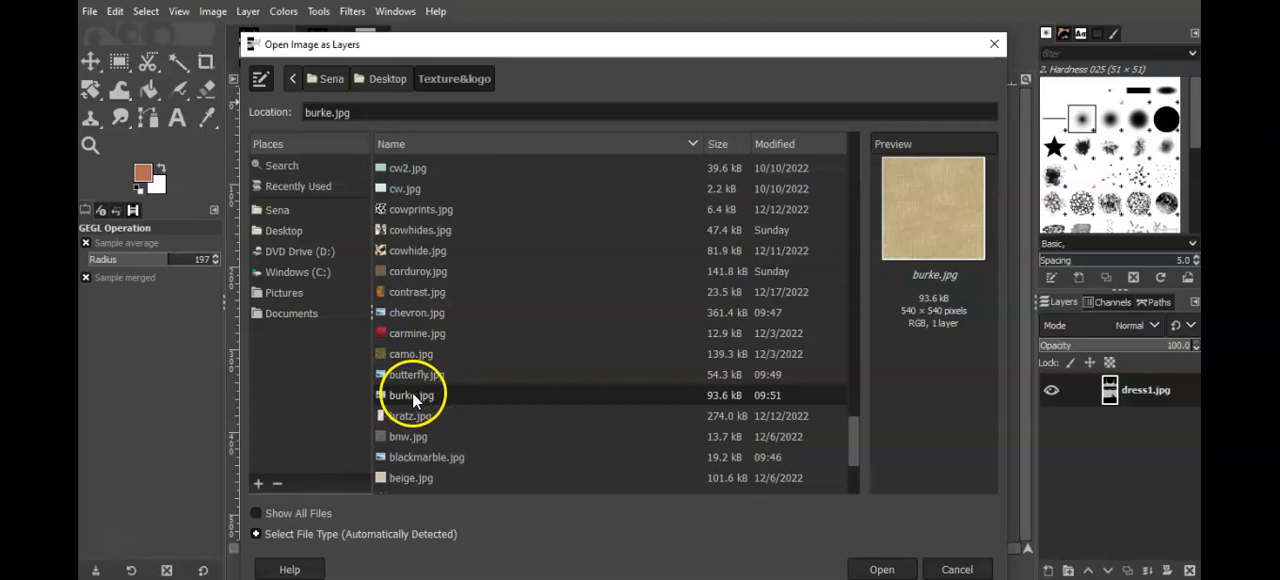
drag(853, 440, 854, 474)
click(462, 310)
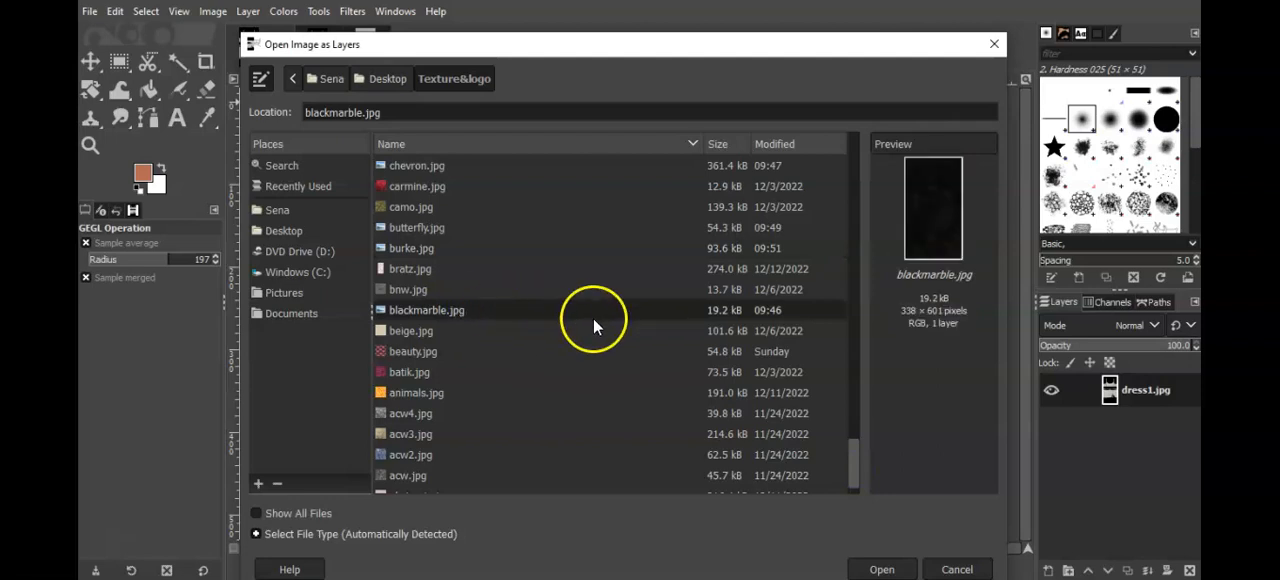
scroll(853, 458, down, 2)
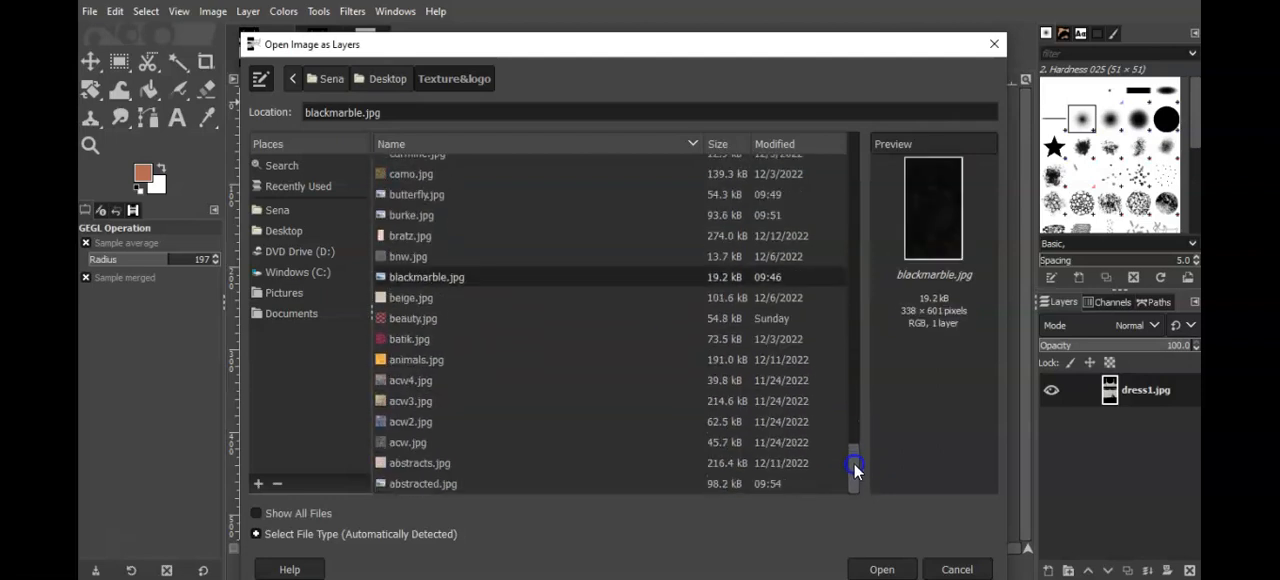
click(476, 485)
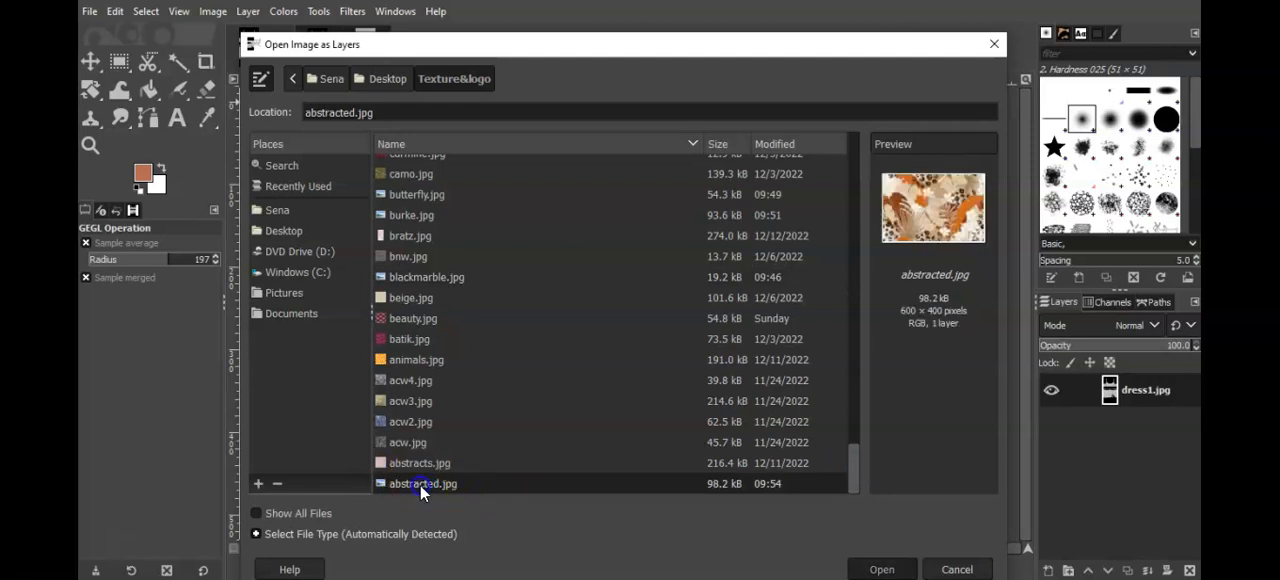
Step: Add abstracted.jpg as a layer over dress1.jpg and scale it to 300 × 600 px with the aspect ratio unlinked
double_click(423, 486)
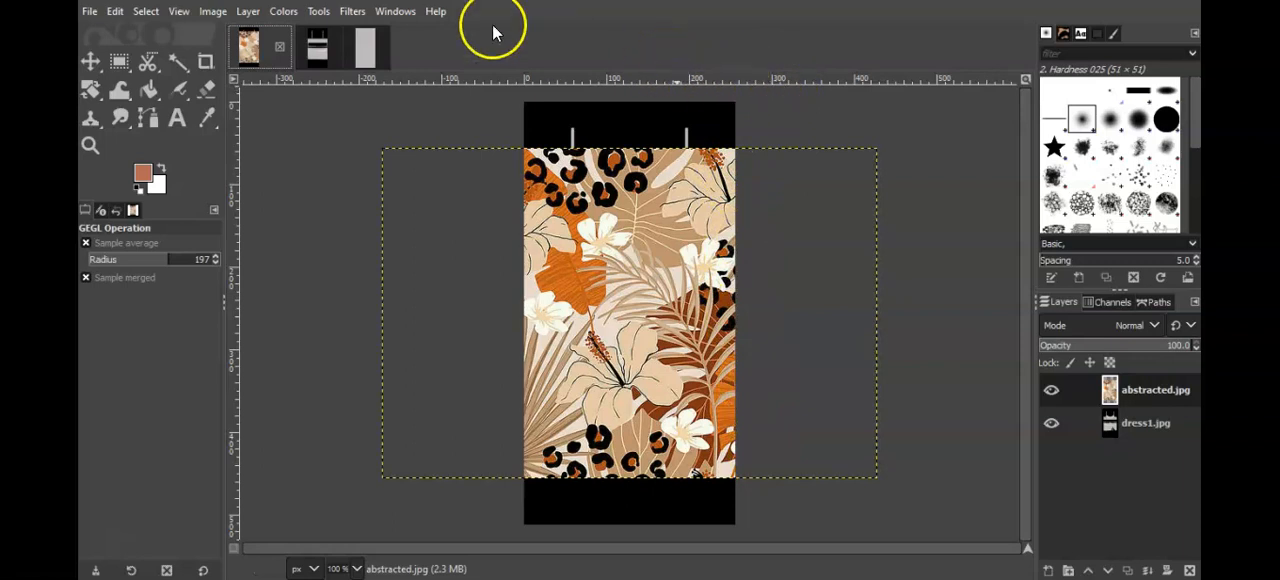
click(248, 11)
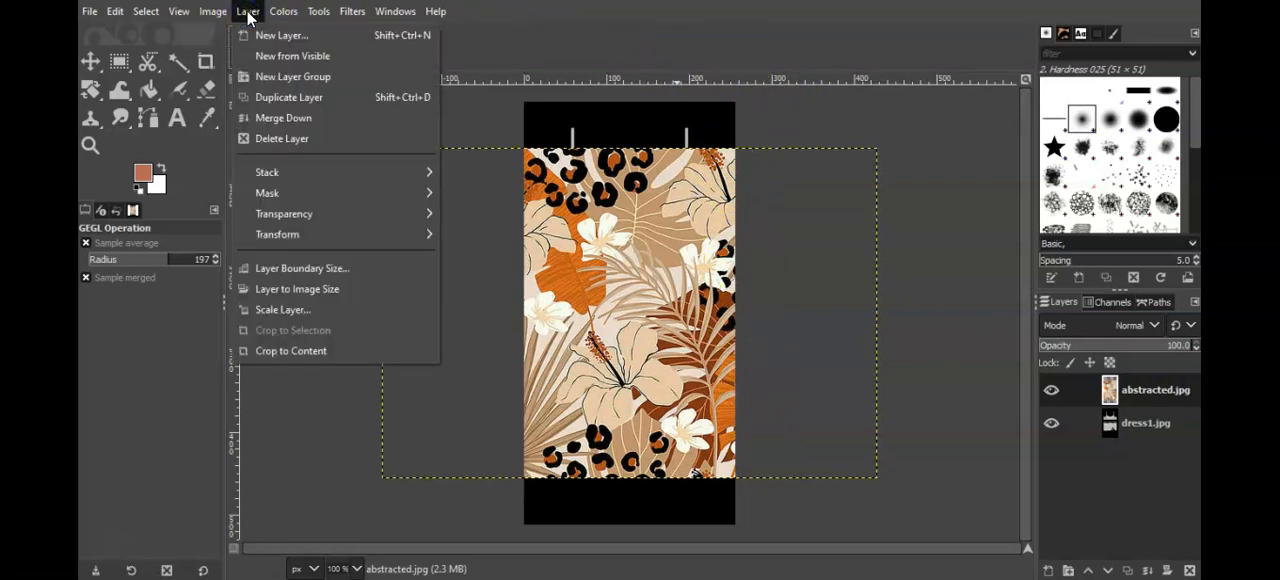
click(288, 310)
click(650, 277)
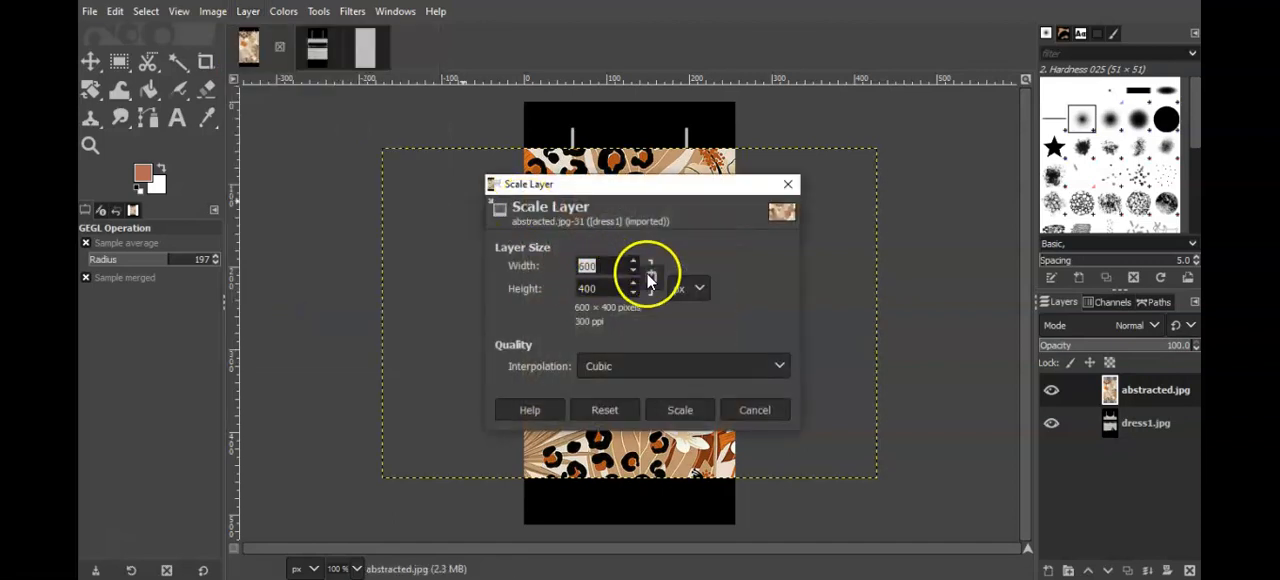
text(300)
click(607, 287)
double_click(593, 289)
text(600)
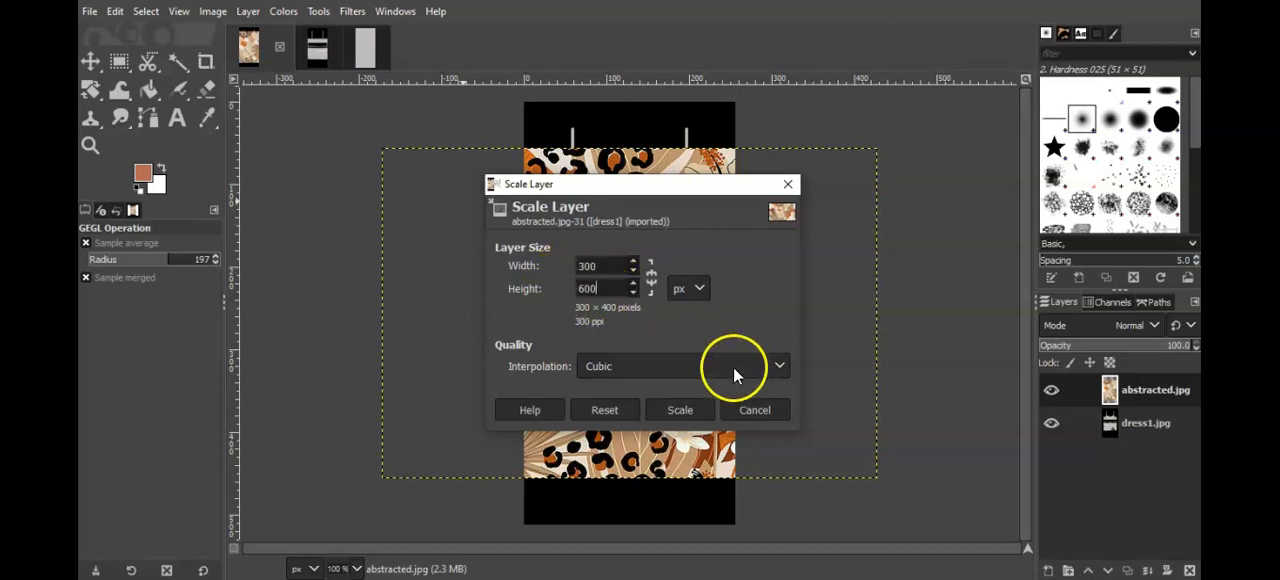
click(694, 408)
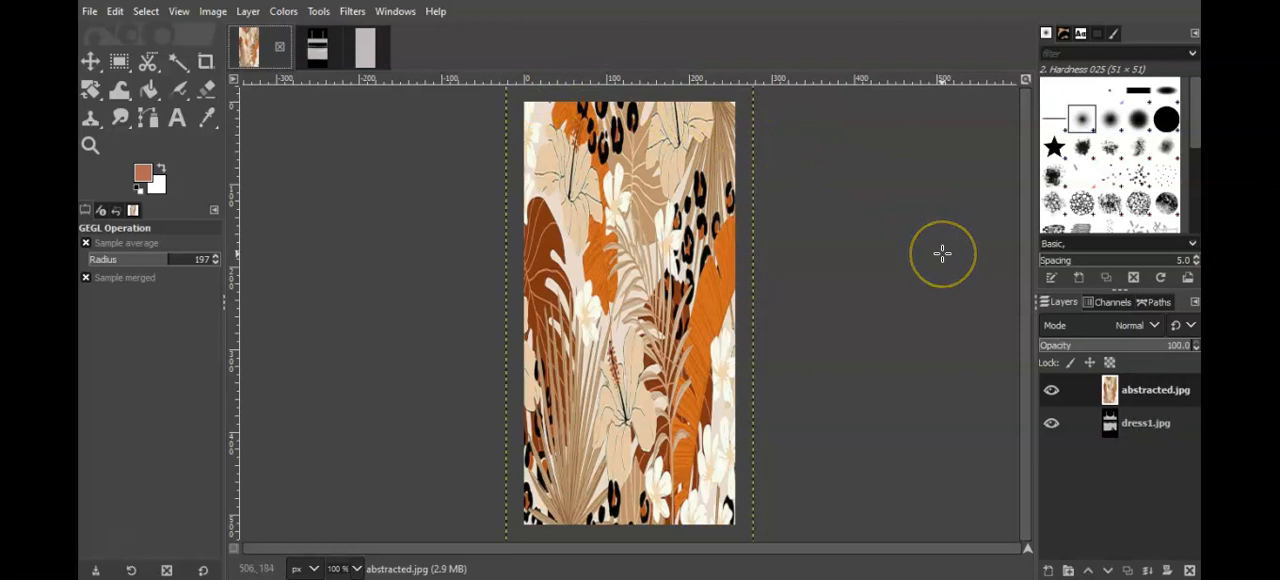
Step: Lower the abstracted.jpg layer's opacity to 0
click(1048, 347)
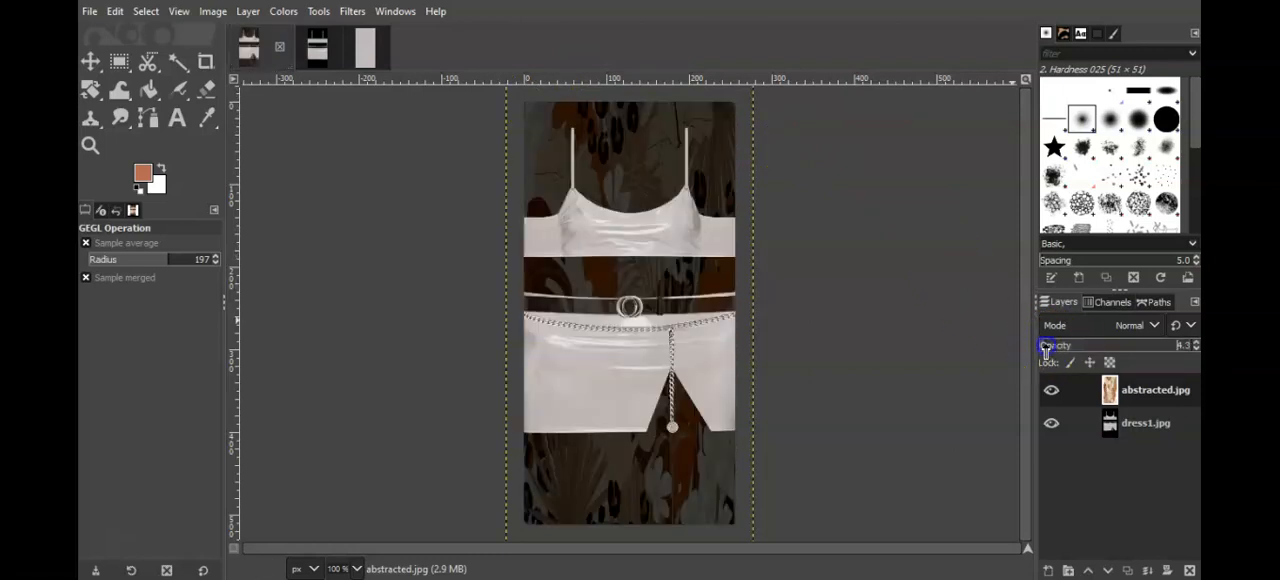
drag(1050, 345, 1022, 350)
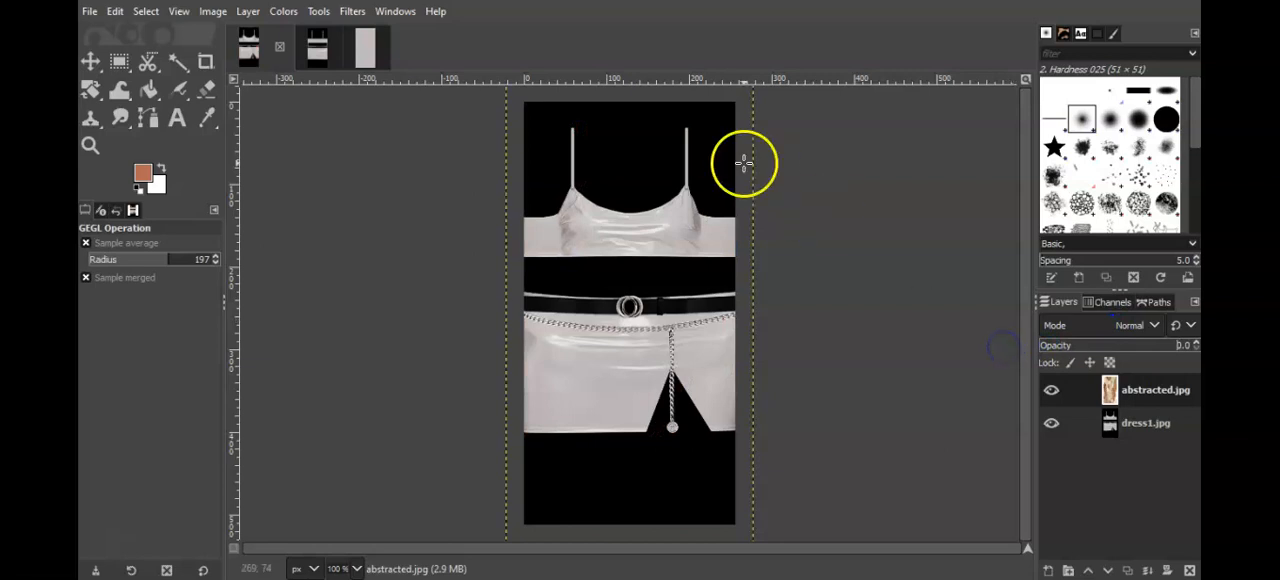
Step: Undo the opacity change, the scaling and the import of the abstracted.jpg layer
click(117, 14)
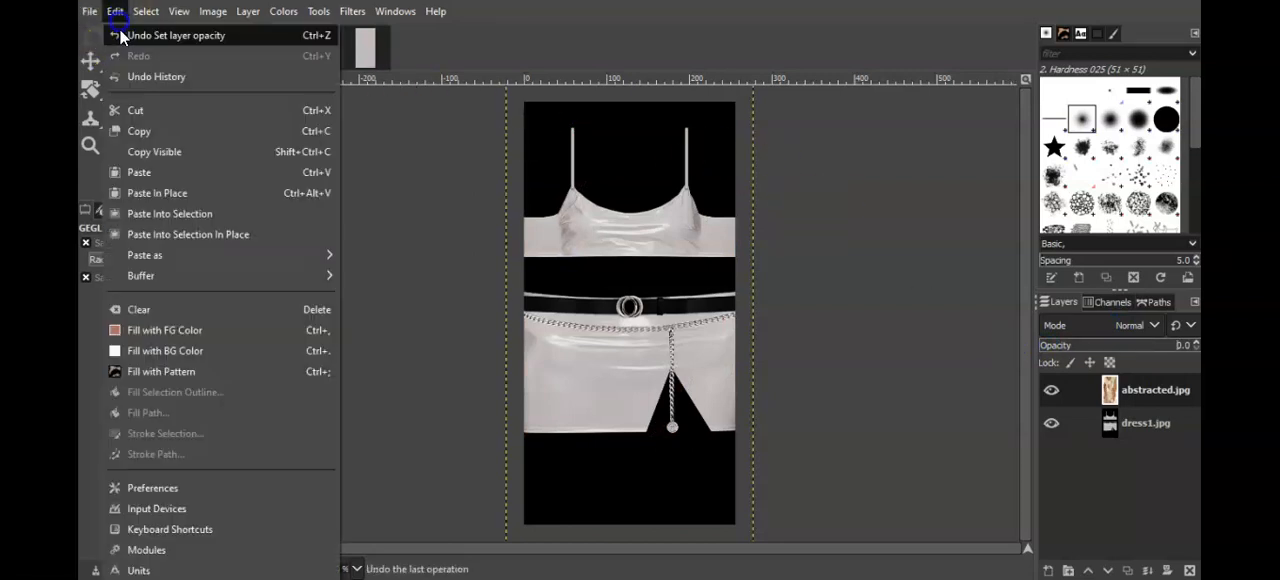
click(120, 35)
click(117, 12)
click(119, 35)
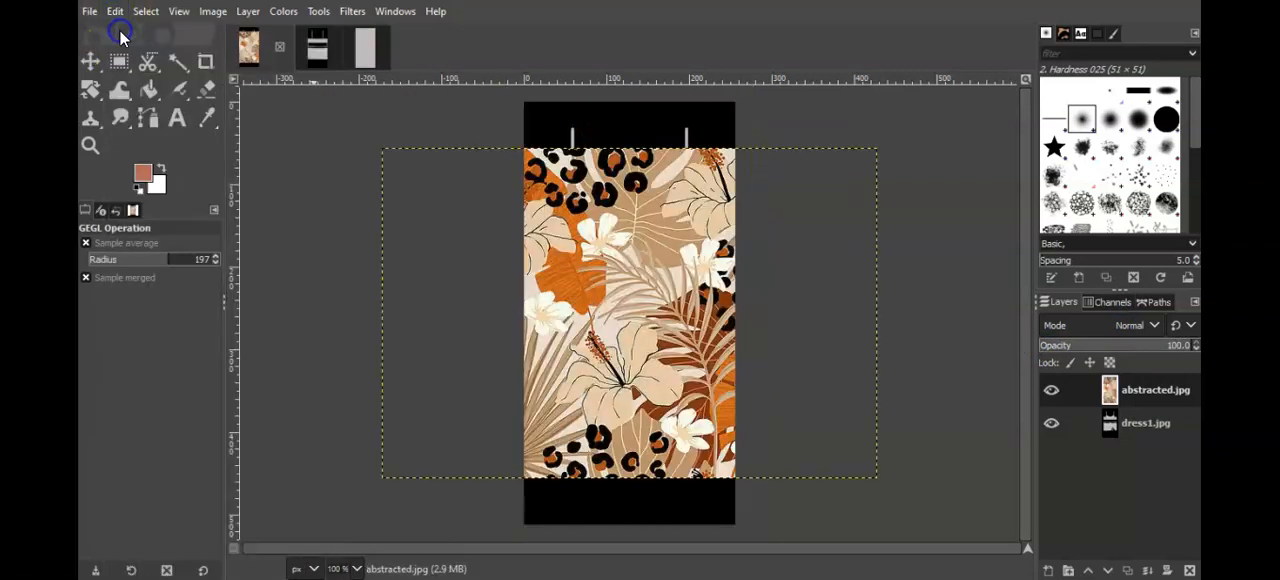
click(116, 12)
click(120, 35)
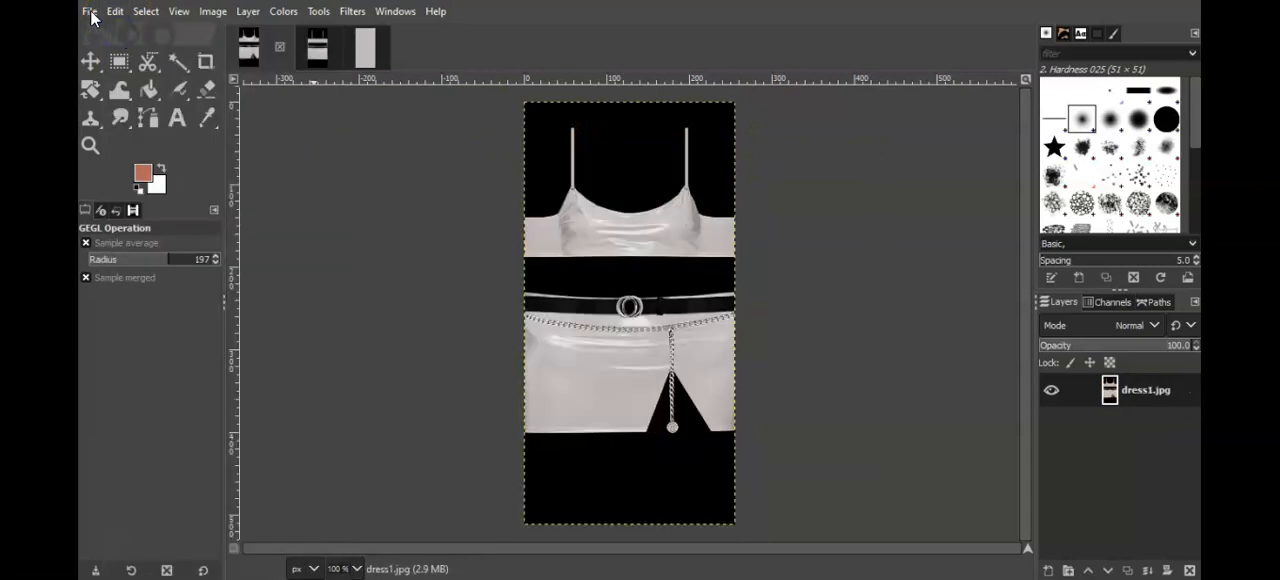
Step: Compare the cowprints.jpg, cowhides.jpg and cowhide.jpg textures in the Texture&logo folder and add cowhide.jpg as a layer over dress1.jpg
click(90, 12)
click(122, 95)
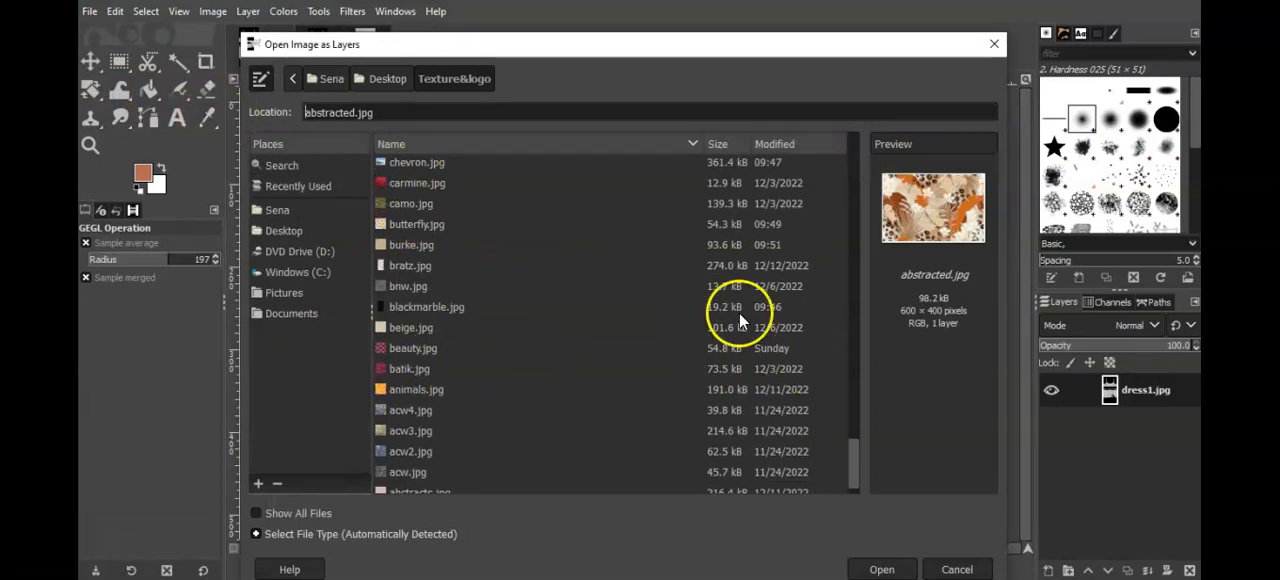
drag(854, 452, 854, 413)
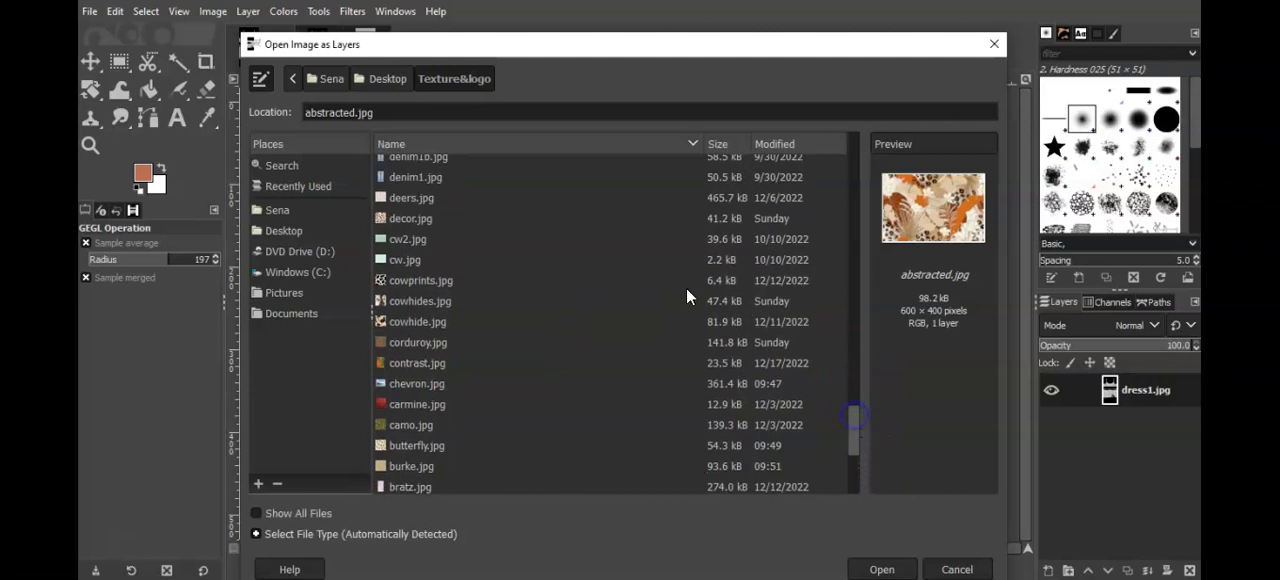
click(409, 315)
click(409, 300)
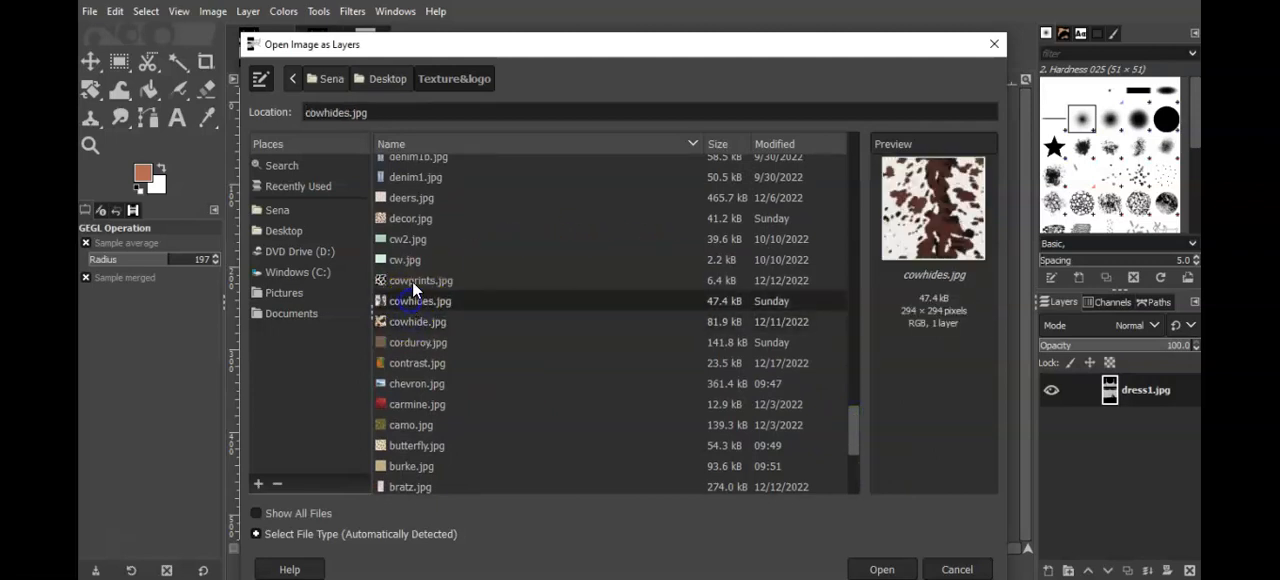
click(412, 281)
click(412, 303)
click(405, 322)
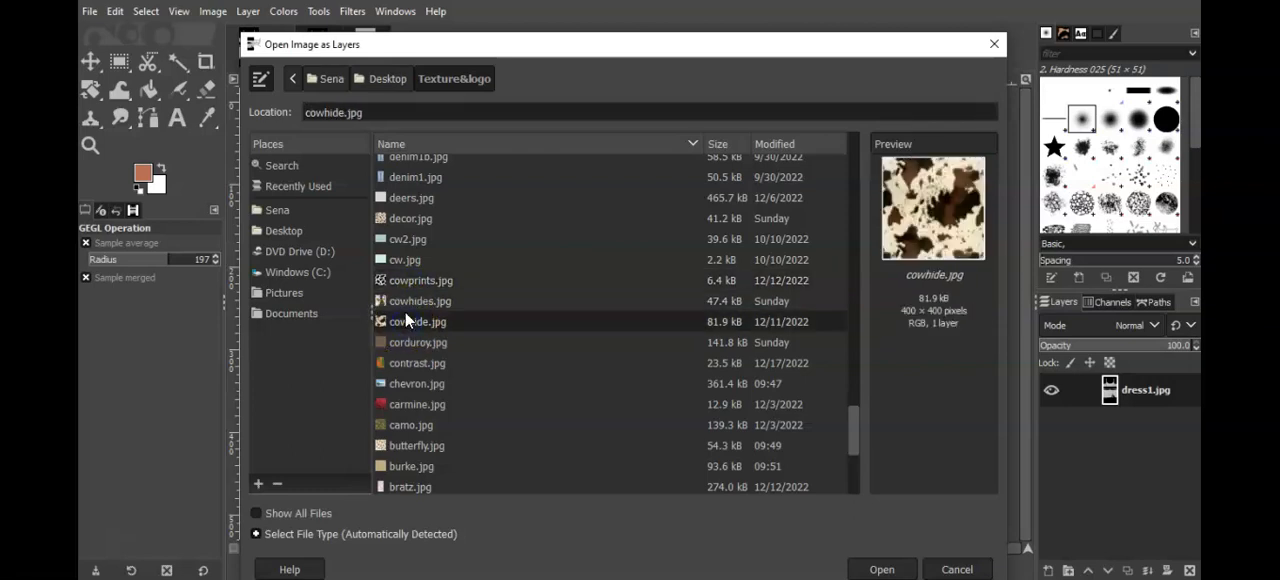
click(406, 301)
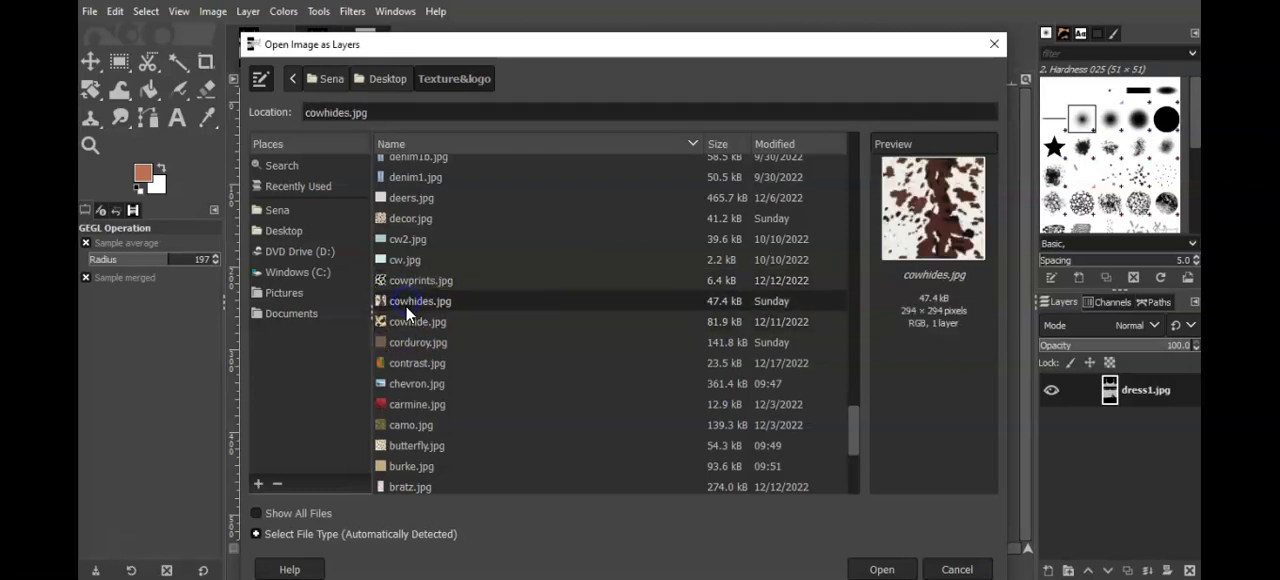
double_click(407, 318)
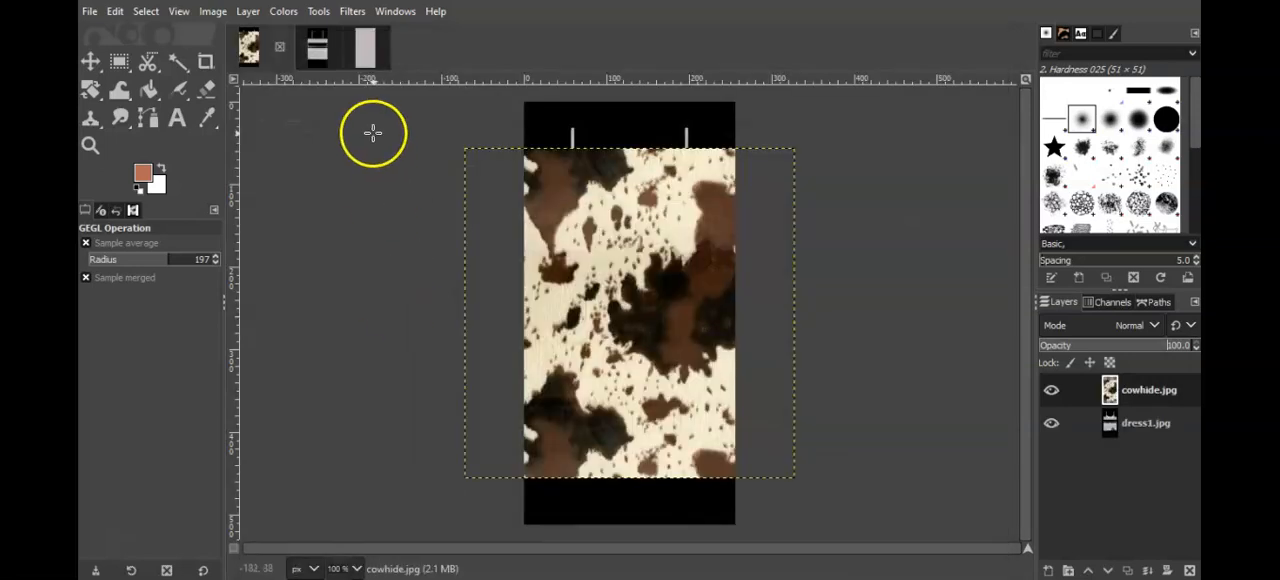
Step: Scale the cowhide.jpg layer to 300 × 600 px with the aspect ratio unlinked
click(248, 11)
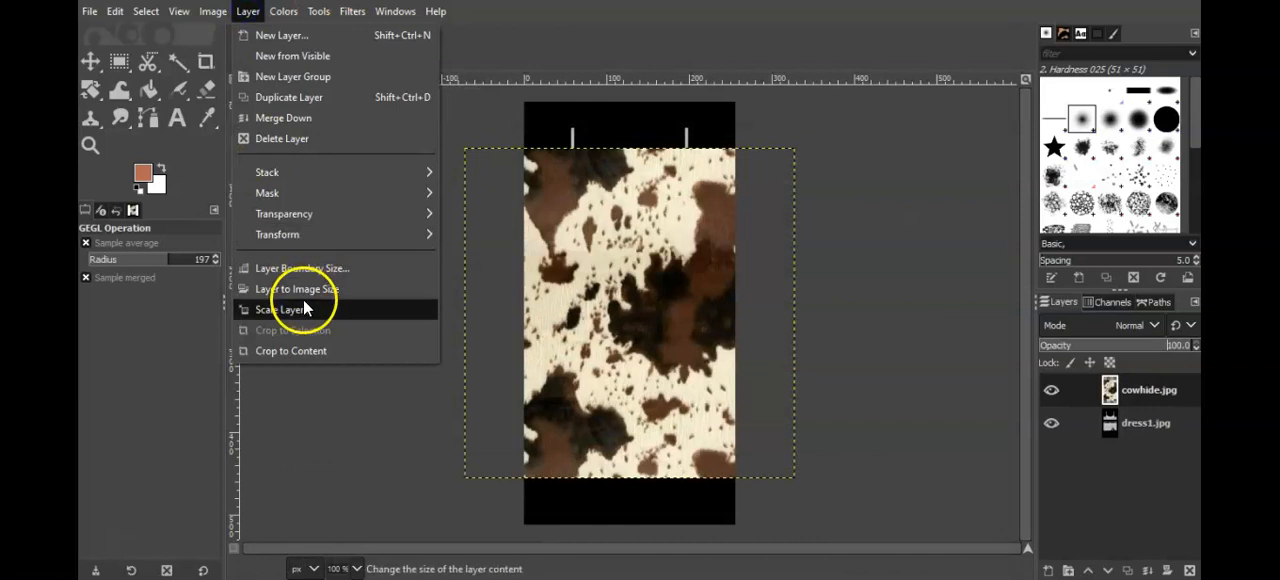
click(280, 309)
text(300)
click(641, 285)
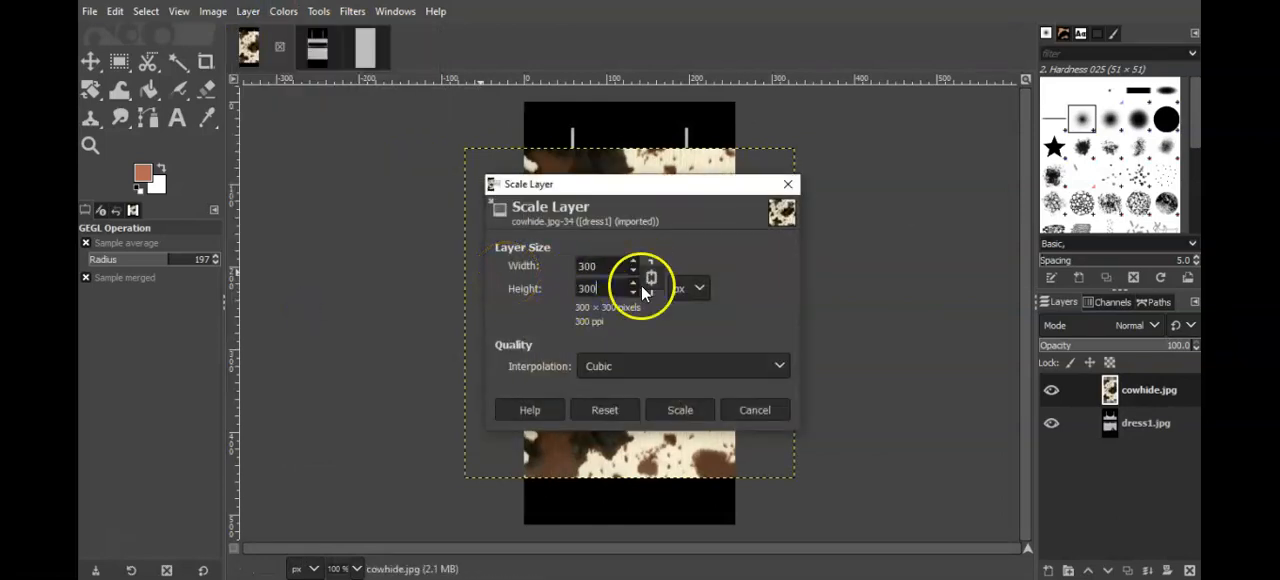
click(545, 284)
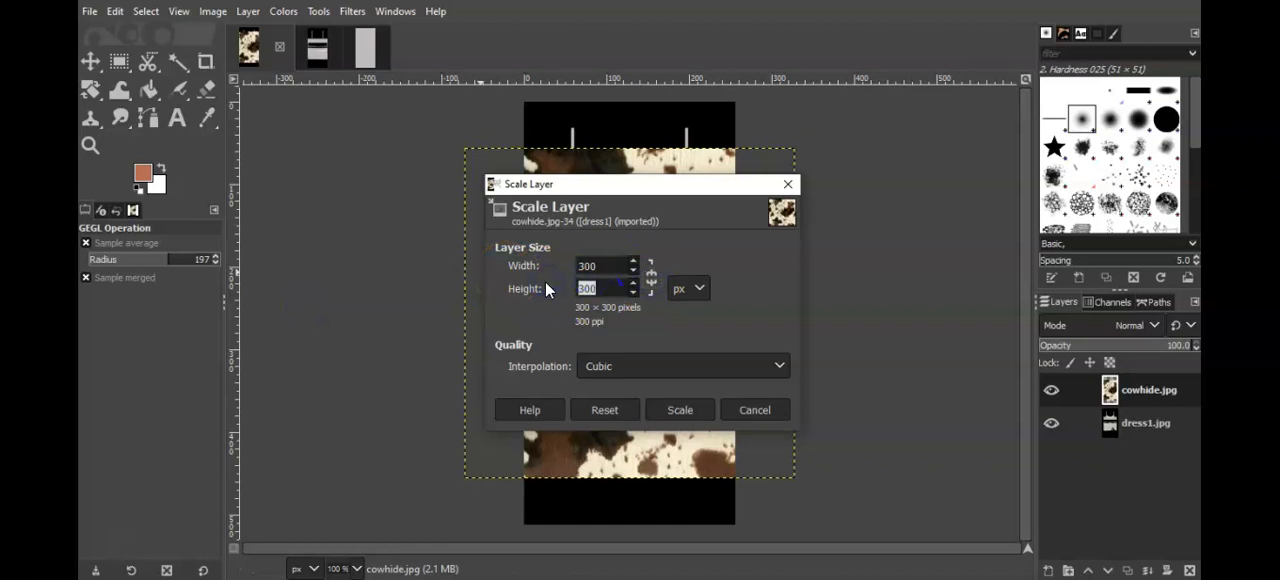
text(600)
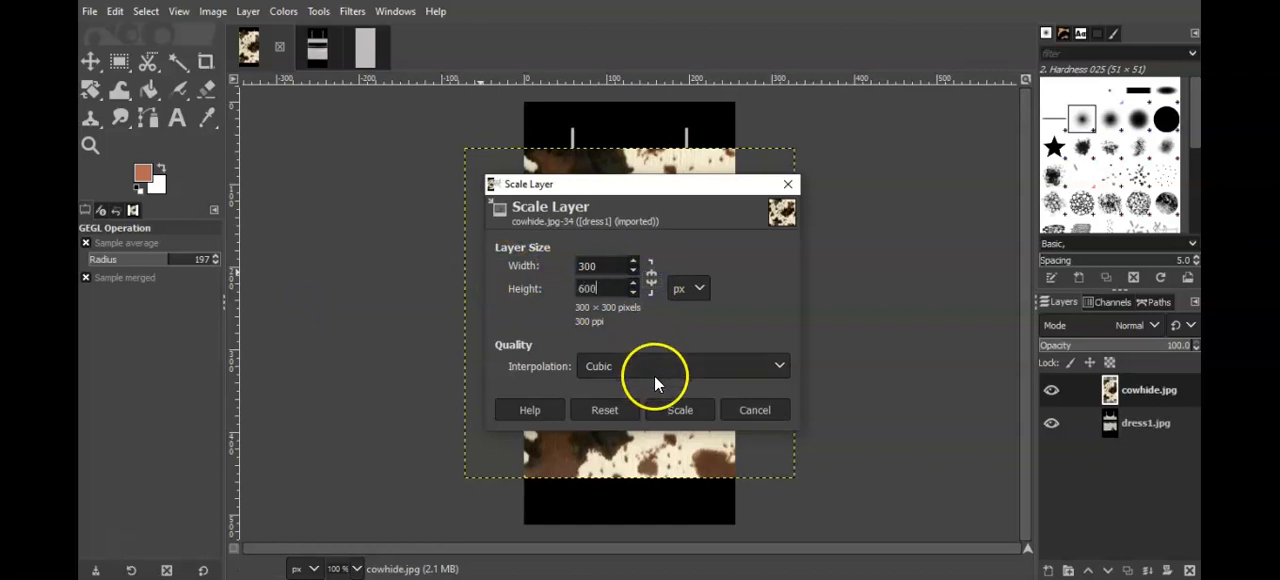
click(662, 409)
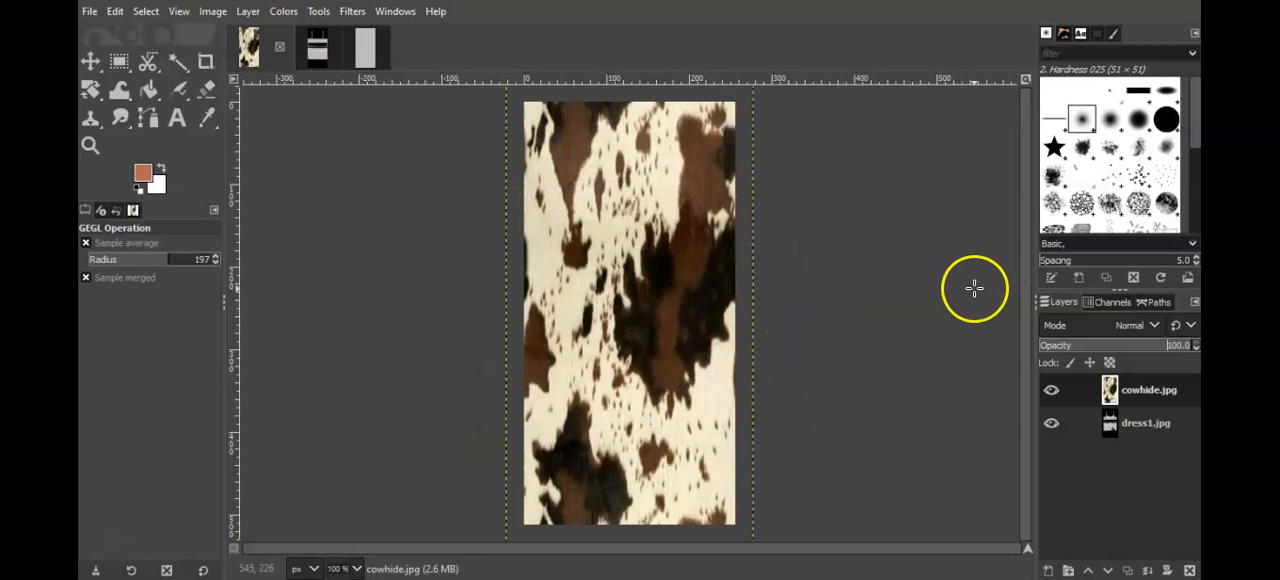
Step: Lower the cowhide.jpg layer's opacity to about 61.6 so the dress details show through
click(1043, 345)
drag(1043, 345, 1102, 329)
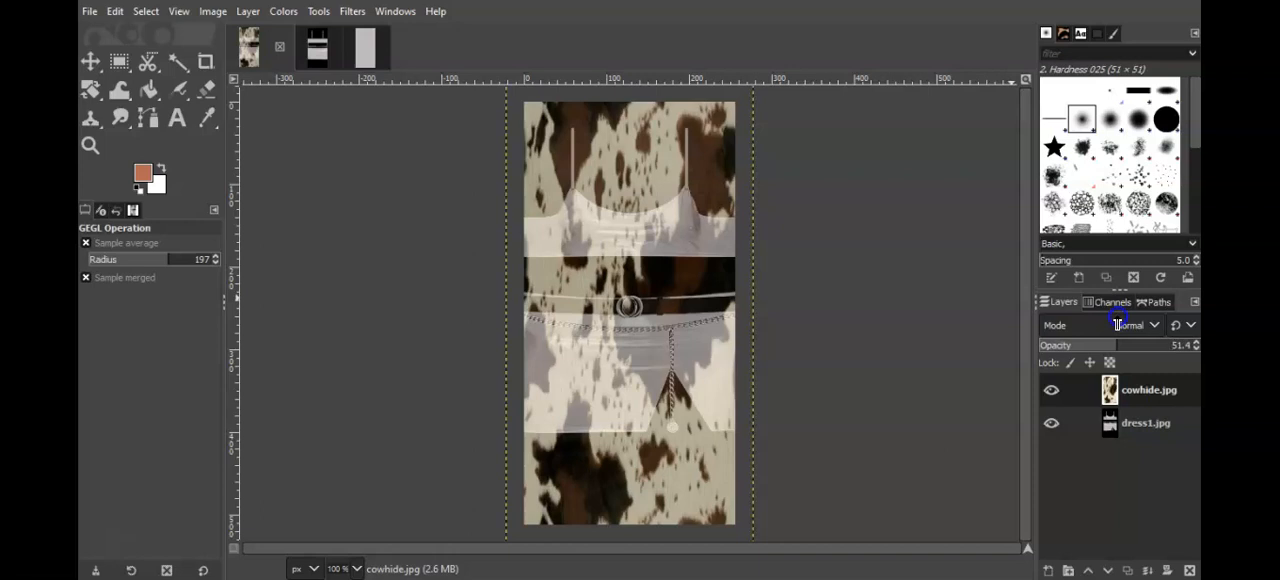
drag(1124, 322, 1127, 322)
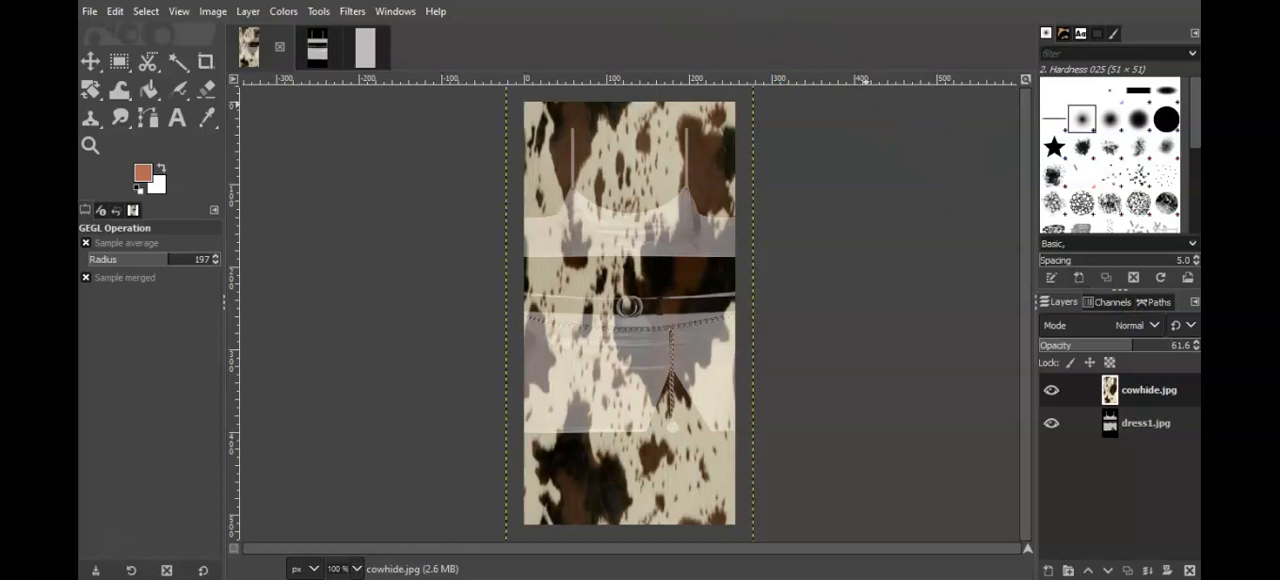
Step: Copy the semi-transparent cowhide layer into the dress1b.jpg and dress1bs.jpg images
click(248, 12)
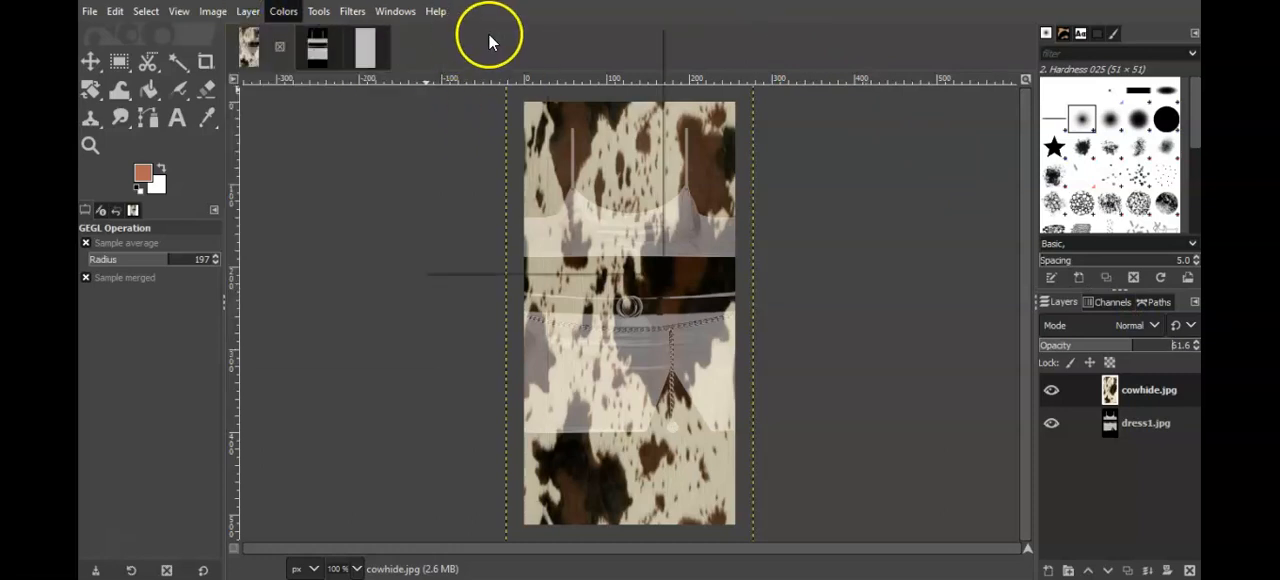
click(796, 44)
drag(1109, 390, 609, 276)
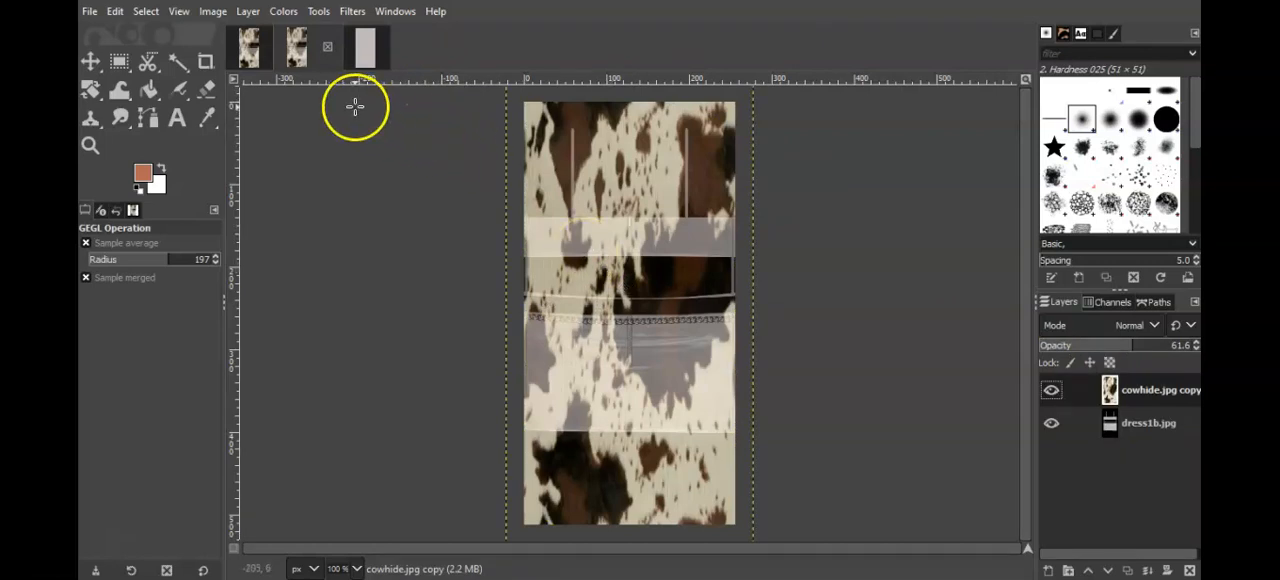
right_click(1114, 390)
drag(1114, 388, 632, 234)
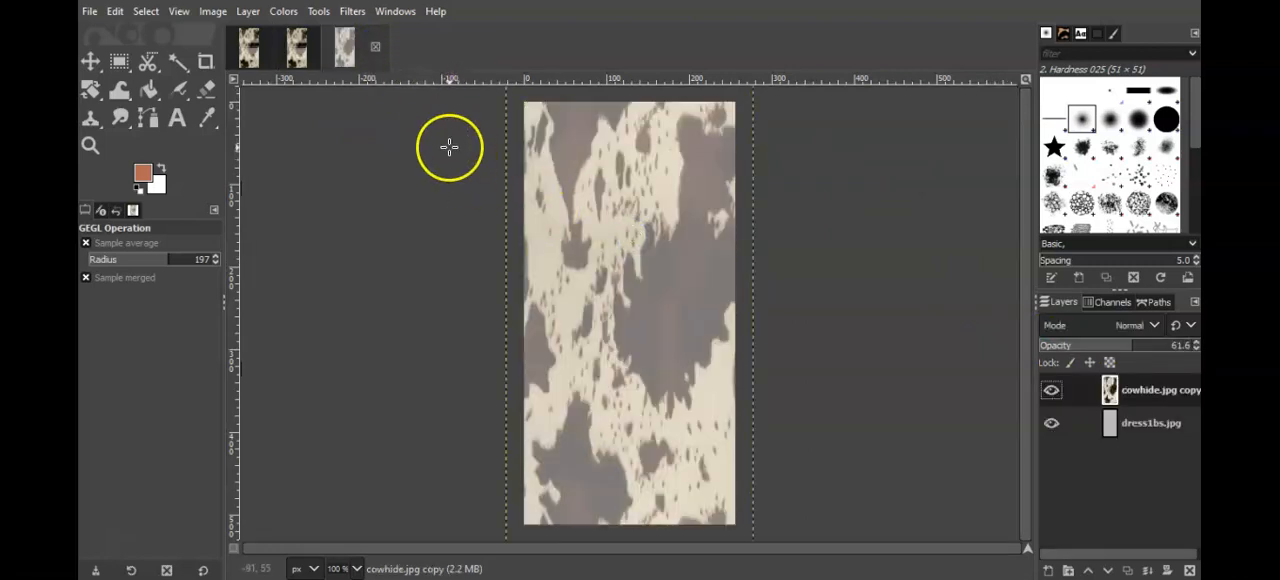
Step: Merge the cowhide layer down onto the template in dress1.jpg and dress1b.jpg
click(252, 55)
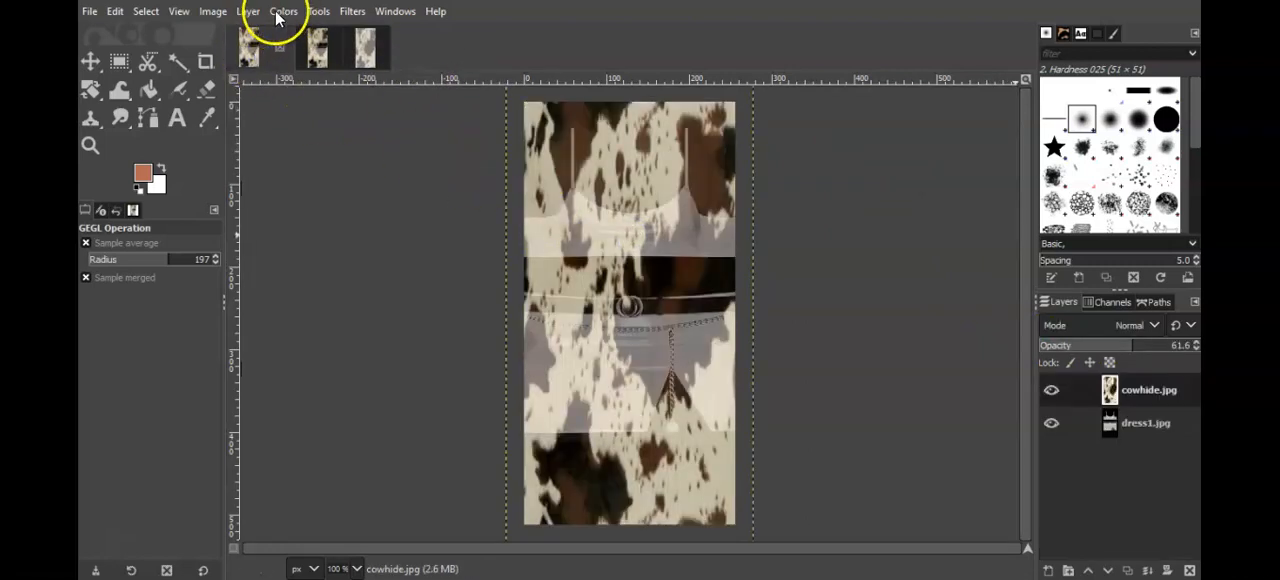
click(247, 12)
click(269, 113)
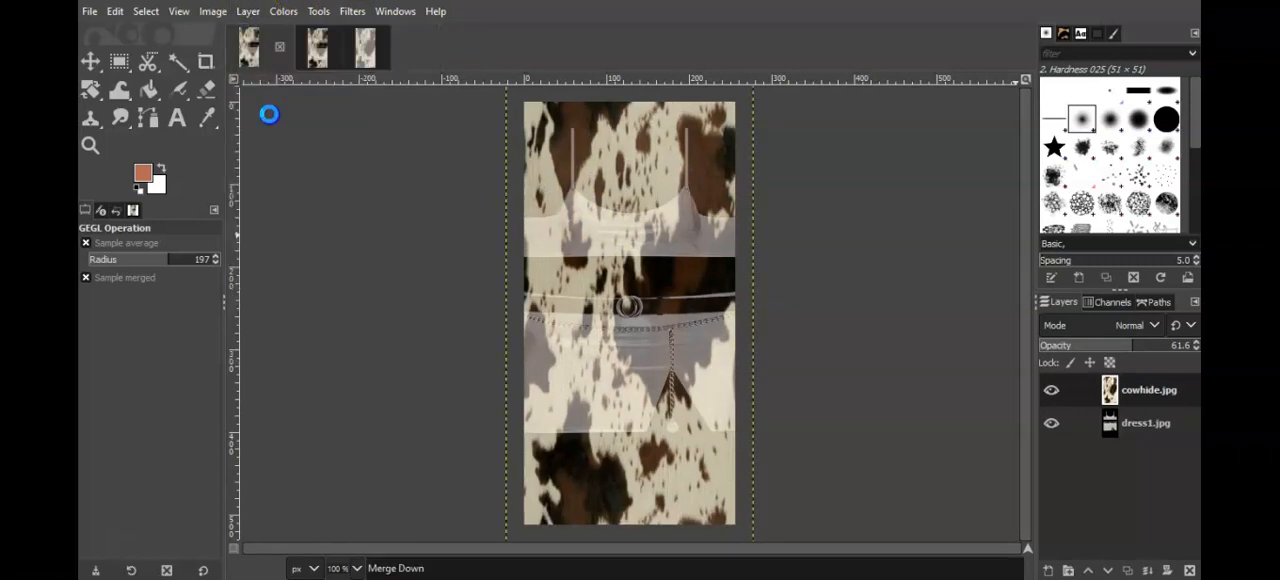
click(313, 50)
click(247, 11)
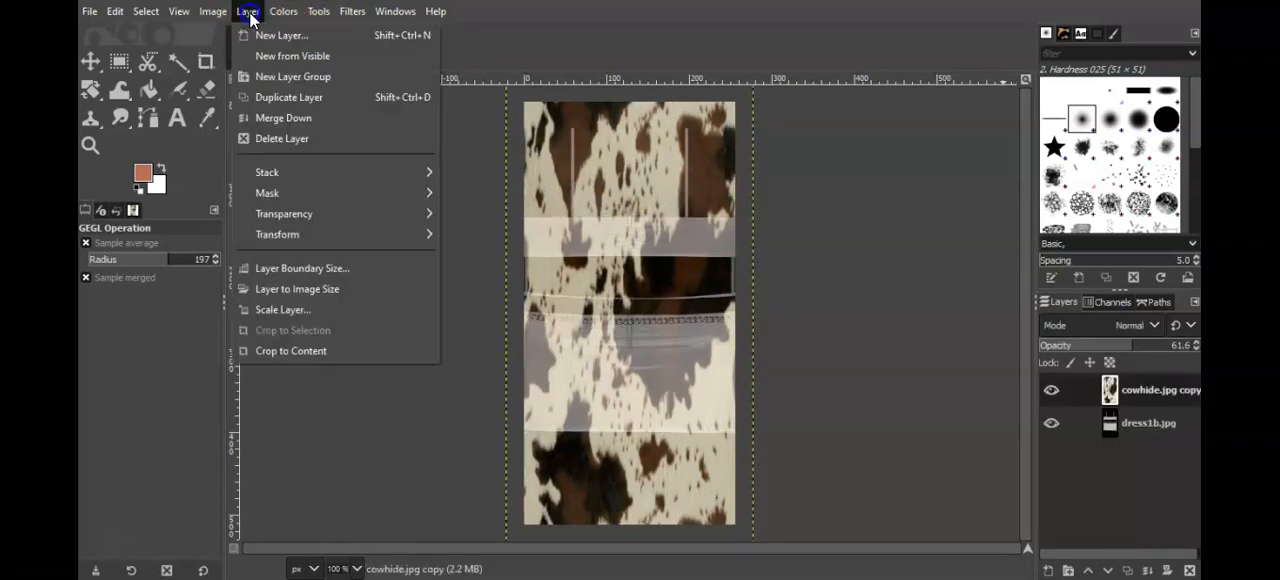
click(283, 117)
Step: Sharpen the merged dress1.jpg with an Unsharp Mask of radius 3.000 and amount about 1.025
click(250, 45)
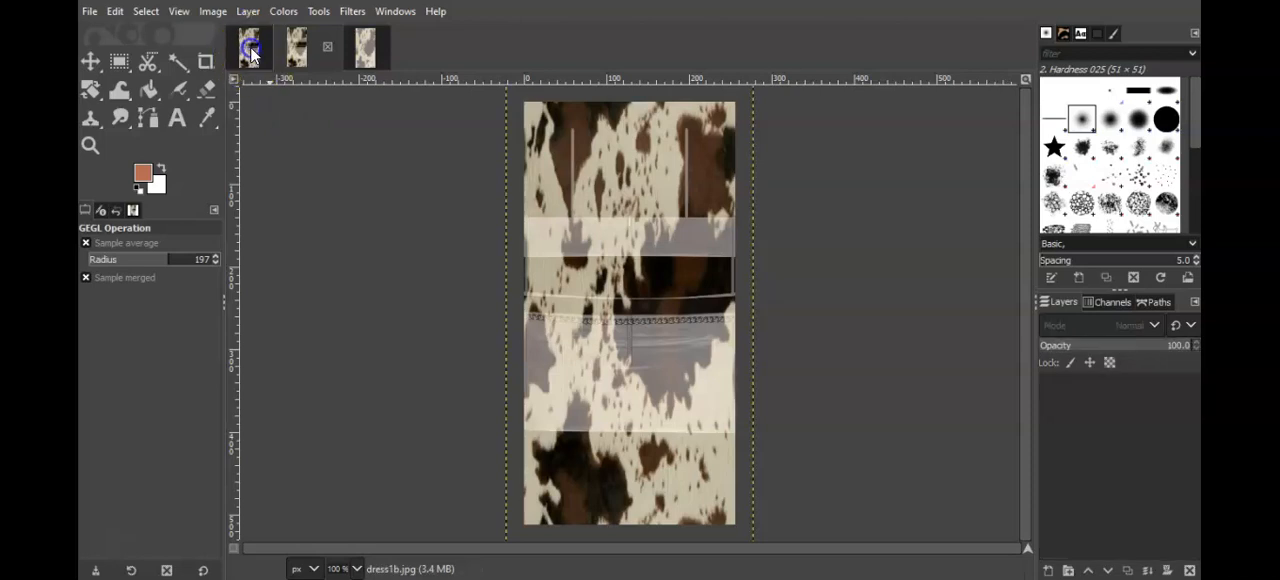
click(356, 13)
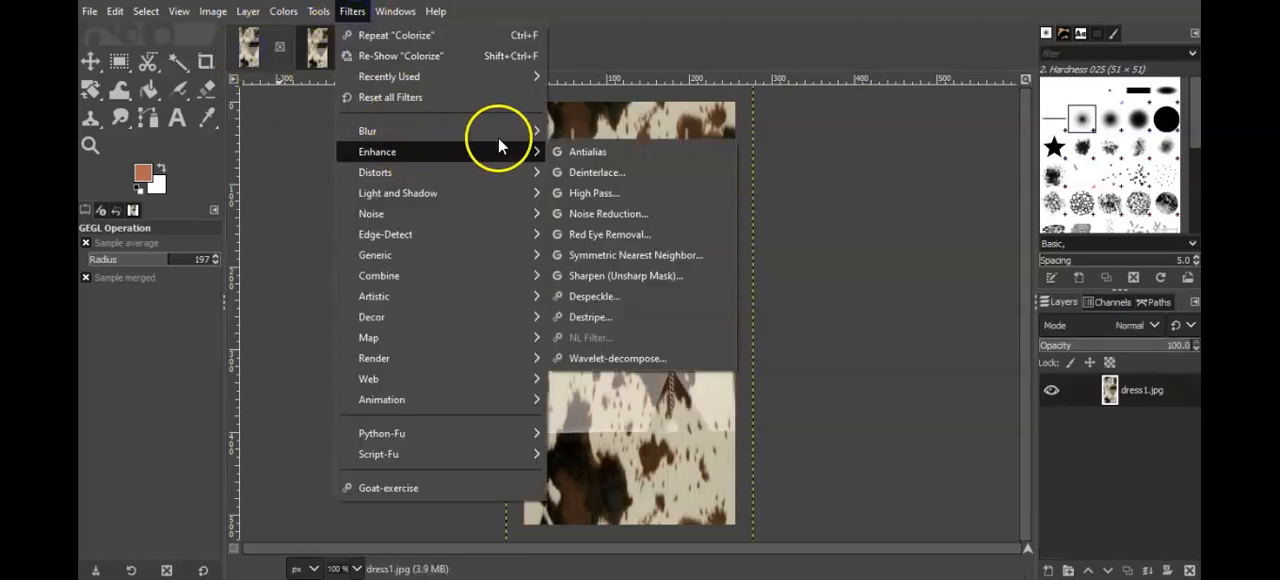
mouse_move(540, 155)
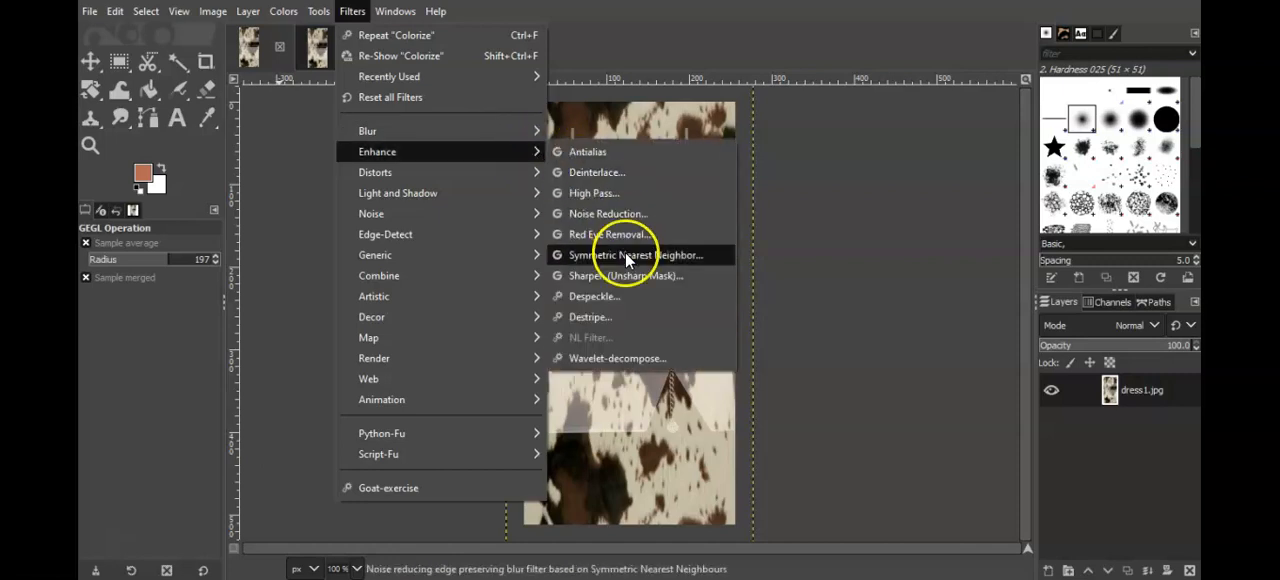
click(625, 272)
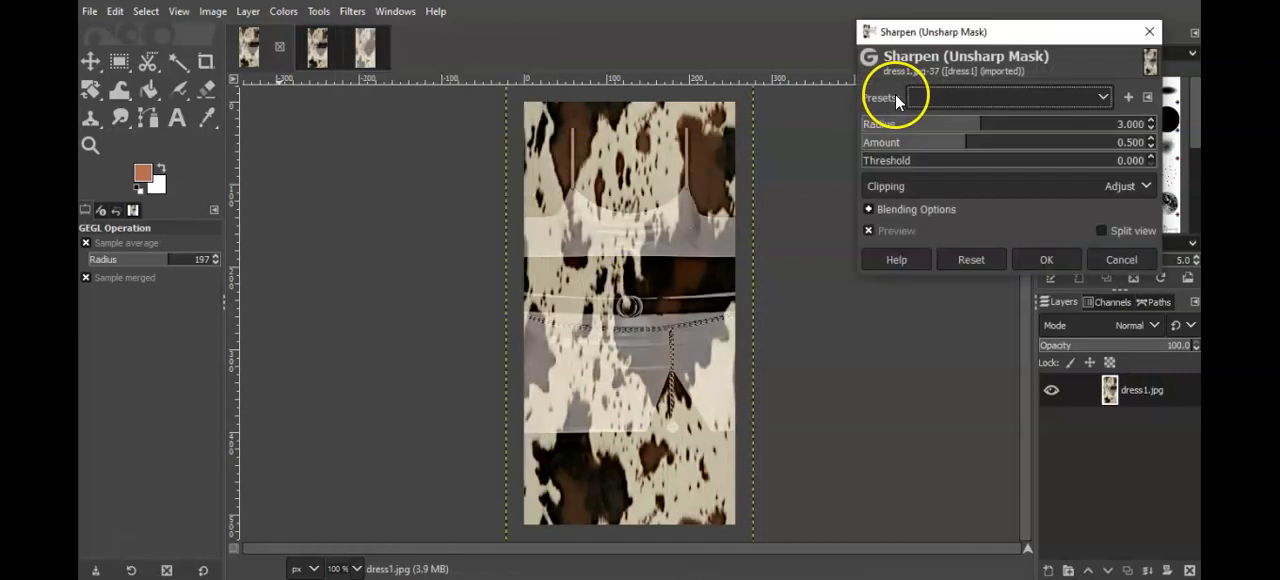
drag(975, 145, 995, 143)
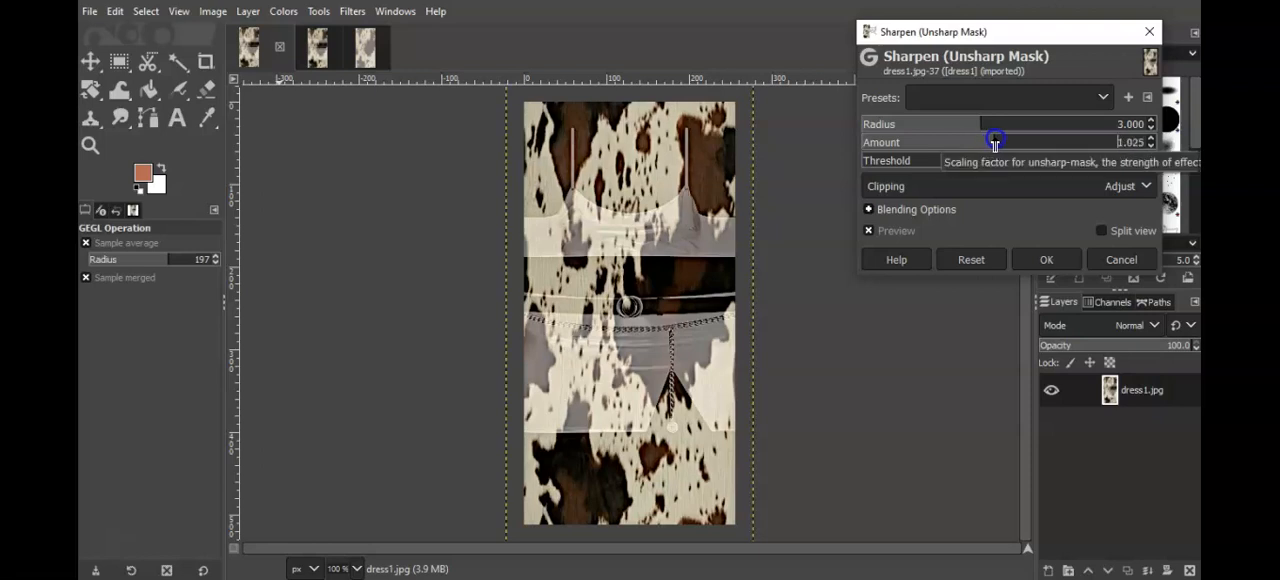
click(1049, 263)
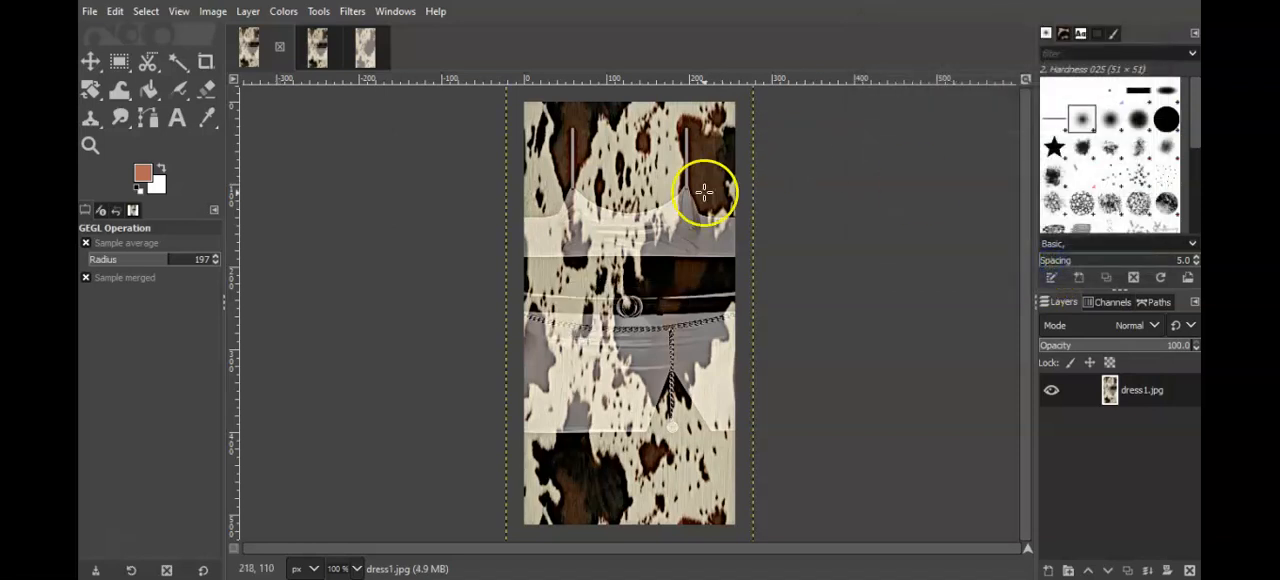
Step: Sharpen the merged dress1b.jpg by repeating the last Unsharp Mask filter with the same settings
click(315, 50)
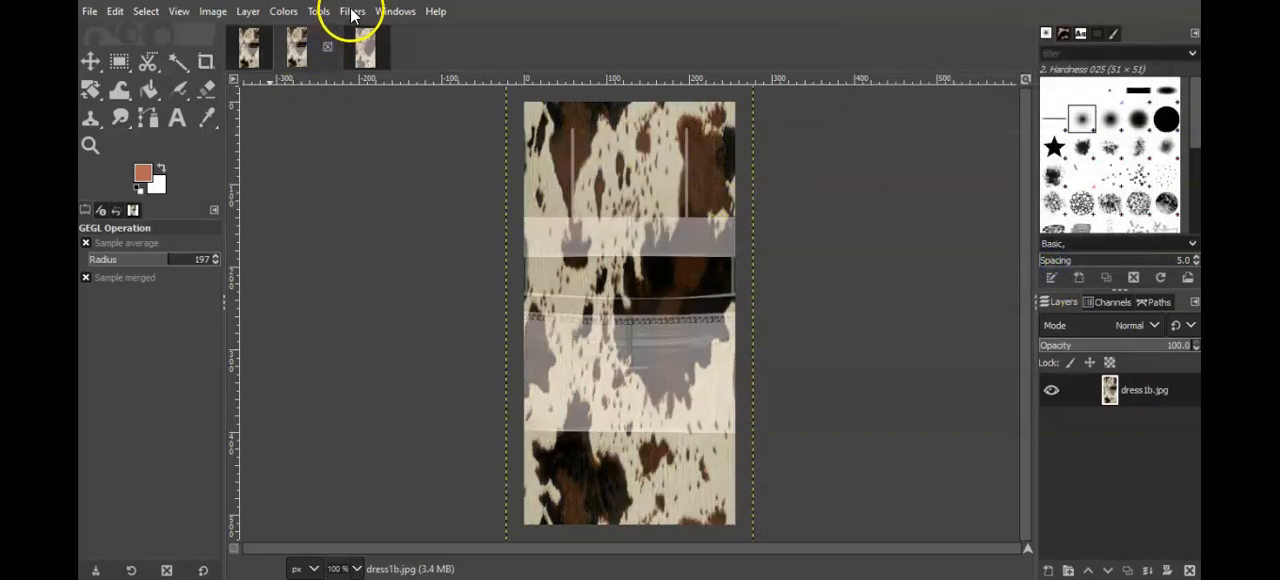
click(352, 12)
click(365, 36)
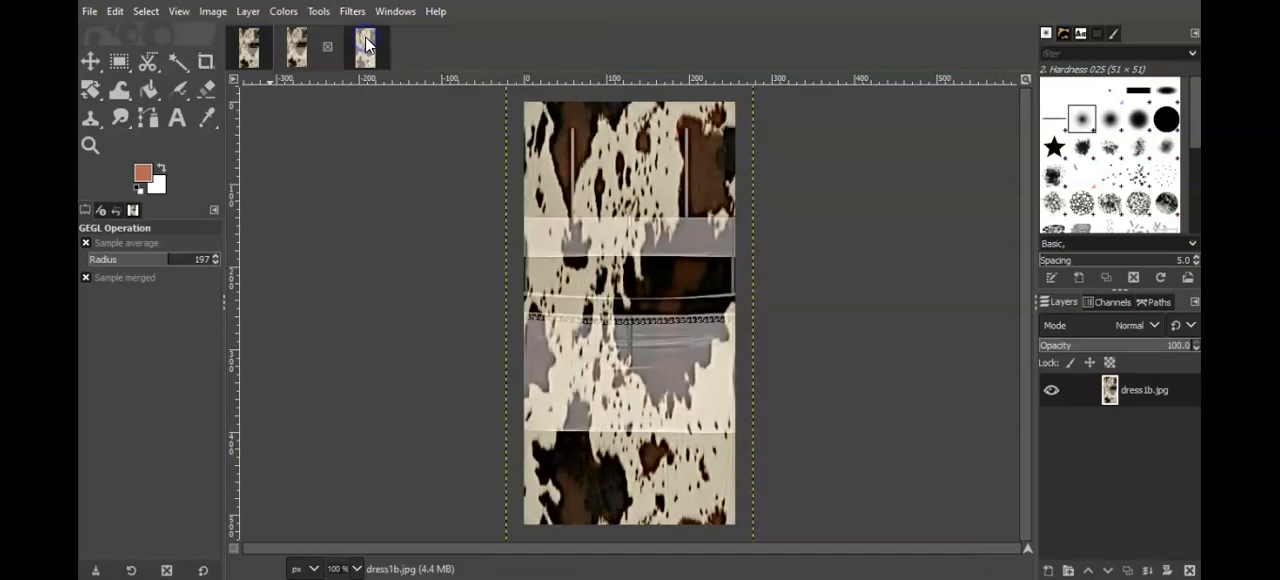
Step: Export the sharpened dress1.jpg as a JPEG, overwriting its original file
click(255, 50)
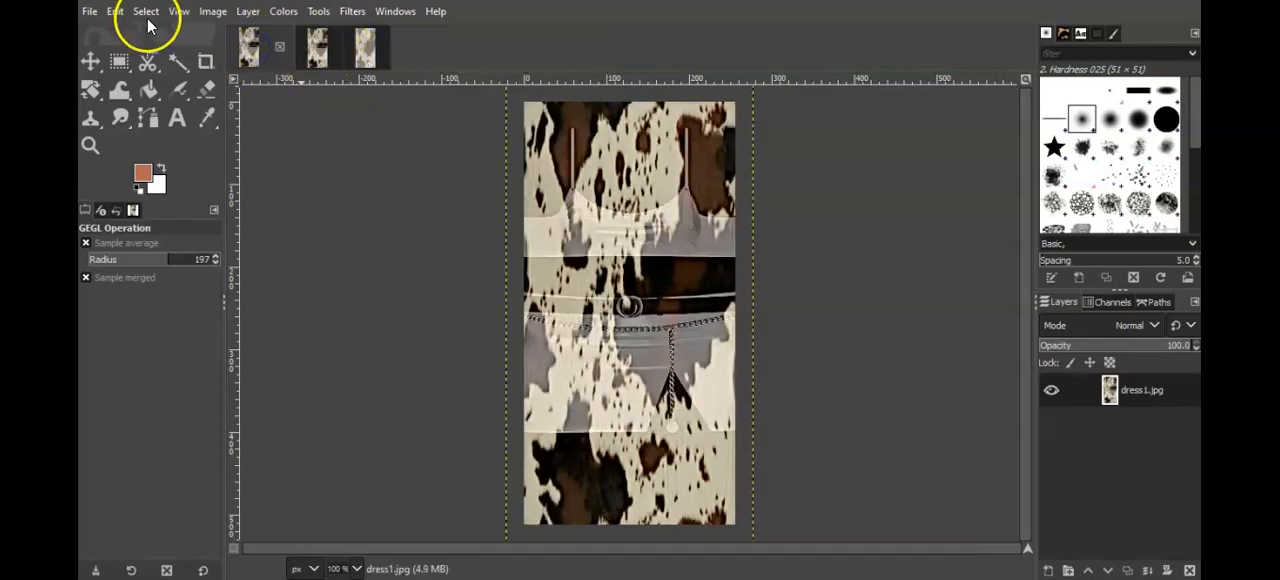
click(89, 11)
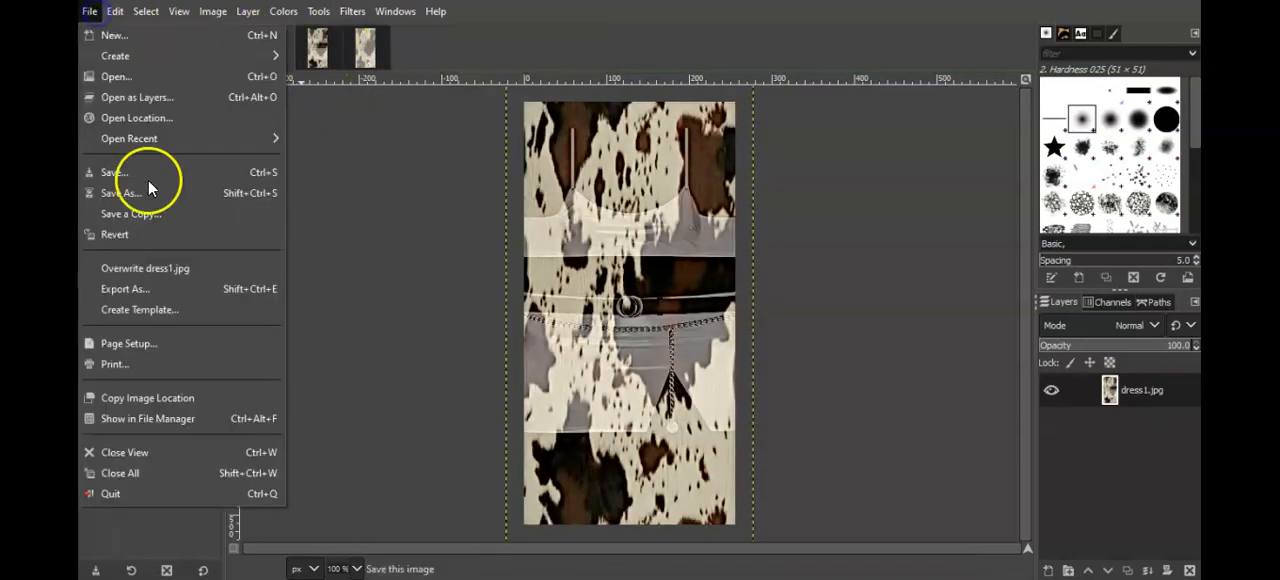
click(168, 268)
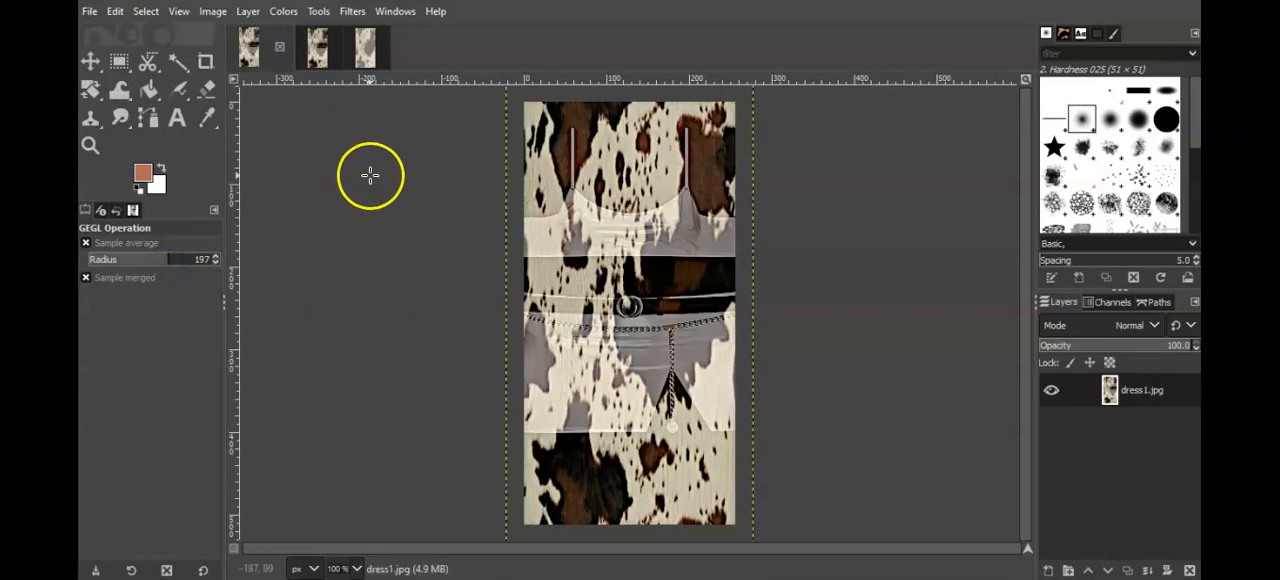
click(636, 491)
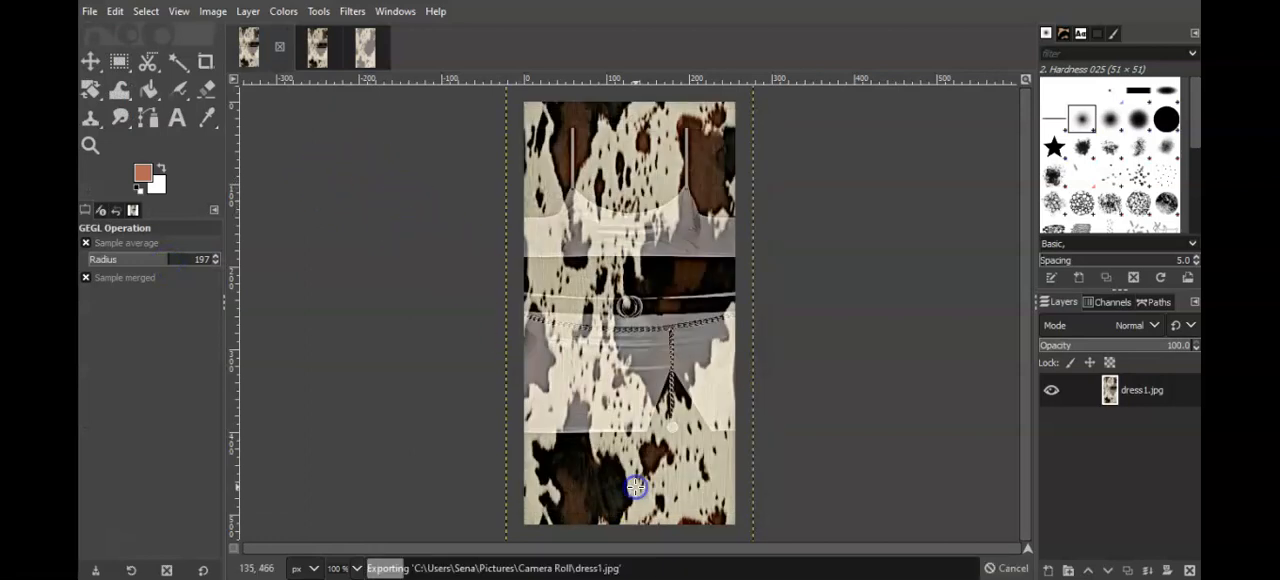
Step: Export the sharpened dress1b.jpg over its original file at JPEG quality 100
click(318, 45)
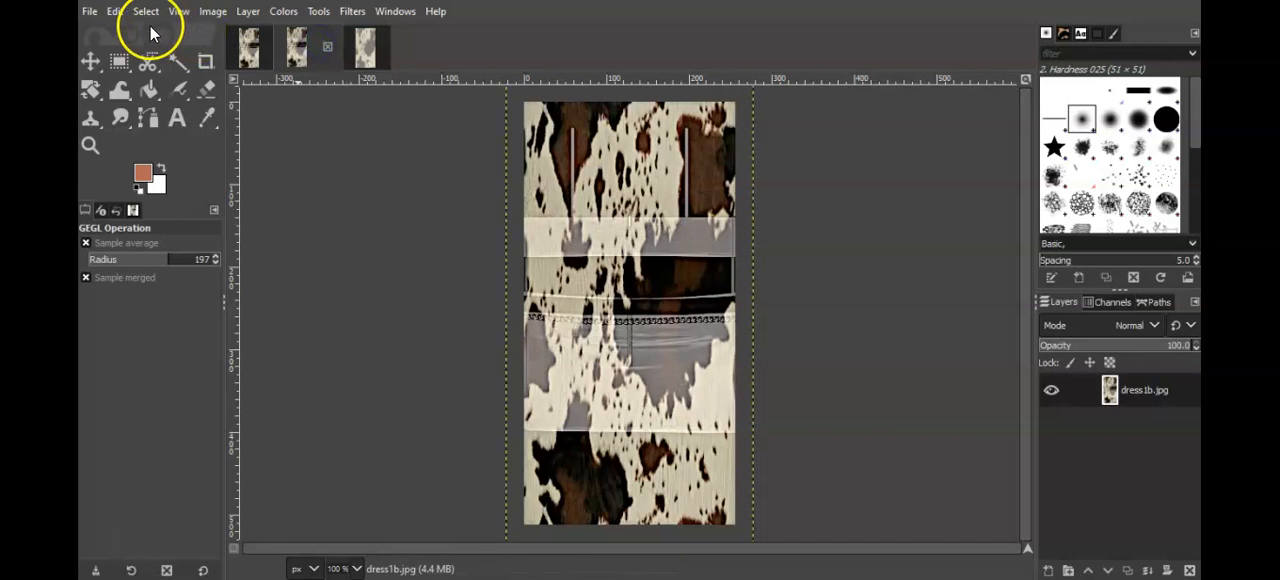
click(89, 11)
click(168, 267)
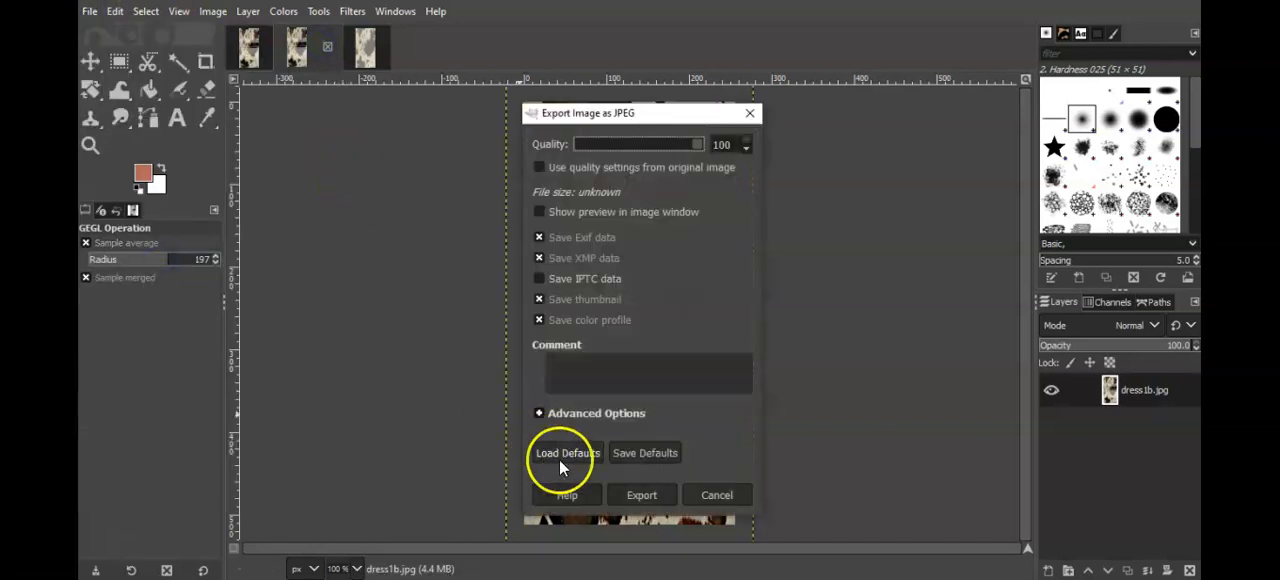
click(642, 494)
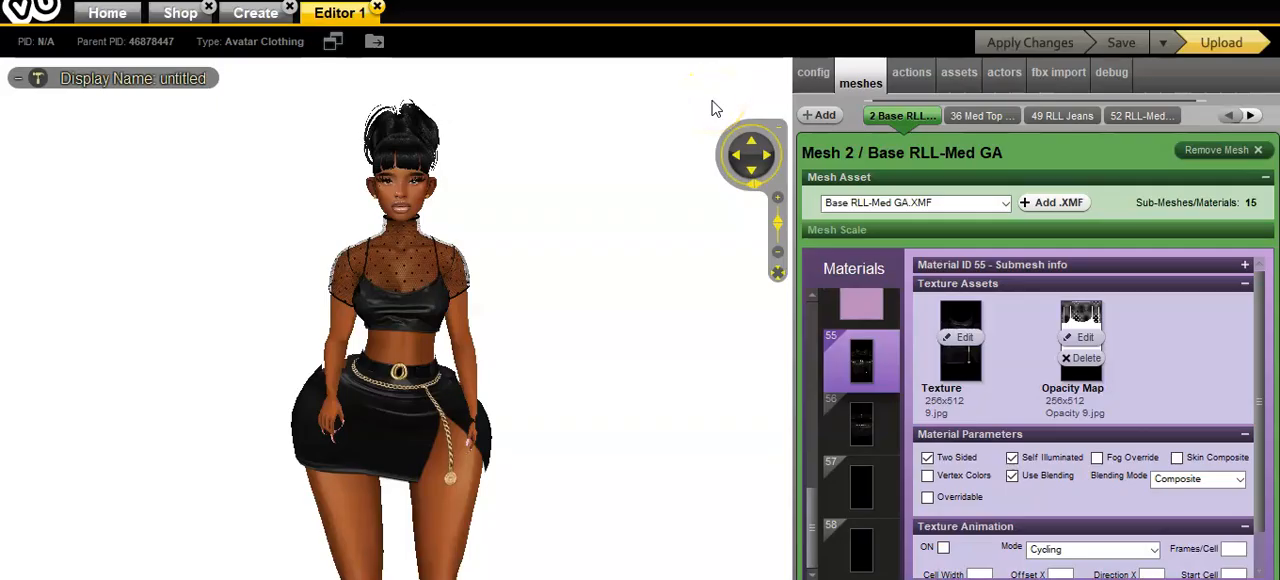
Step: Switch to the IMVU editor and replace material 55's texture with the dress1 image from the vutextures folder
click(963, 338)
click(965, 342)
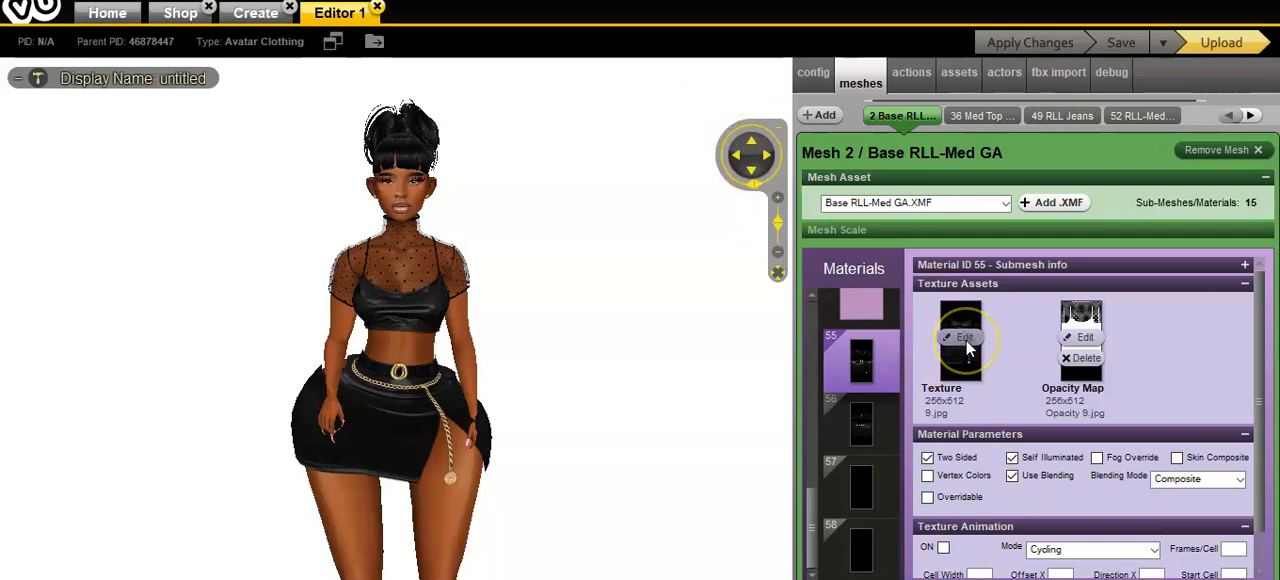
click(965, 340)
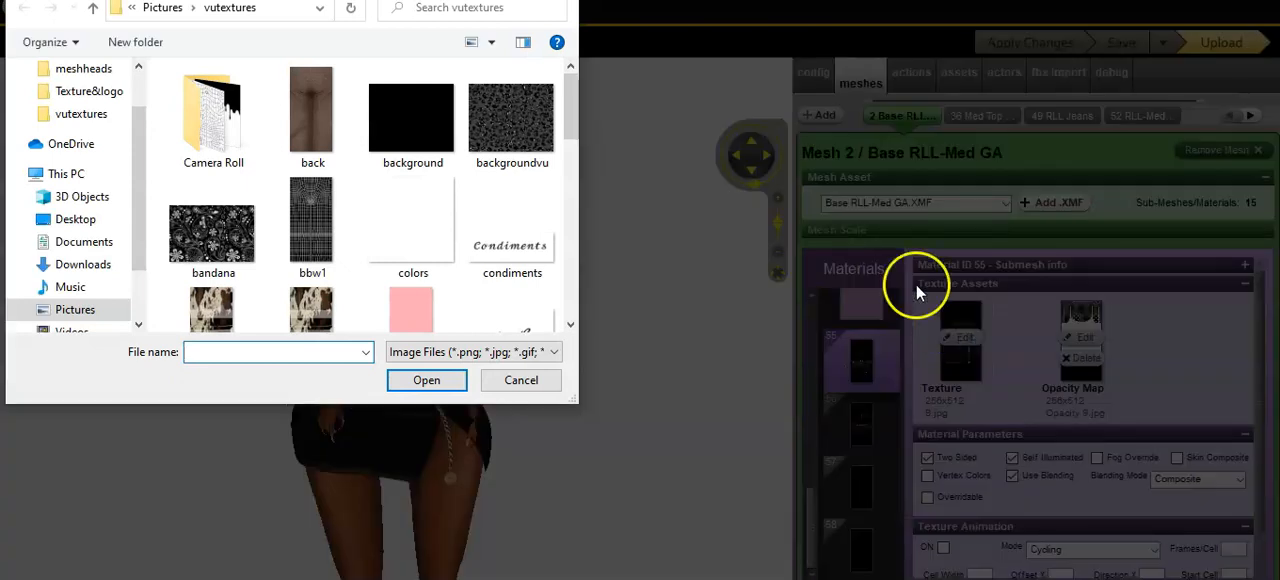
drag(571, 106, 586, 131)
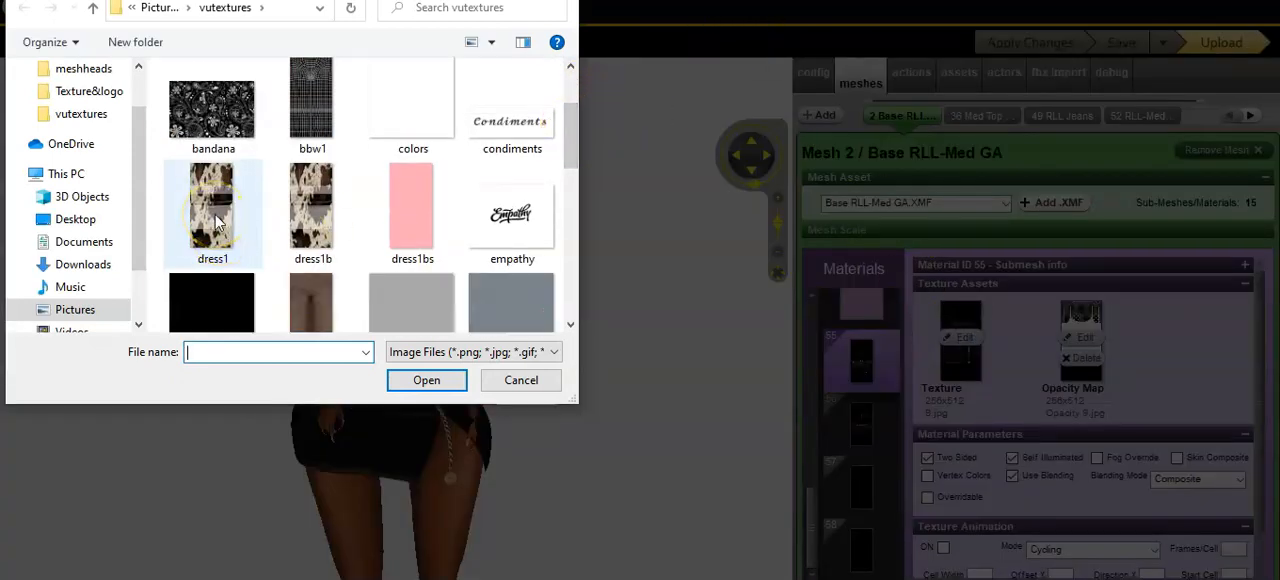
double_click(214, 213)
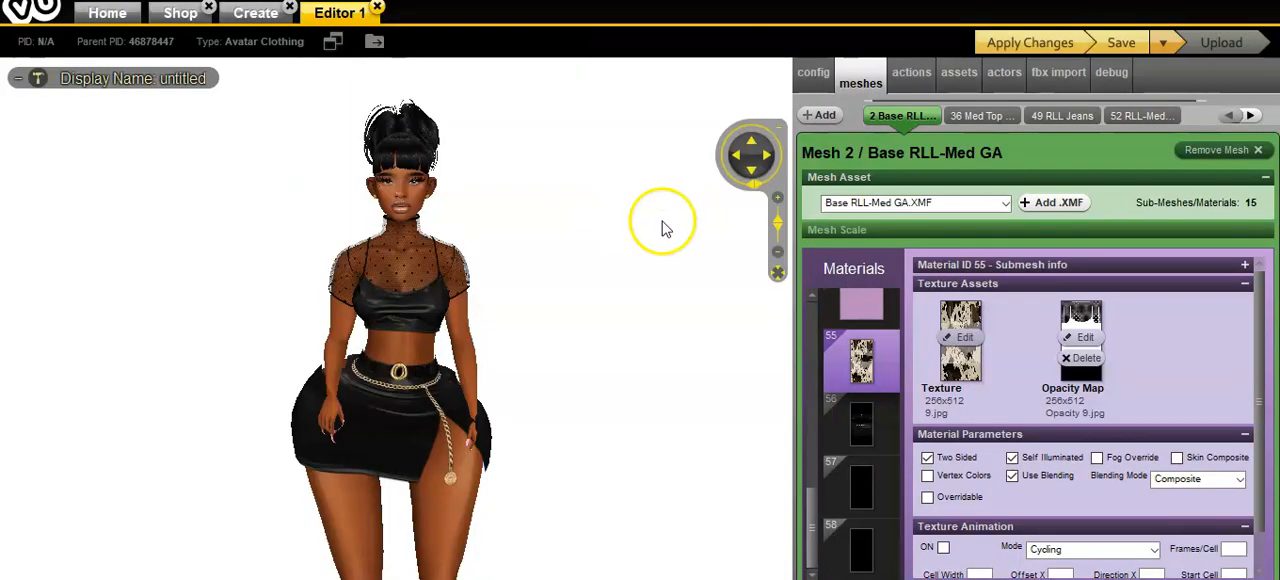
Step: Replace material 56's texture with the dress1b image and apply the changes to the avatar's outfit
click(860, 430)
click(962, 328)
click(857, 268)
drag(572, 103, 572, 121)
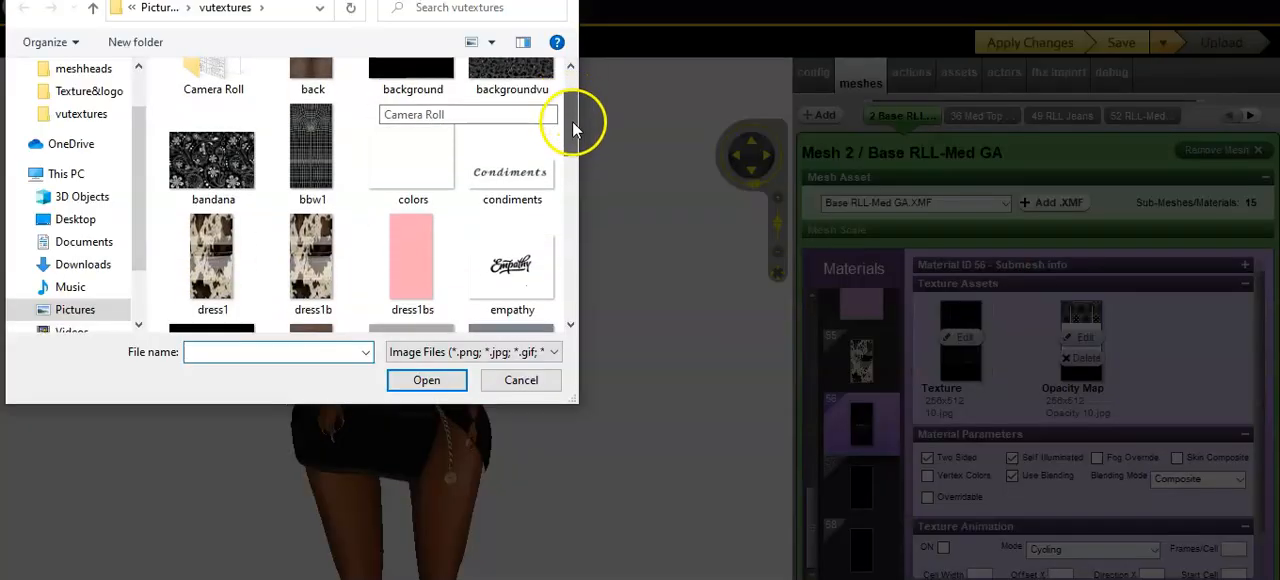
double_click(321, 265)
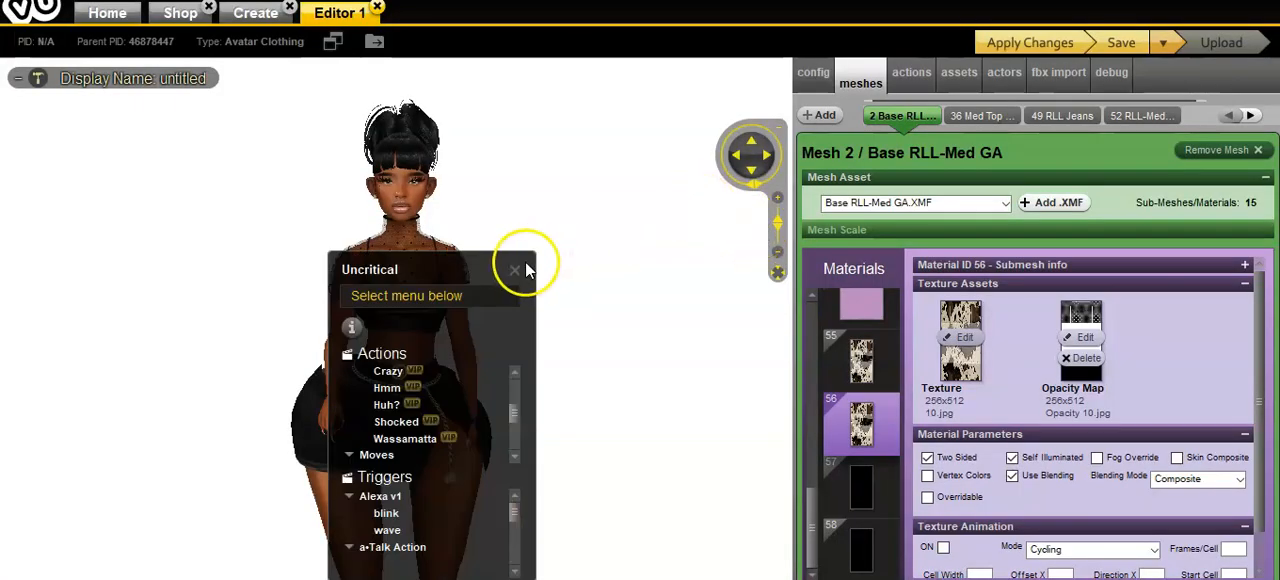
click(516, 270)
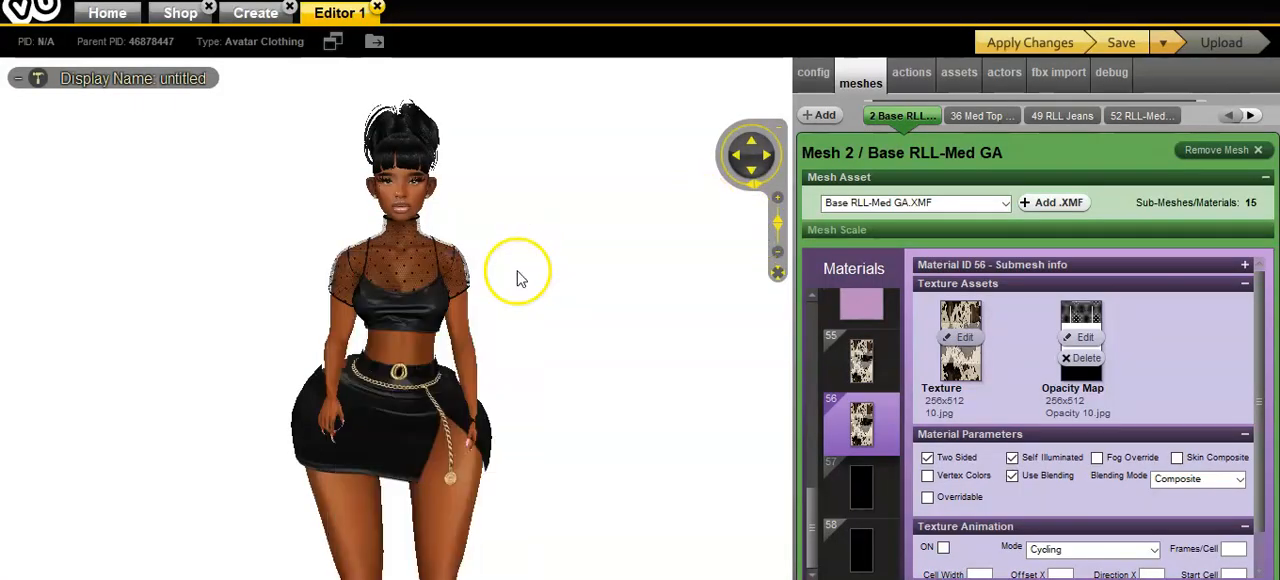
click(1065, 45)
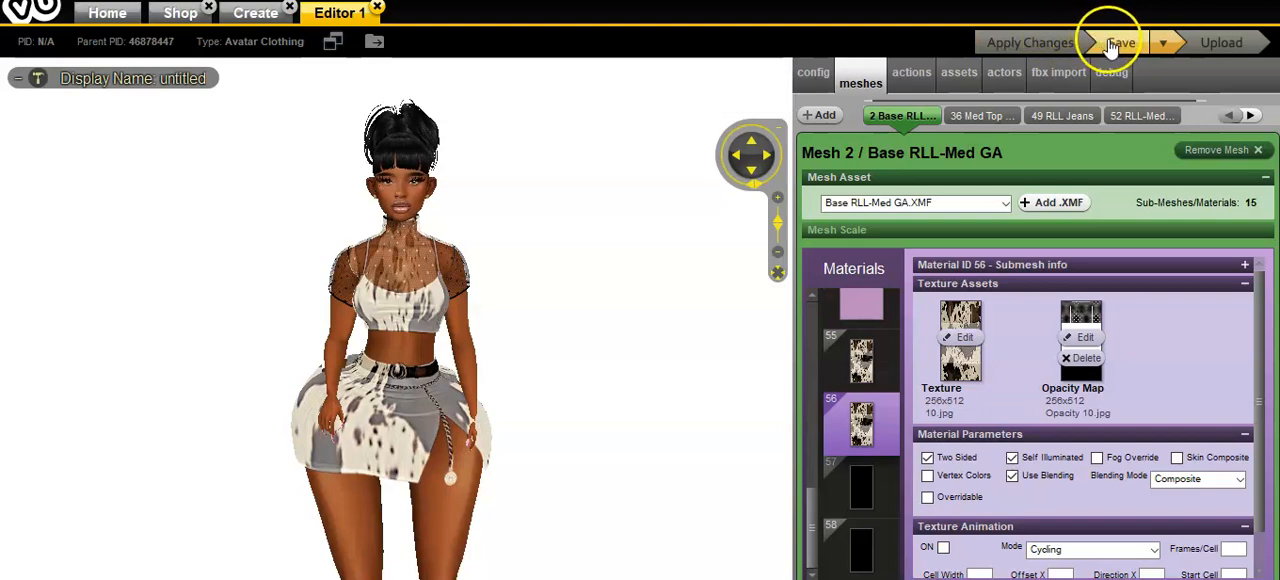
drag(701, 348, 735, 360)
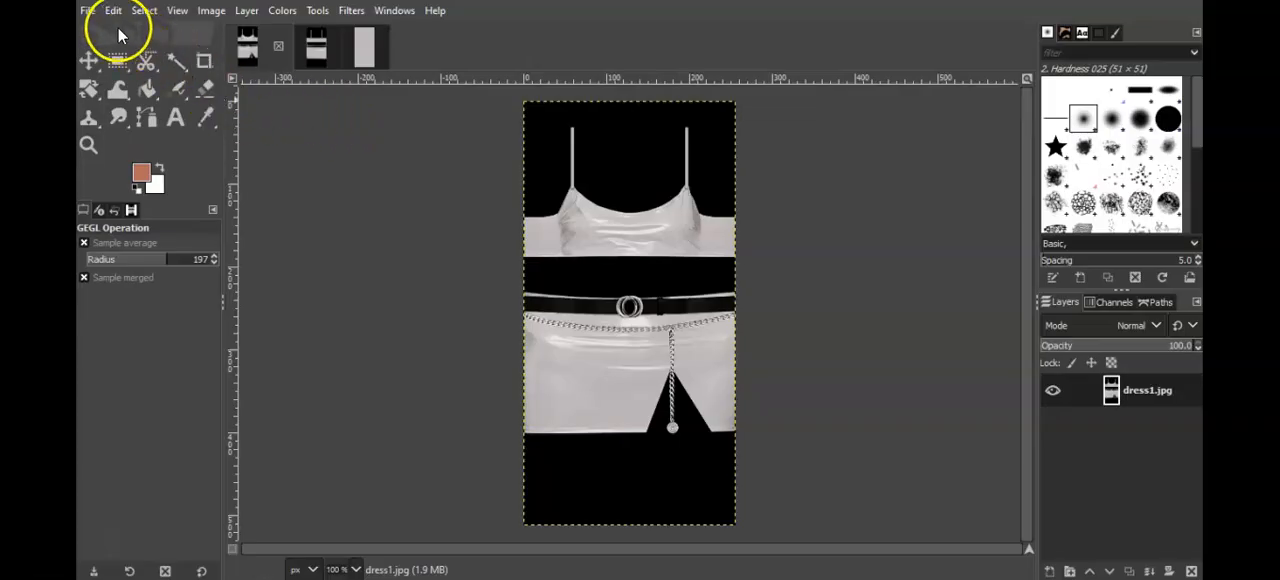
Step: Back in GIMP with the plain dress1.jpg template, preview the images in the Texture&logo folder to choose a texture layer
click(90, 12)
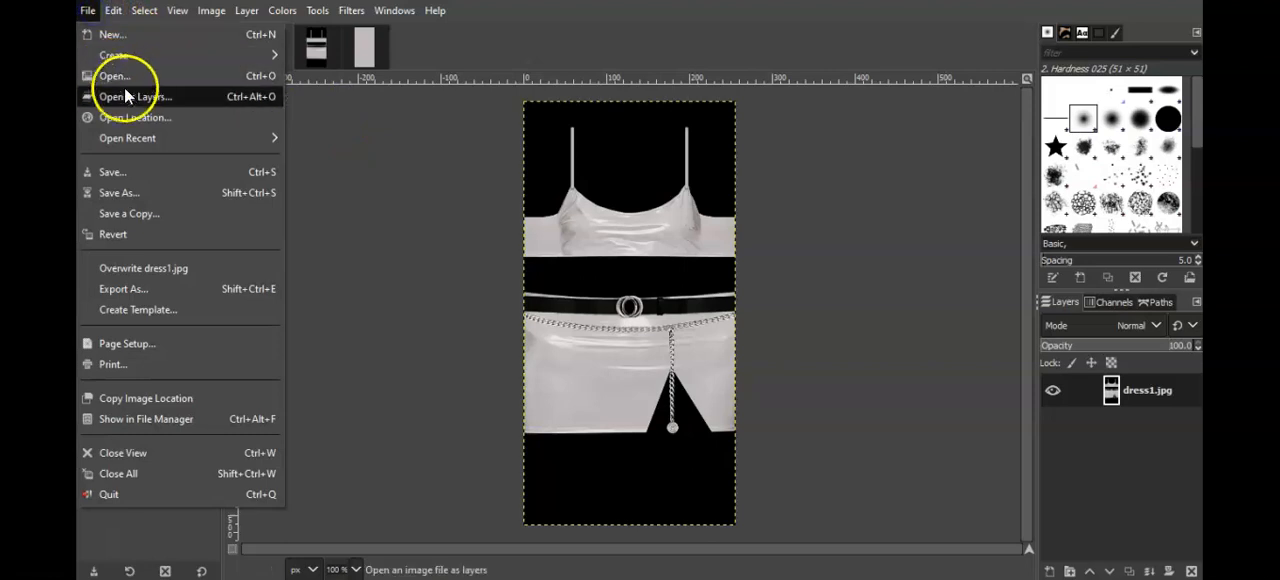
click(126, 91)
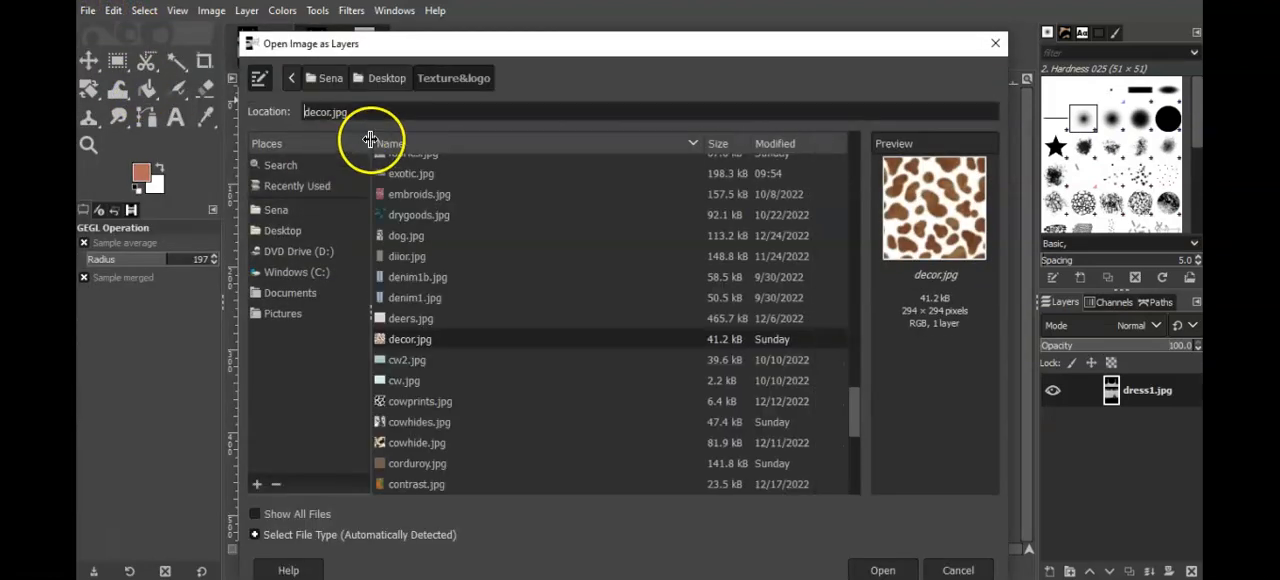
click(427, 356)
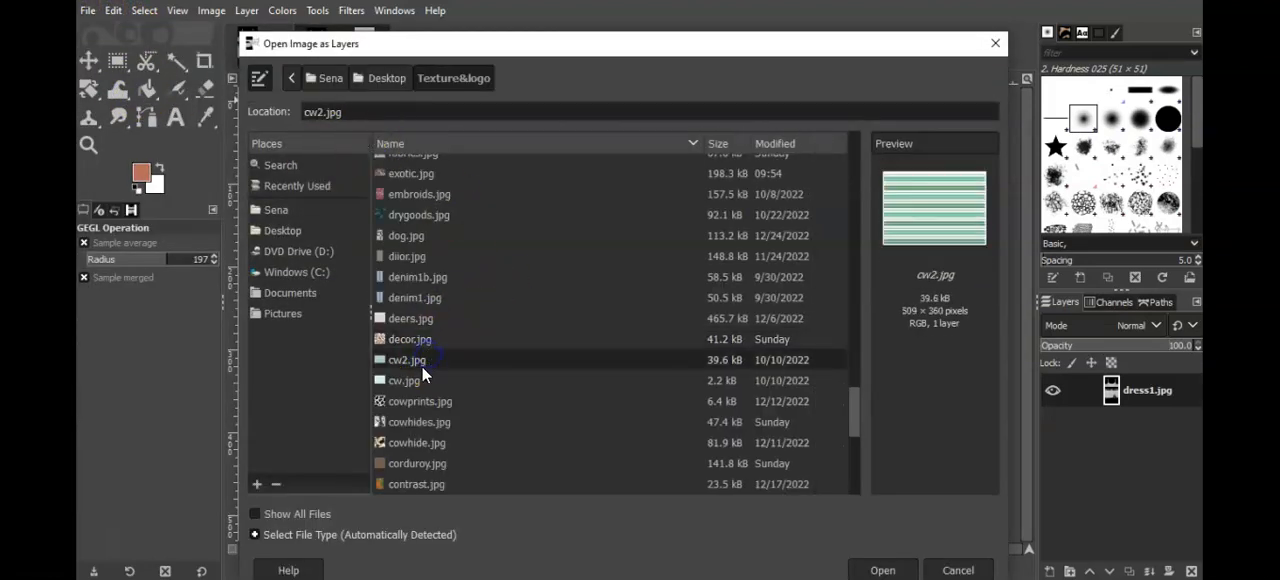
click(420, 378)
click(414, 338)
click(412, 313)
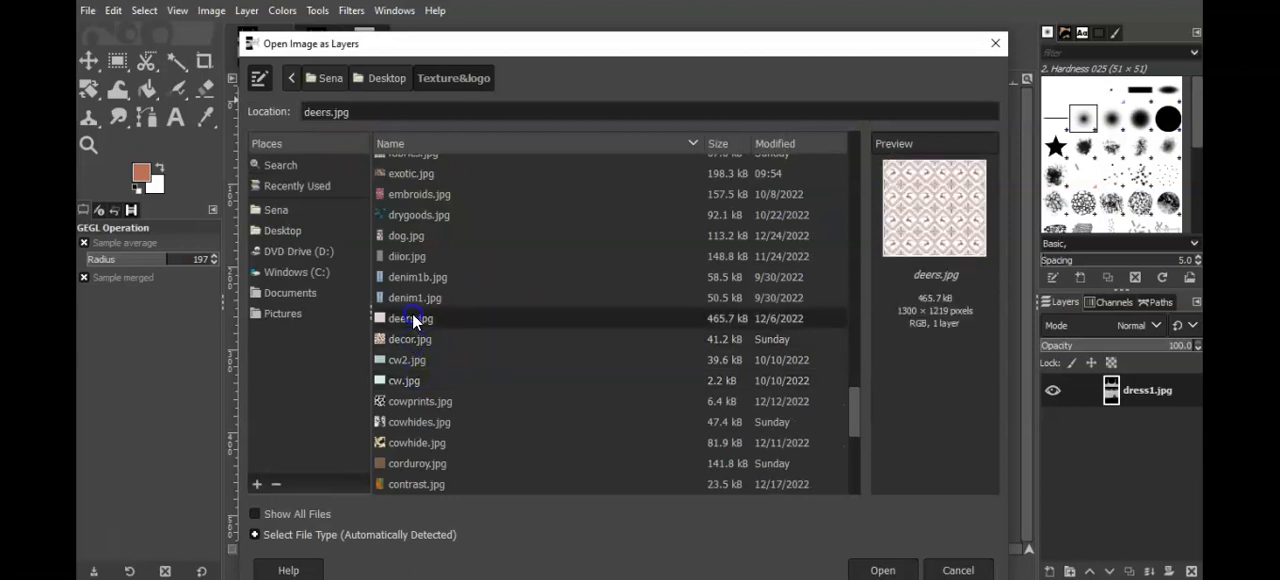
click(411, 344)
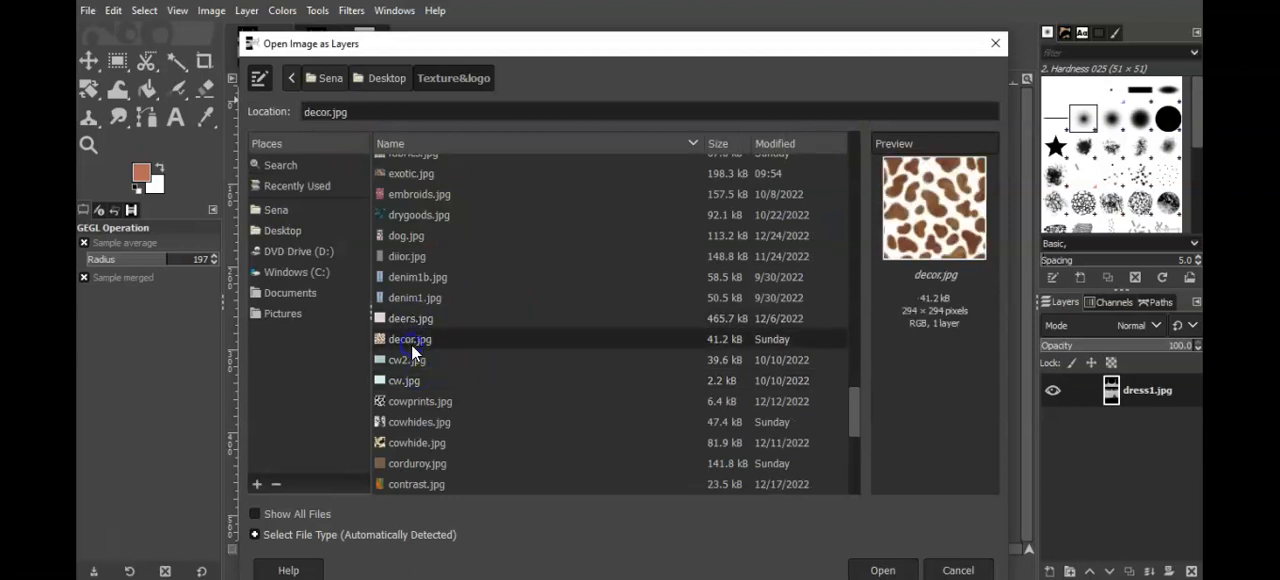
click(400, 238)
click(397, 210)
click(397, 236)
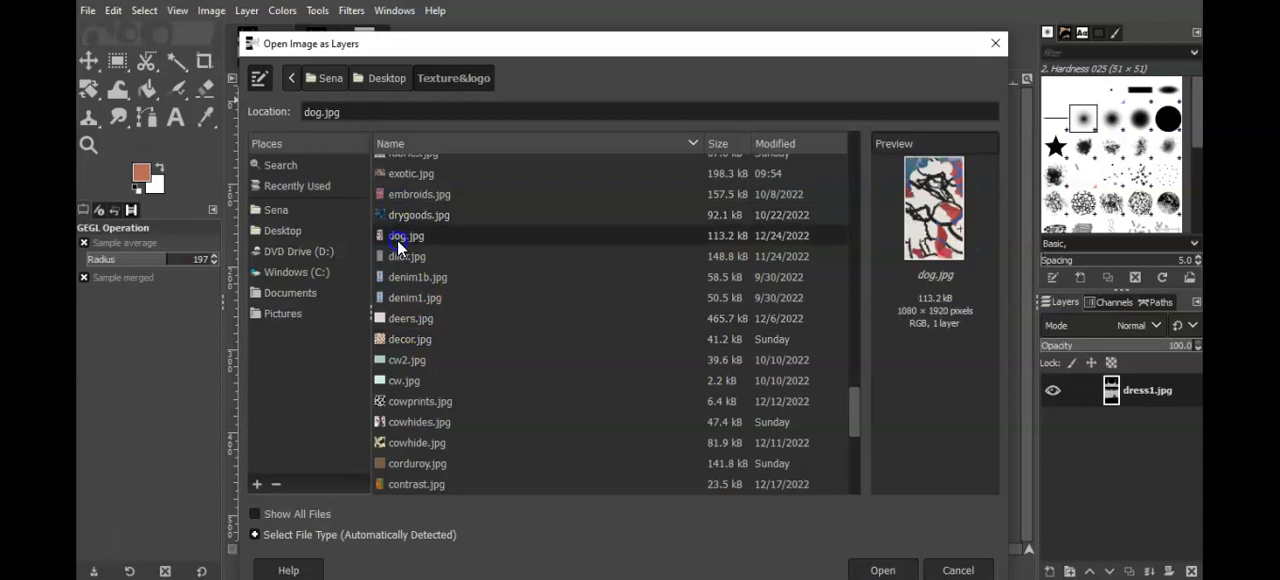
click(403, 194)
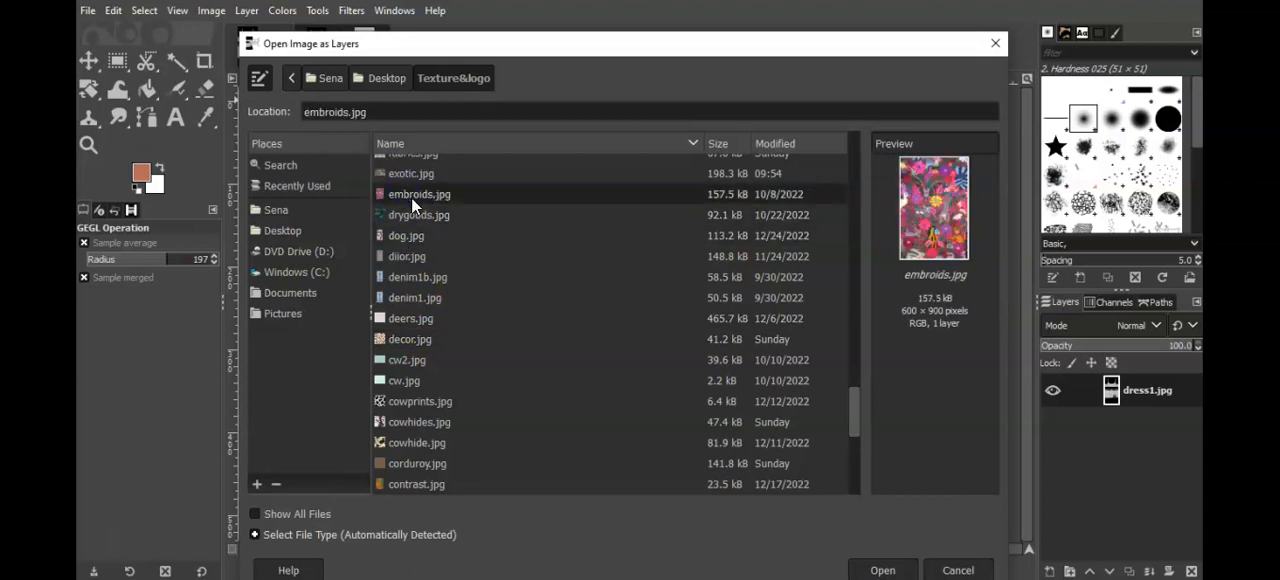
click(411, 172)
click(410, 194)
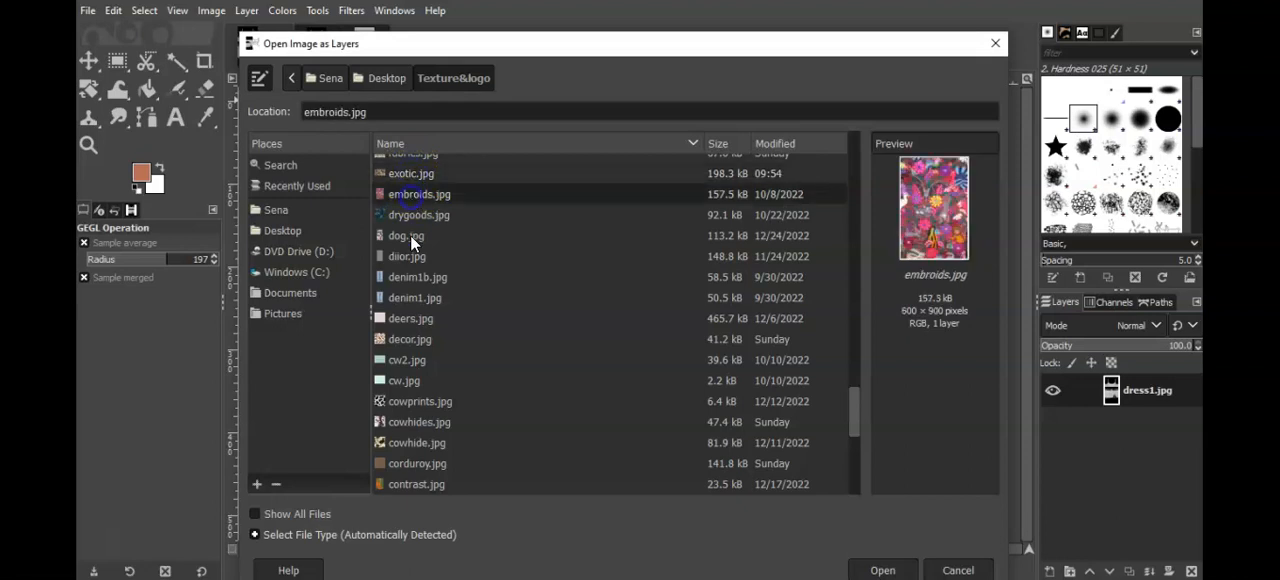
Step: Add decor.jpg as a layer above dress1.jpg and lower its opacity to about 48.1
click(407, 339)
double_click(407, 339)
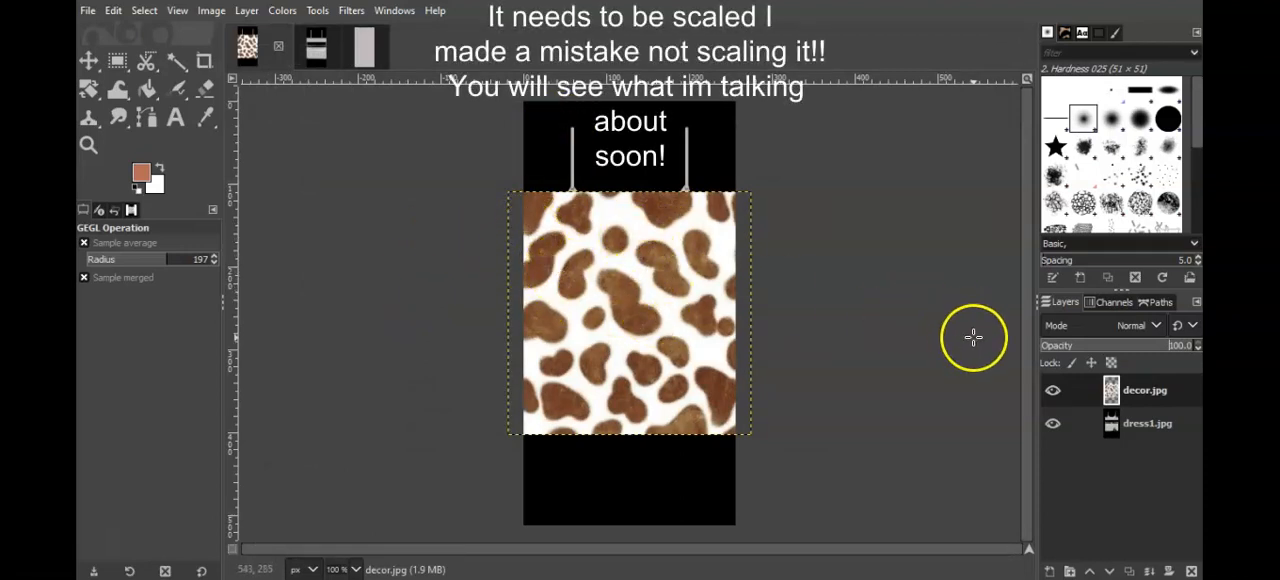
click(1048, 346)
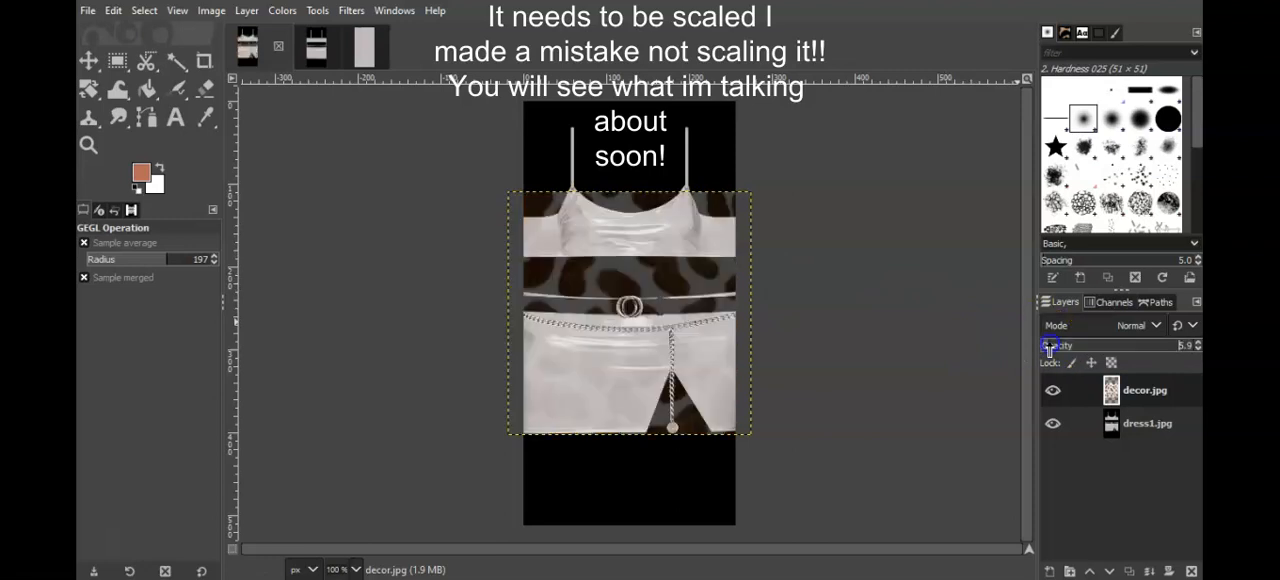
drag(1048, 346, 1107, 332)
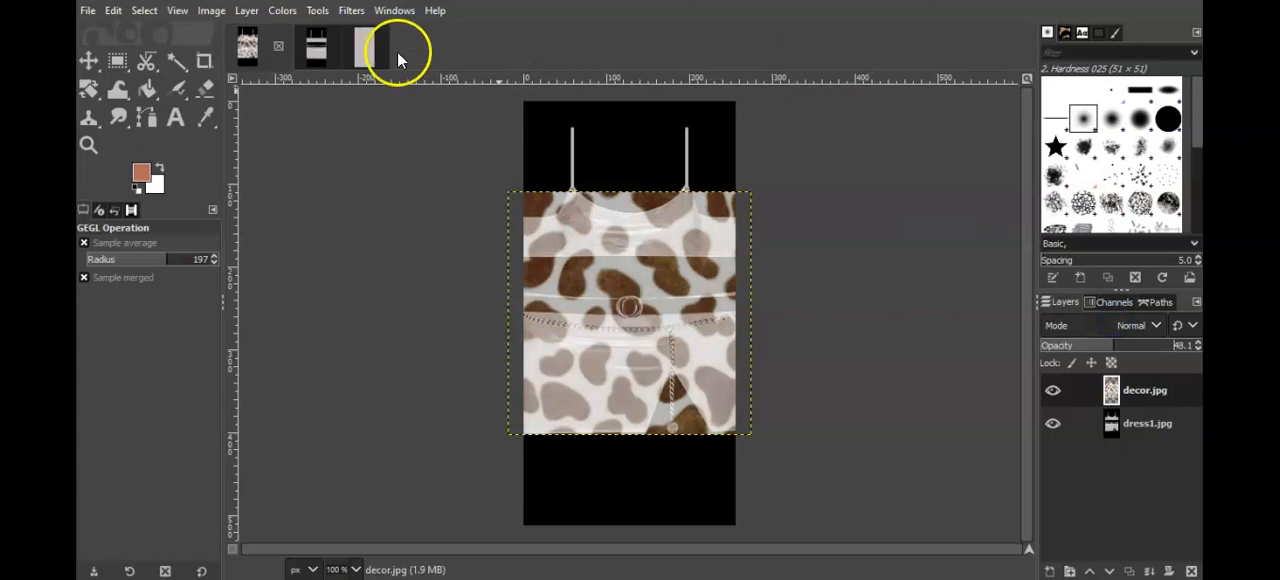
Step: Recolor the decor.jpg layer's brown spots to teal with Hue-Chroma: hue 156.98, chroma about 13.37, lightness -7.56
click(281, 11)
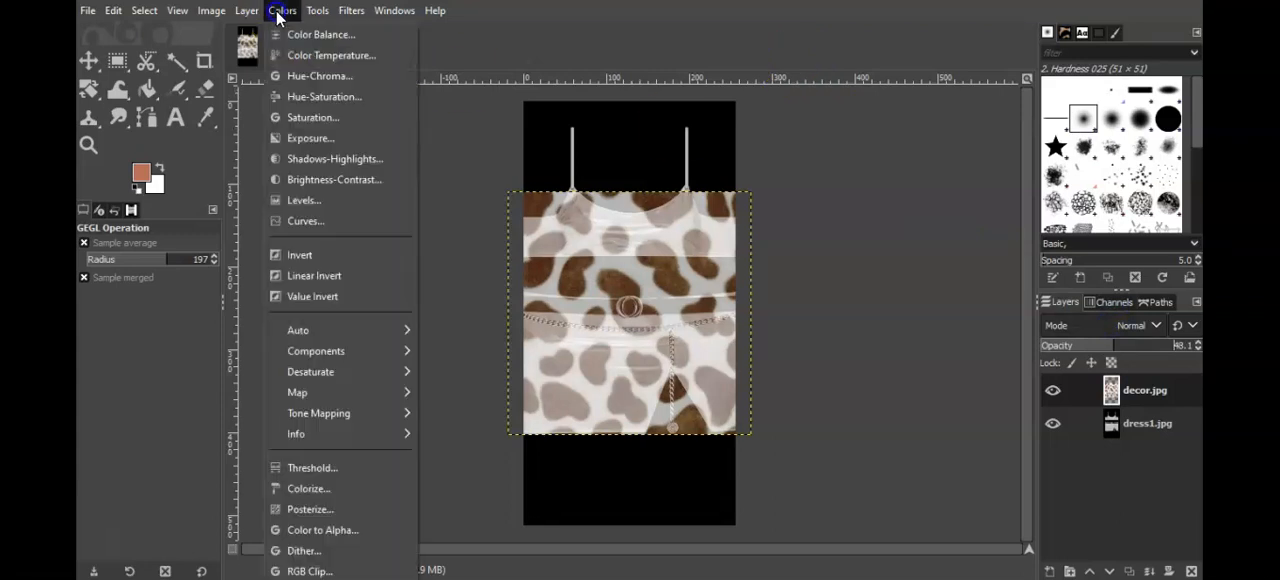
click(313, 78)
drag(986, 126, 976, 124)
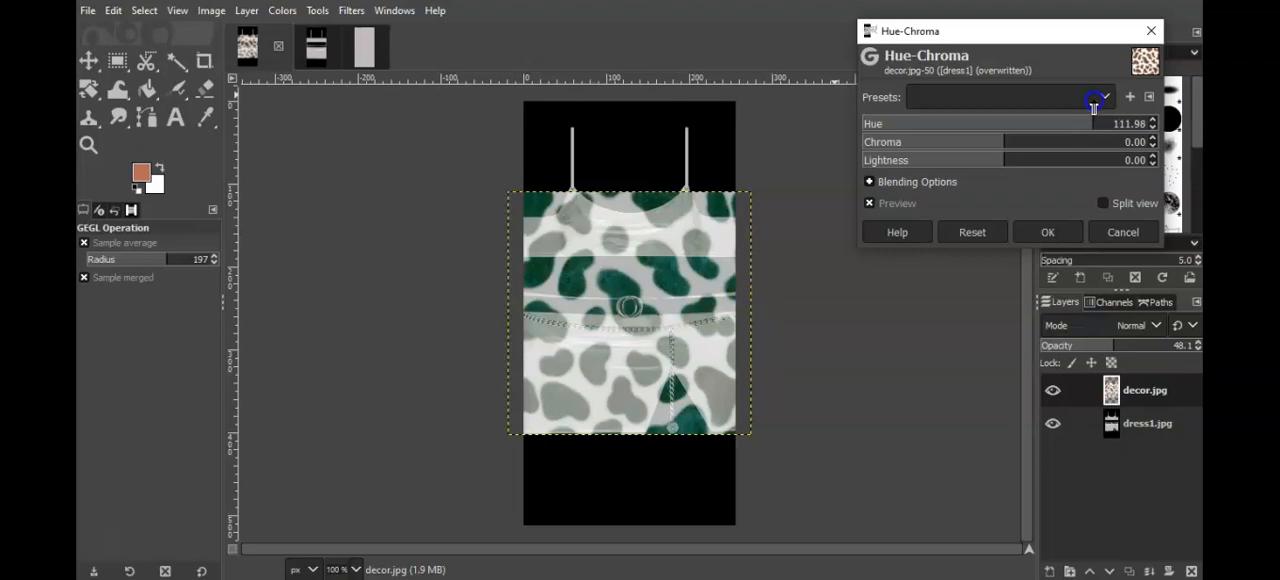
click(1087, 123)
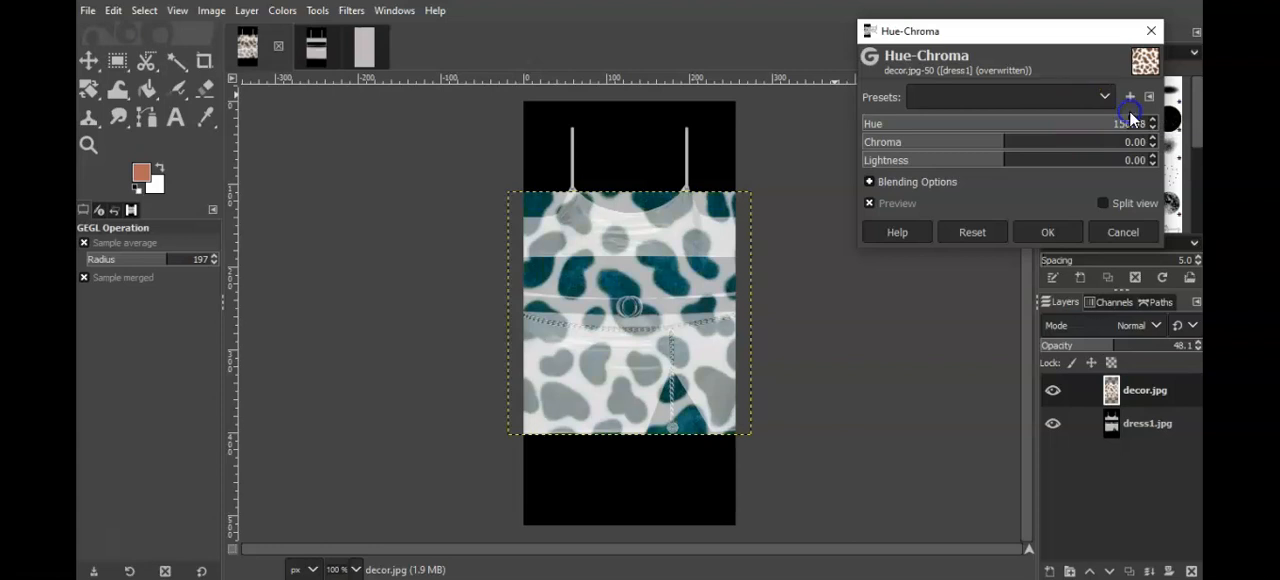
mouse_move(994, 161)
mouse_down()
mouse_move(976, 161)
mouse_move(1018, 148)
mouse_move(991, 157)
mouse_up()
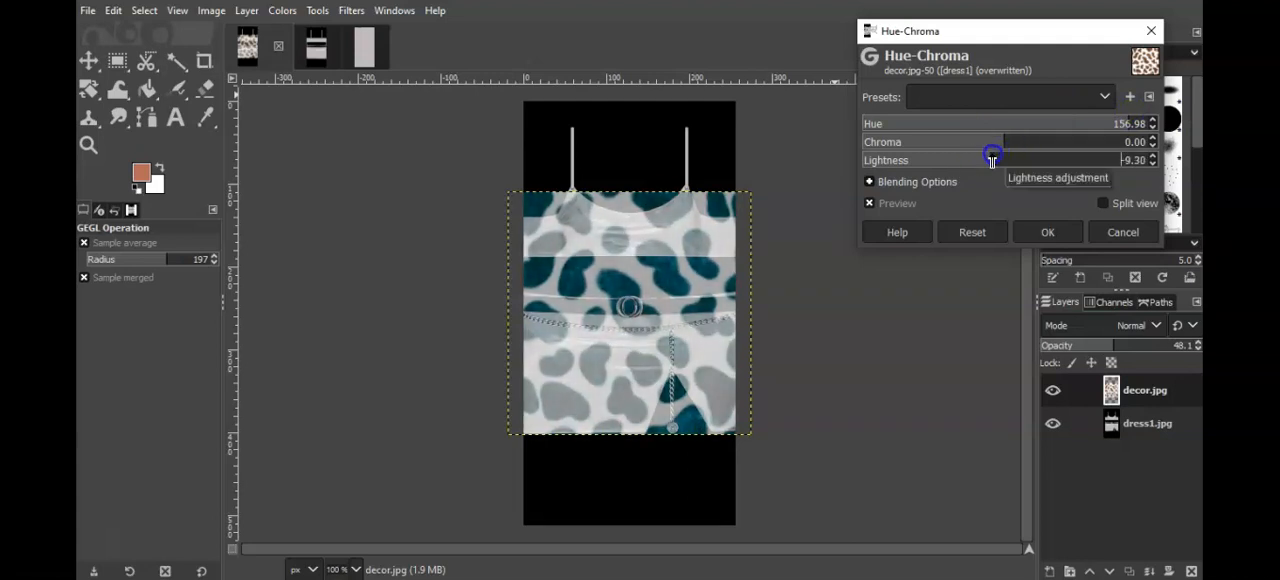
click(996, 154)
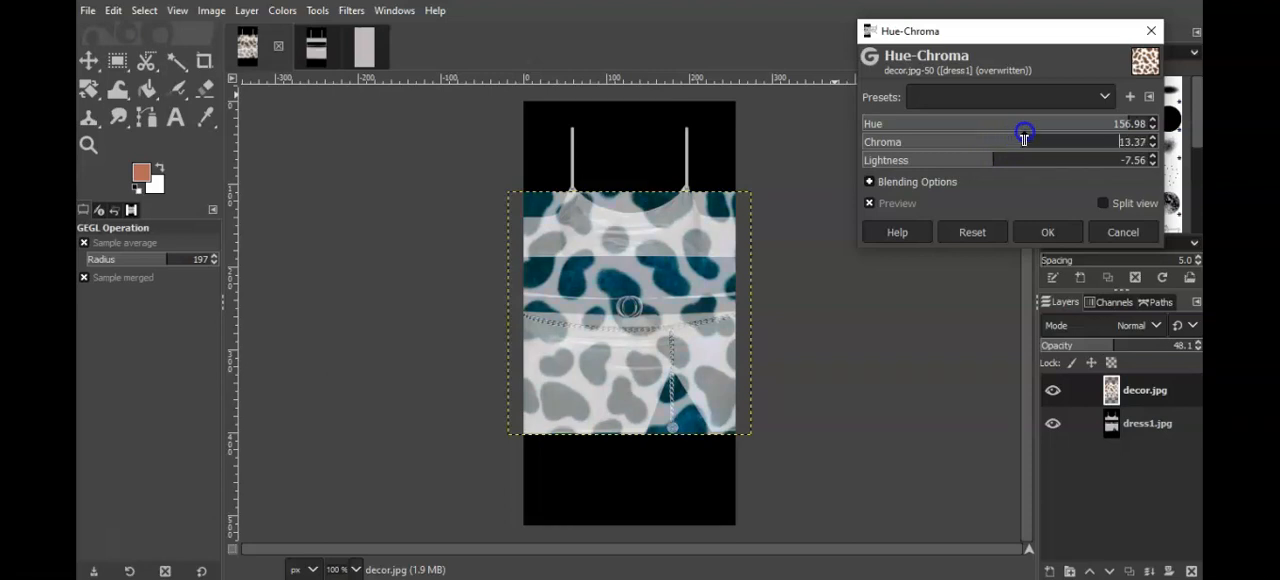
click(1060, 237)
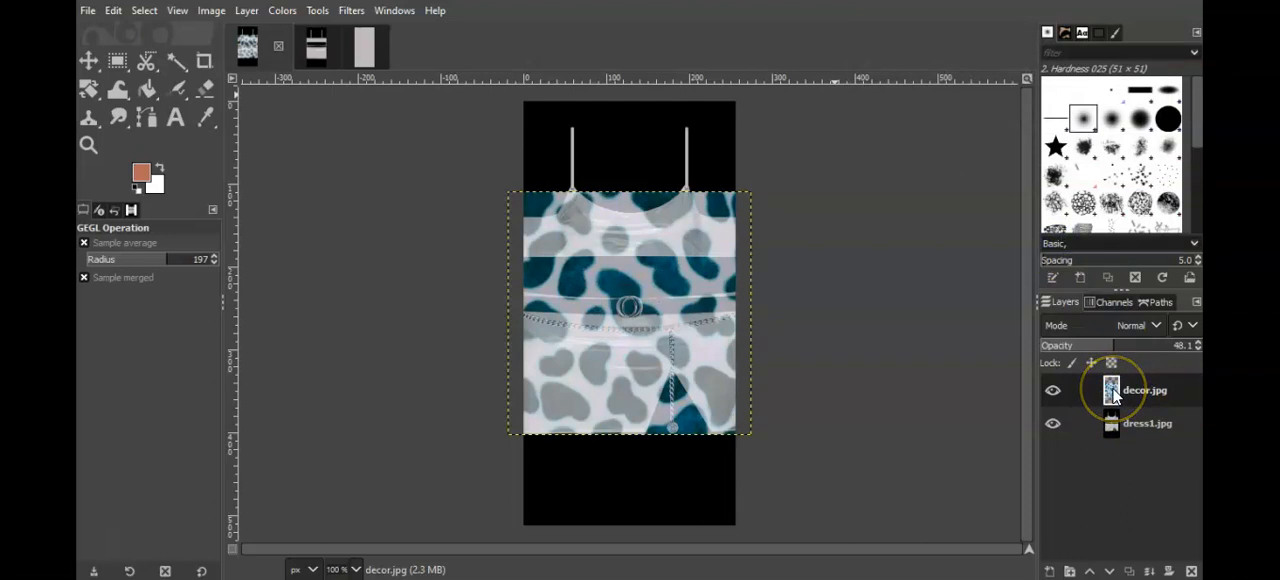
Step: Copy the recolored decor.jpg layer into the dress1b.jpg image
drag(1112, 398, 626, 300)
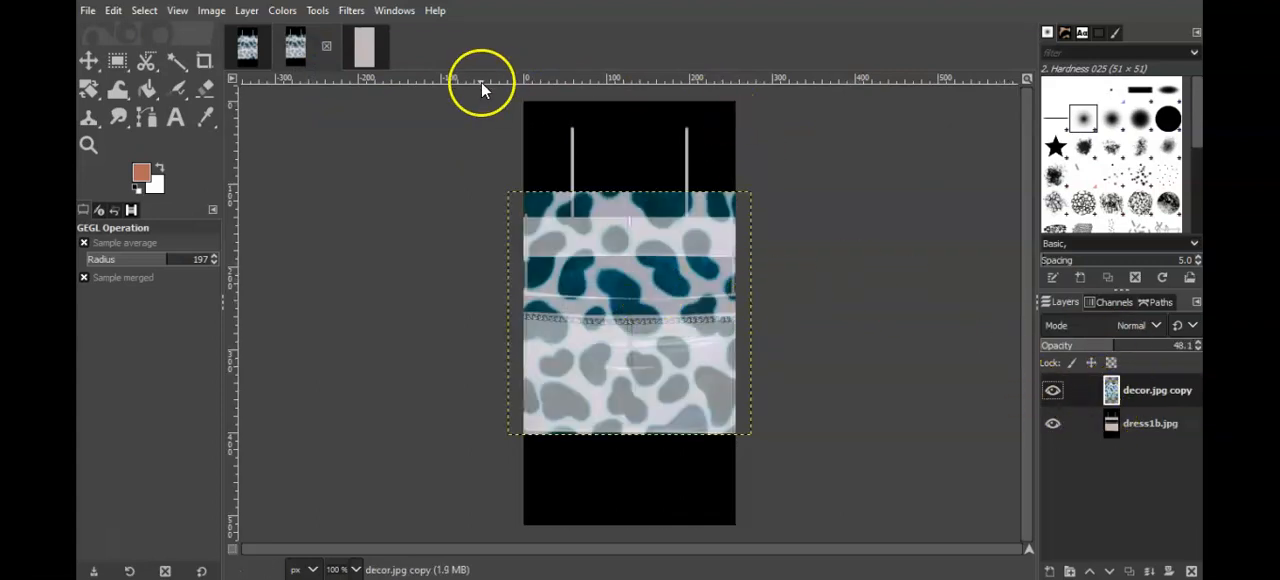
Step: Merge the decor.jpg layer down onto the dress template in both the dress1.jpg and dress1b.jpg images
click(247, 50)
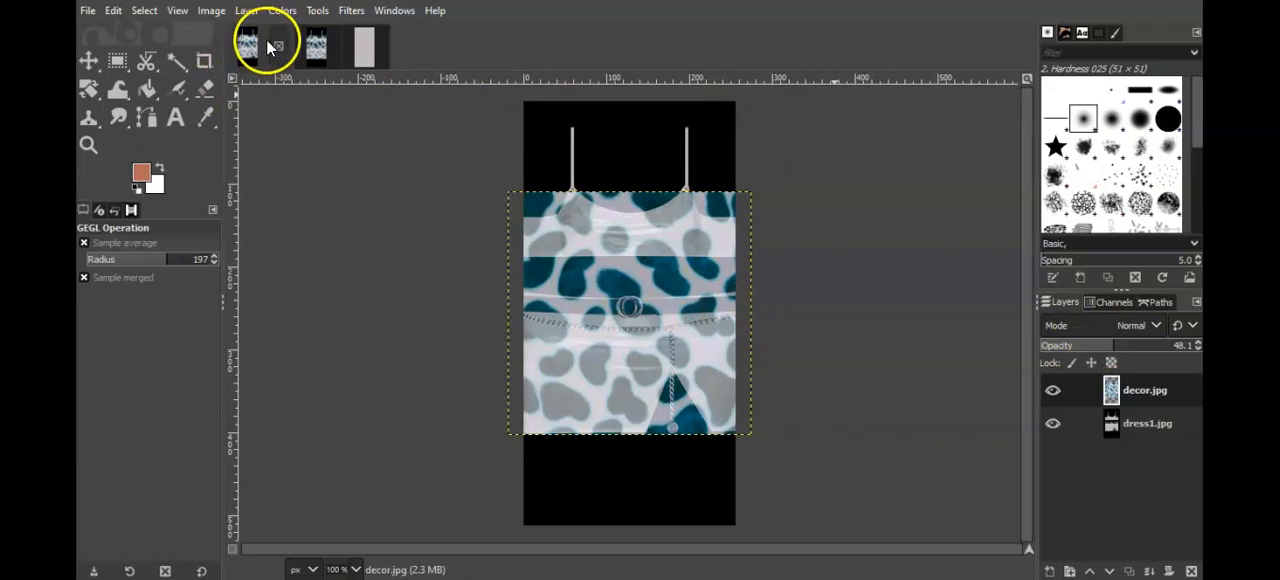
click(243, 11)
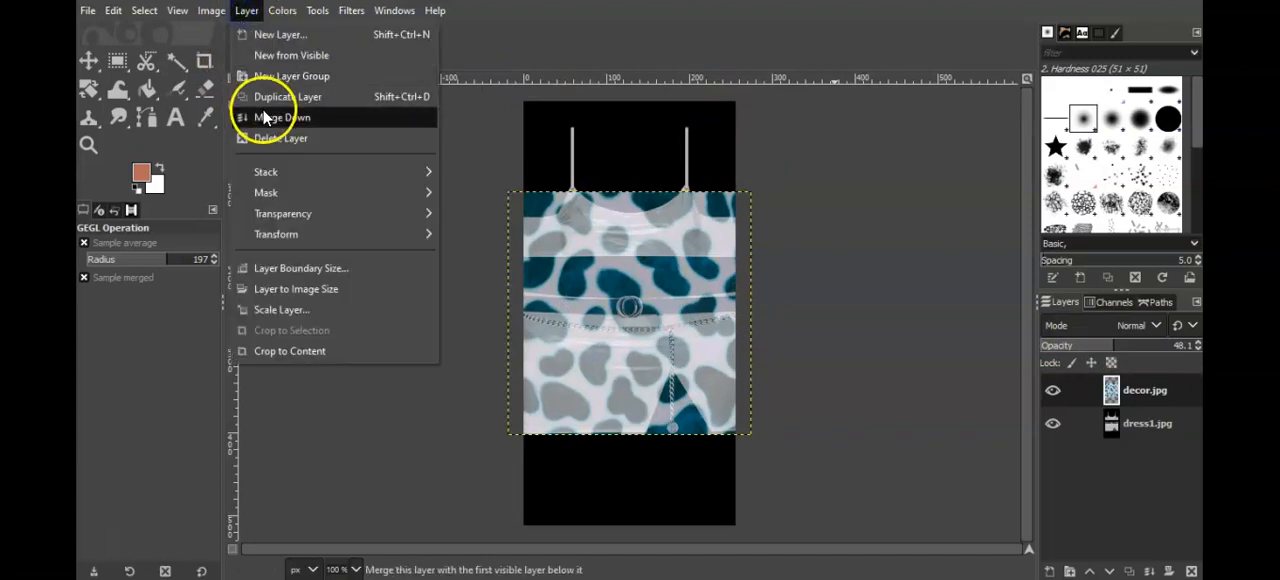
click(231, 114)
click(316, 47)
click(246, 11)
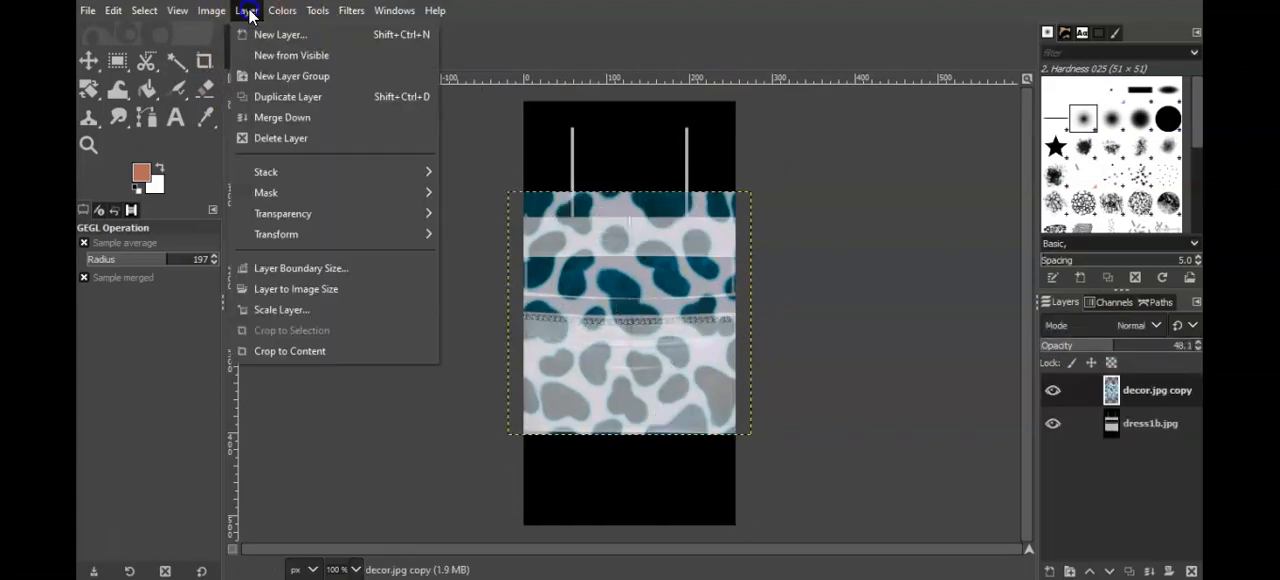
click(279, 117)
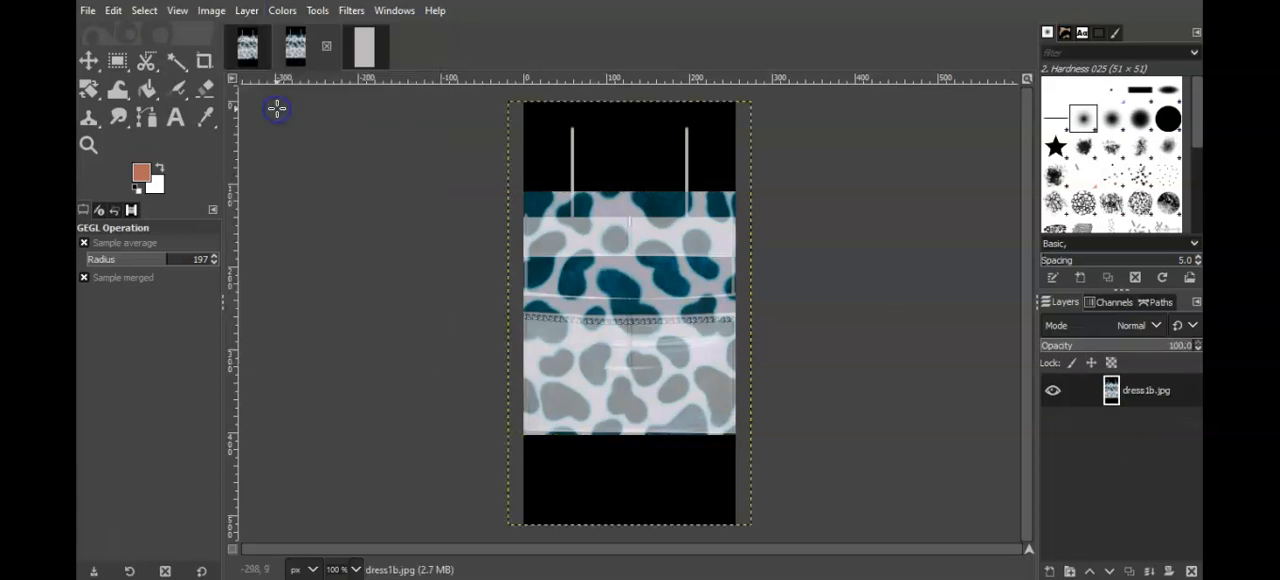
Step: Sharpen dress1.jpg with Unsharp Mask at radius 3.000 and amount 0.500, and repeat the same filter on dress1b.jpg
click(253, 52)
click(348, 12)
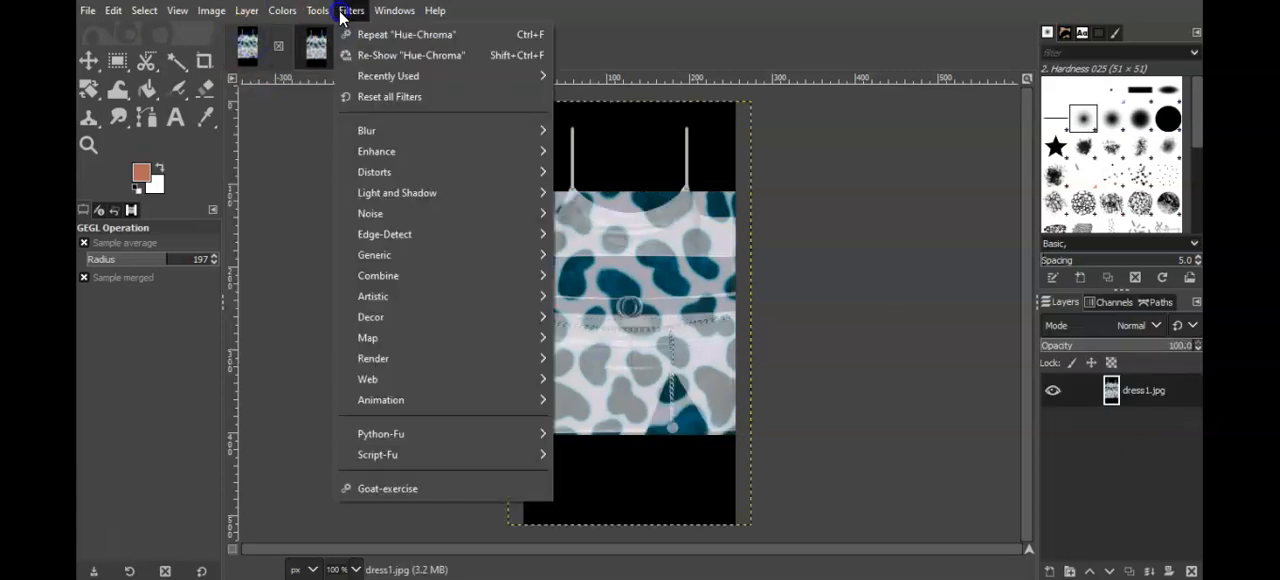
click(411, 160)
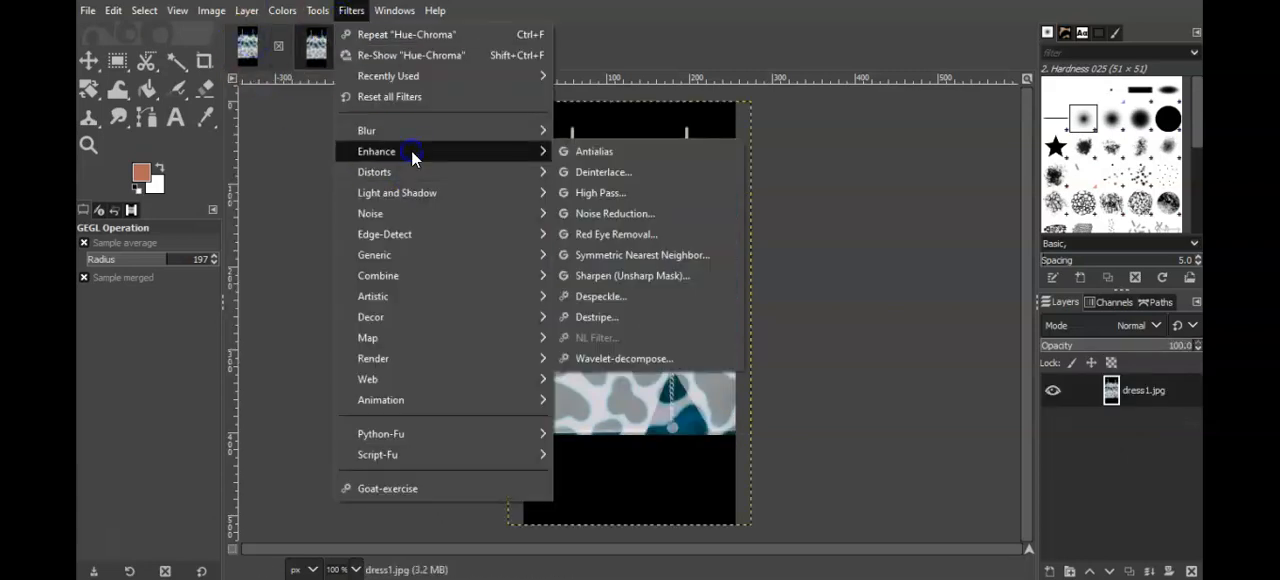
click(603, 276)
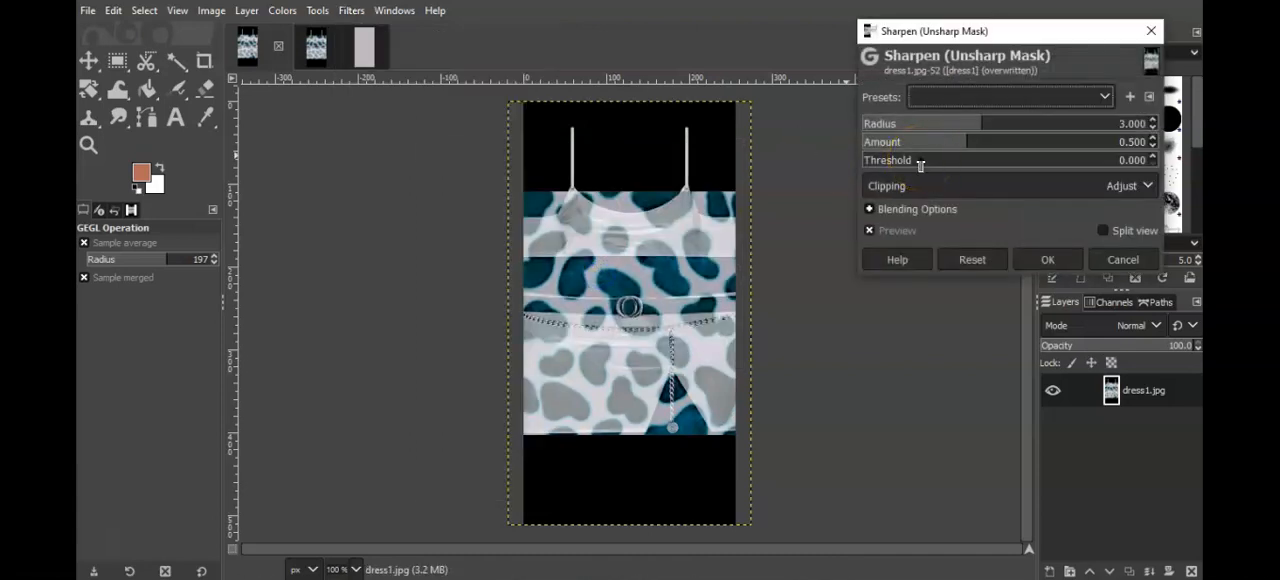
click(1046, 260)
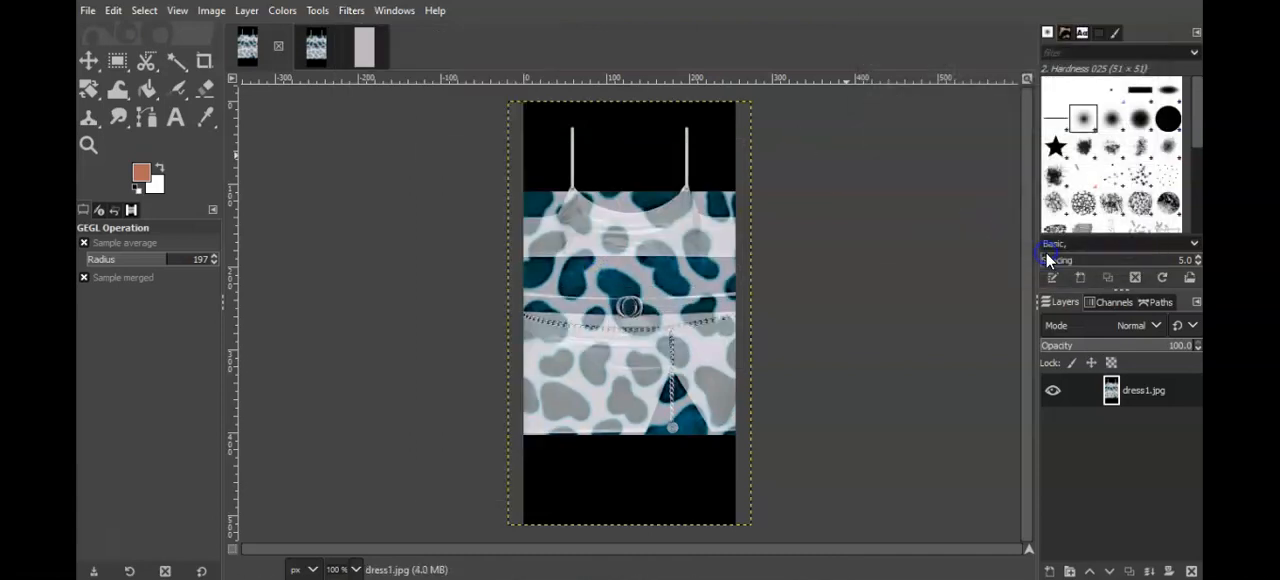
click(318, 58)
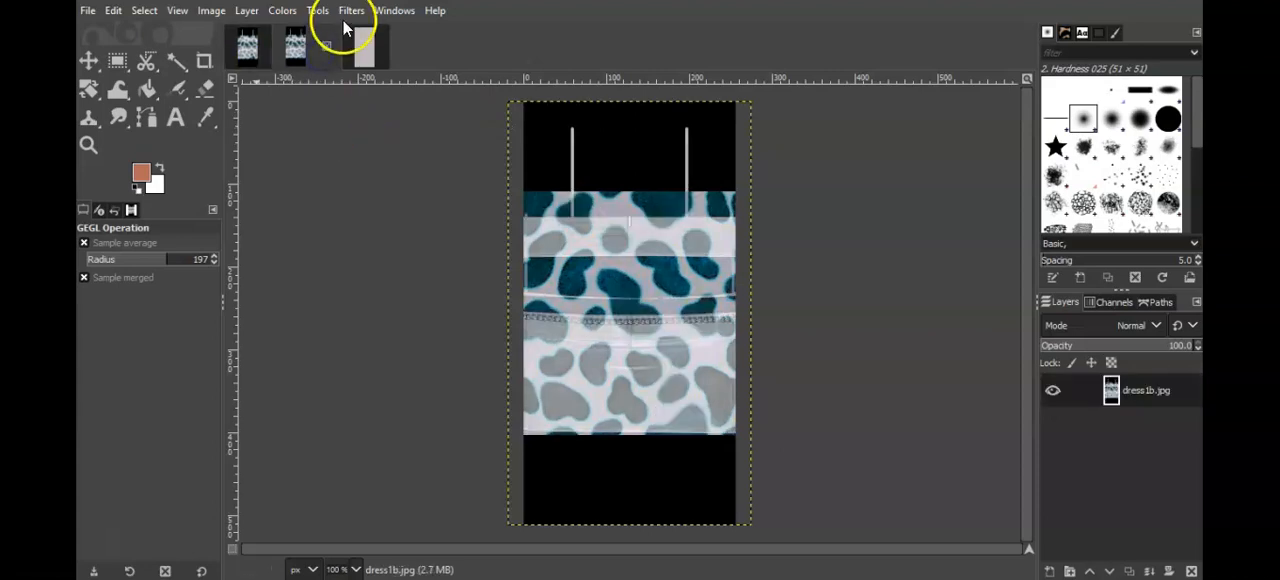
click(351, 10)
click(360, 33)
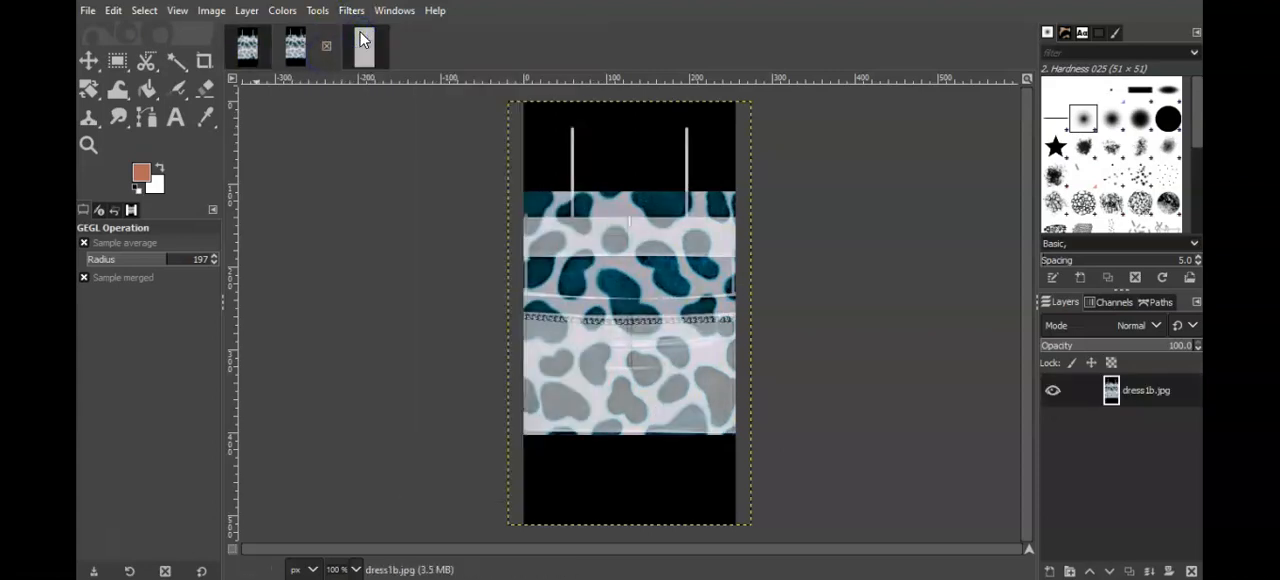
Step: Overwrite the original dress1b.jpg and dress1.jpg files with the edited teal-spotted images
click(87, 10)
click(183, 268)
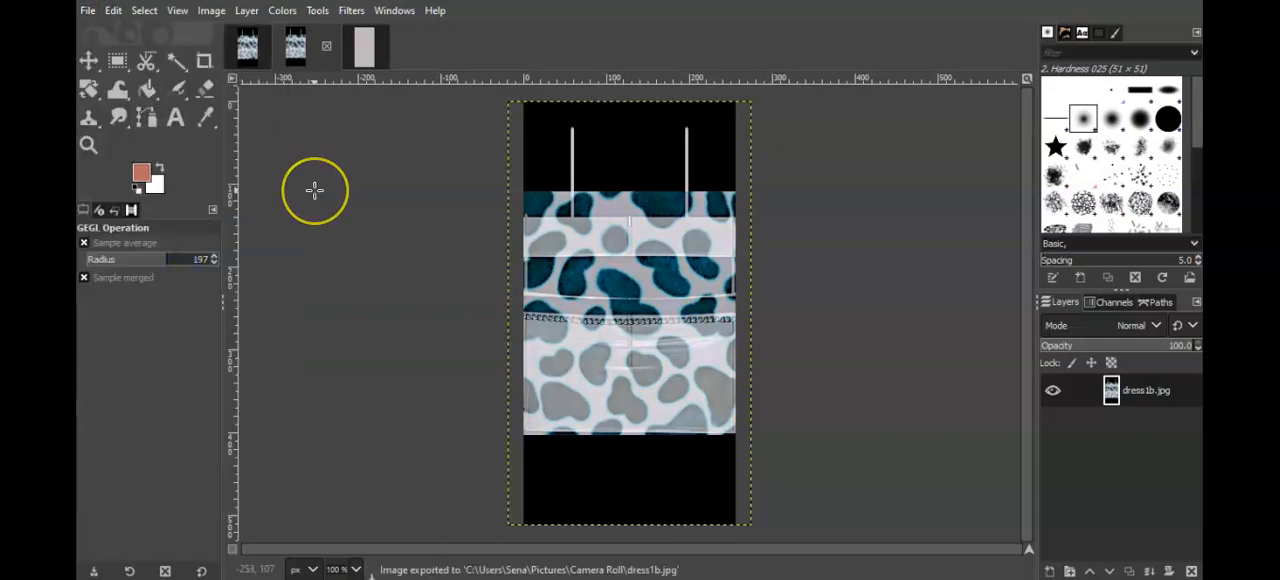
click(248, 46)
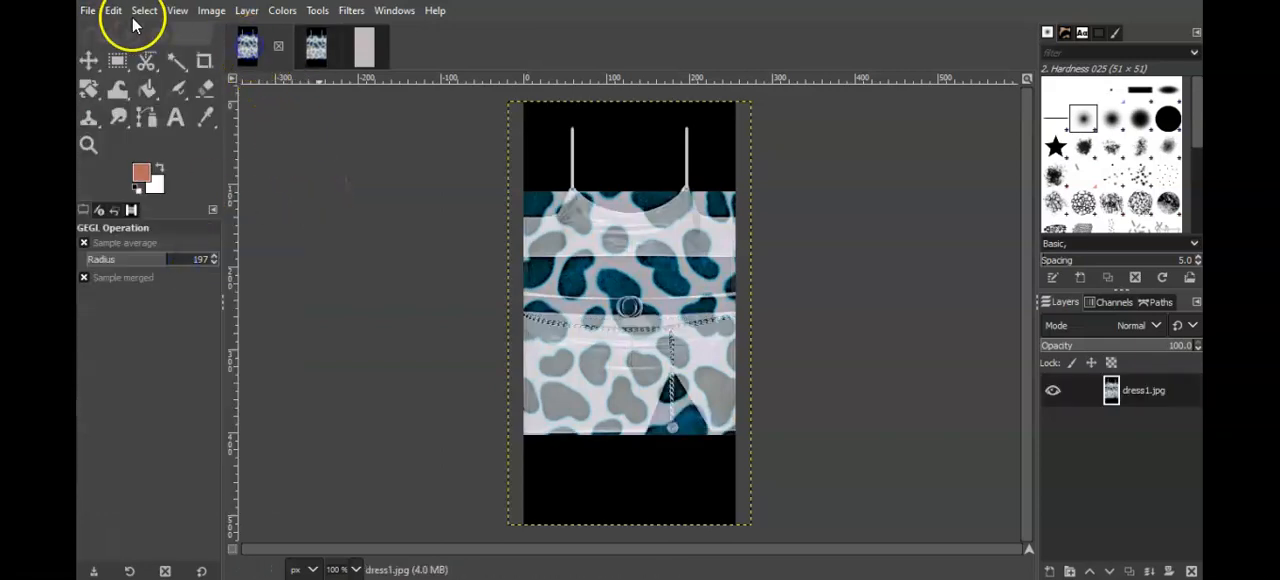
click(97, 17)
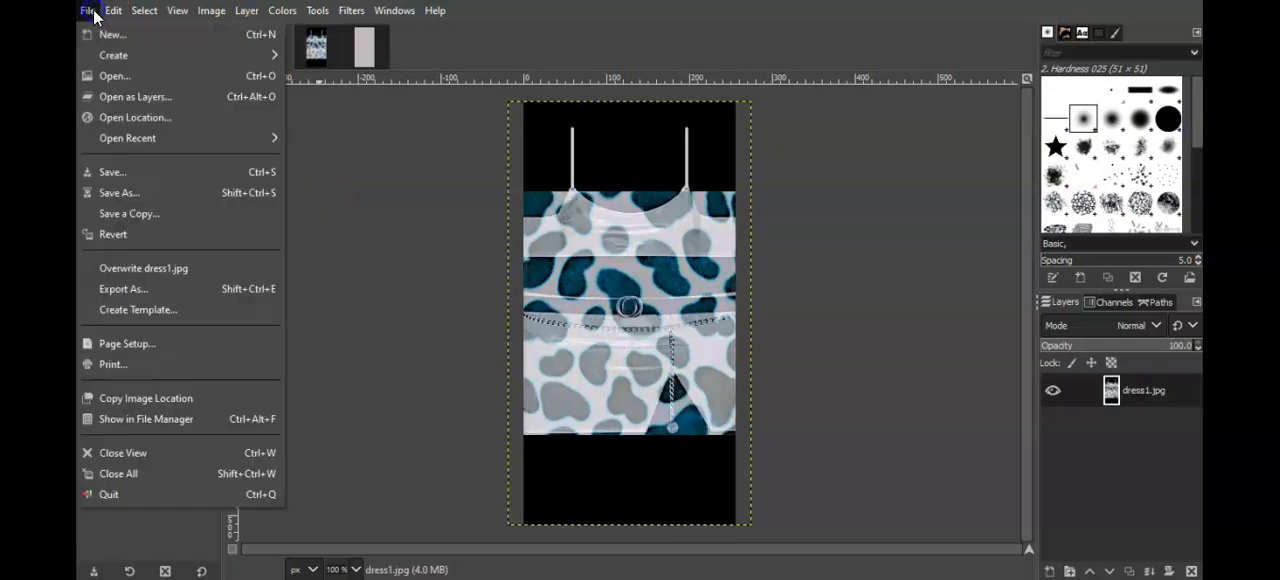
click(170, 264)
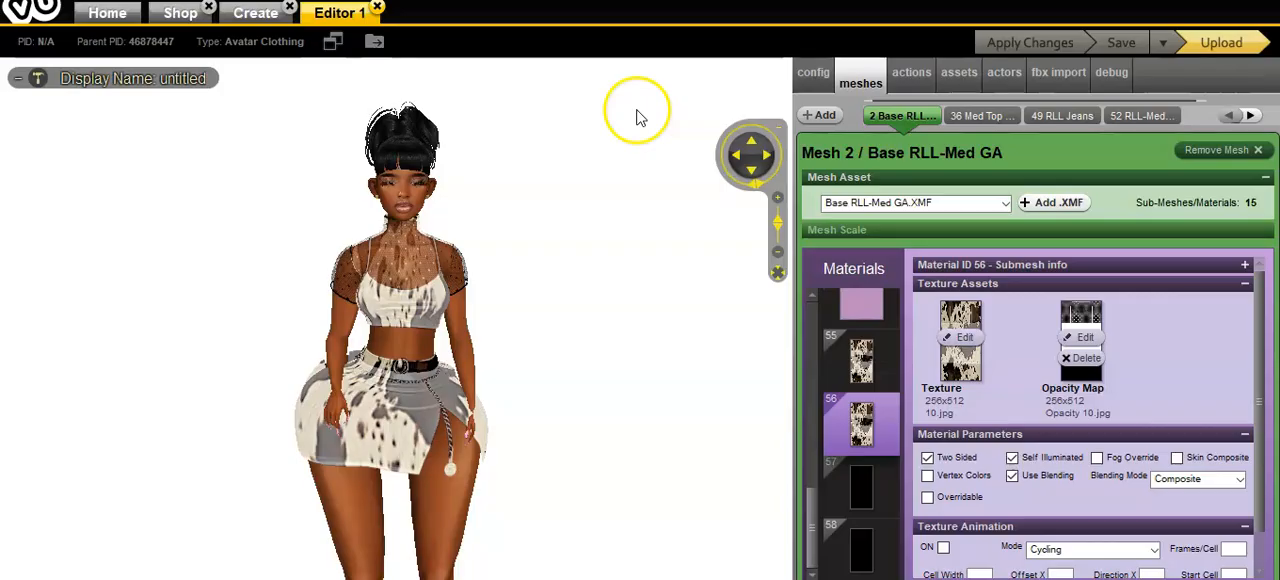
Step: Switch to the IMVU editor and replace material 55's texture with dress1 and material 56's texture with dress1b
click(860, 358)
click(966, 342)
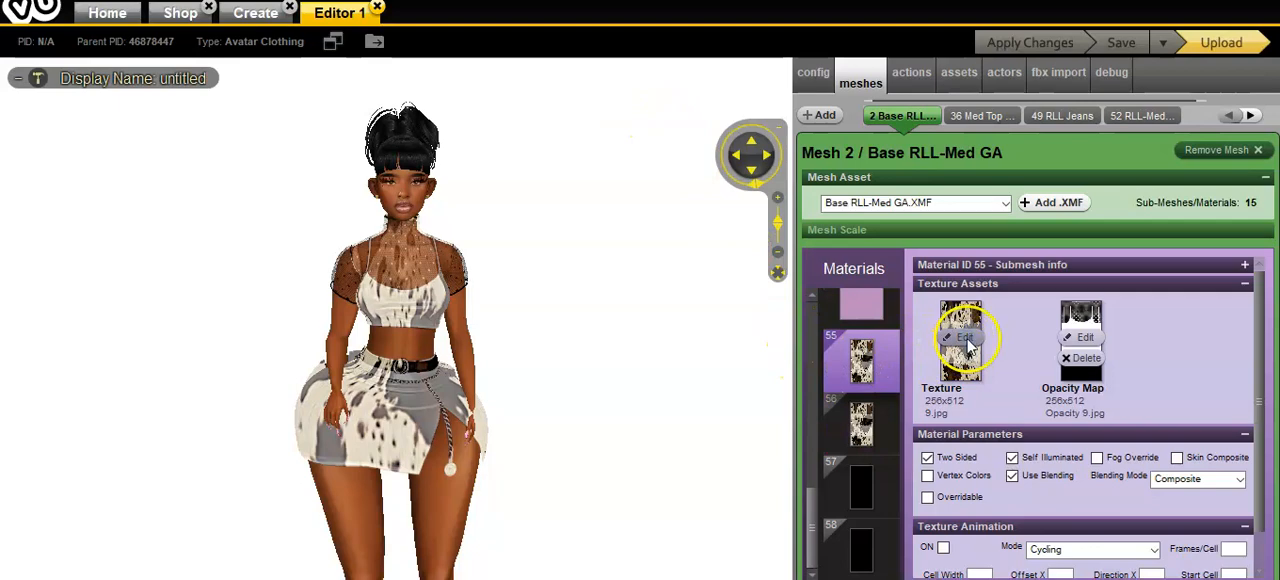
drag(580, 86, 583, 123)
double_click(229, 172)
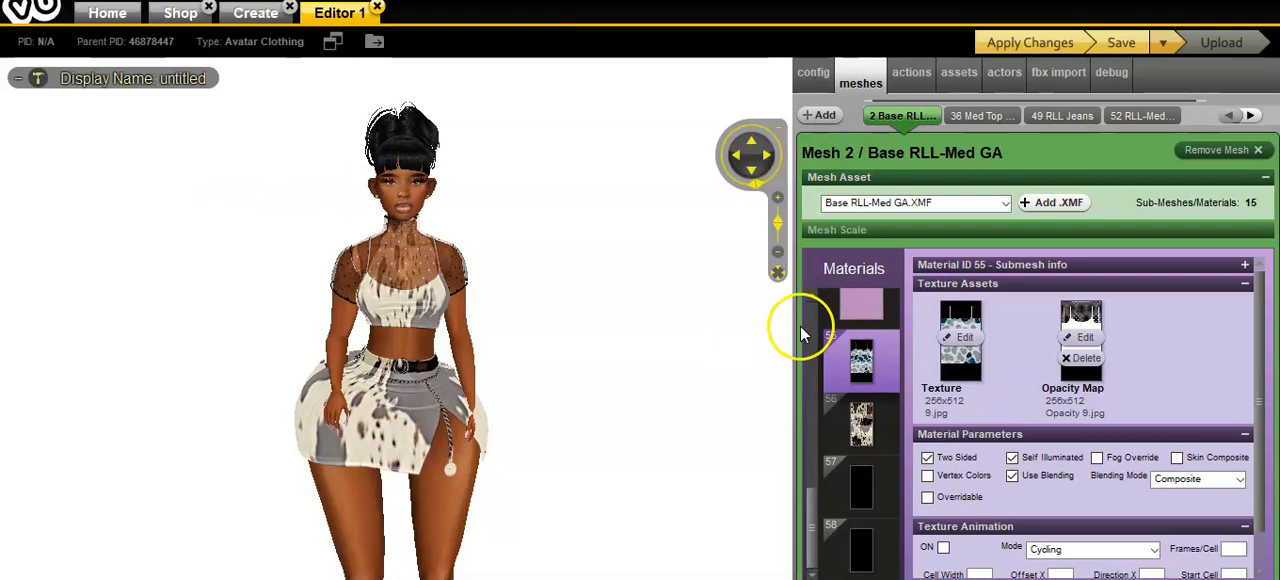
click(861, 425)
click(966, 338)
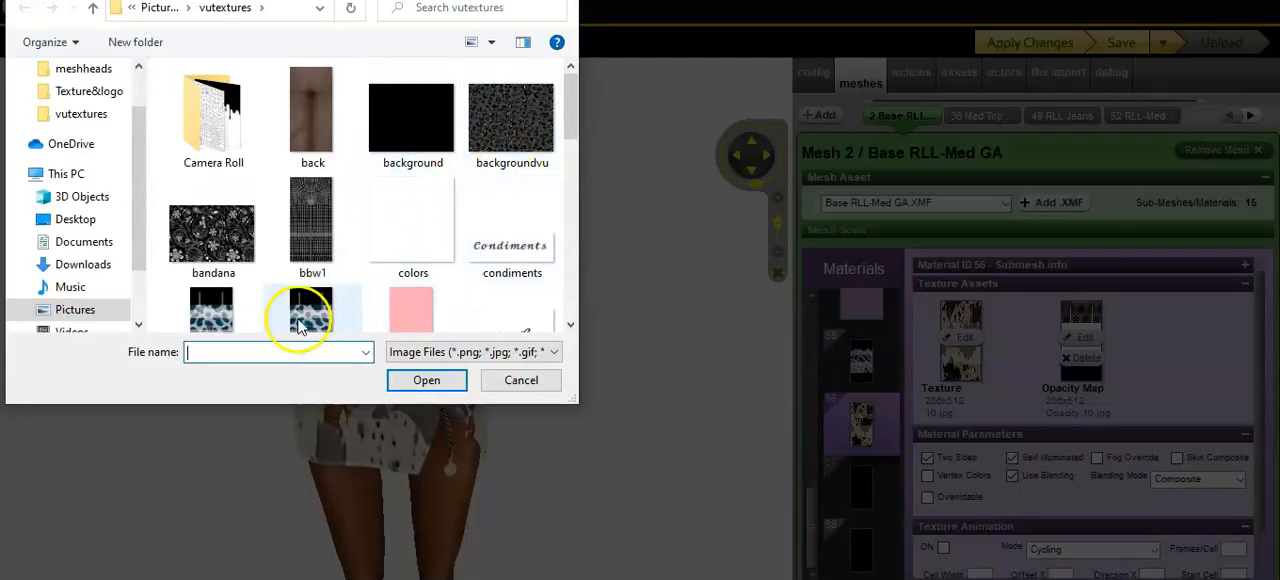
scroll(300, 325, down, 1)
double_click(320, 297)
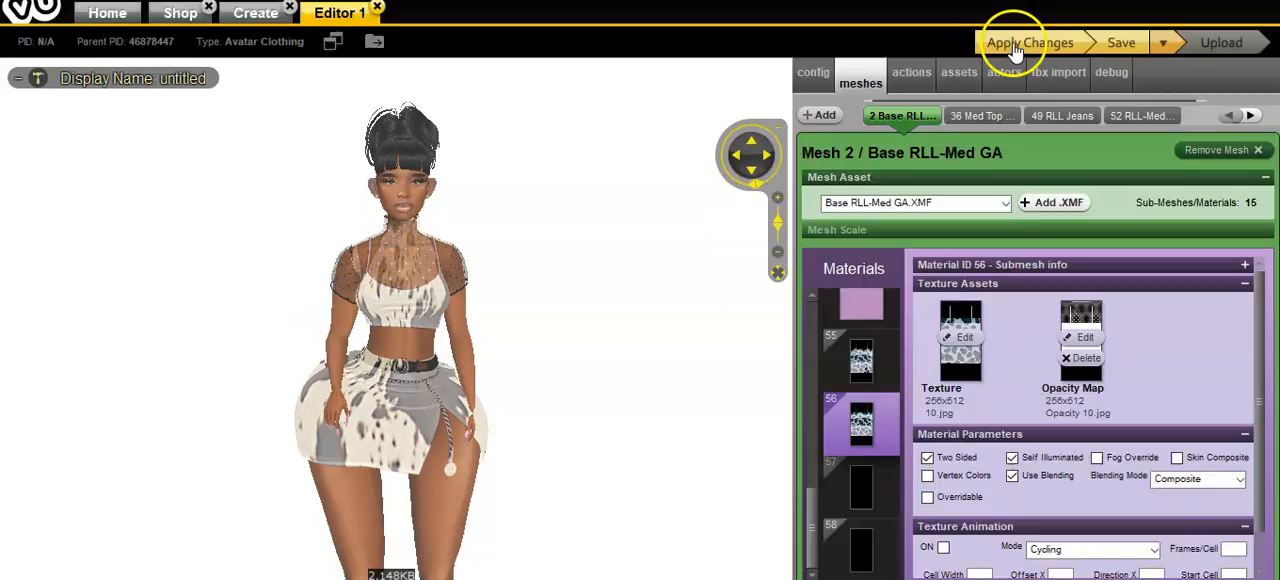
Step: Apply the texture changes to the avatar and inspect the teal-spotted outfit from a slightly different angle
click(1030, 42)
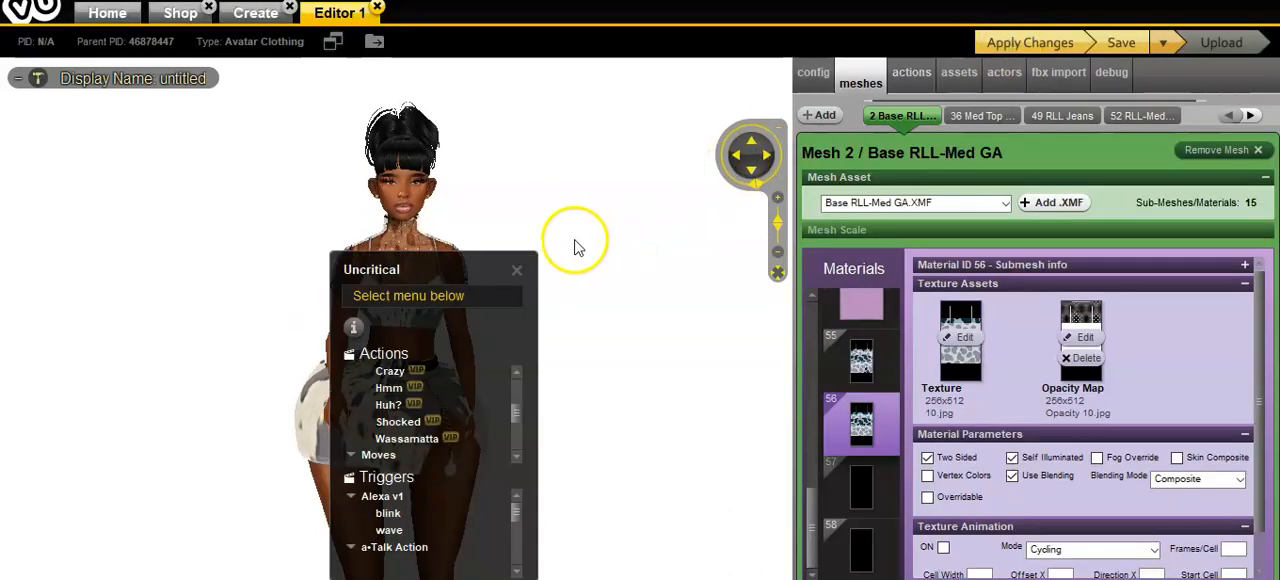
click(516, 269)
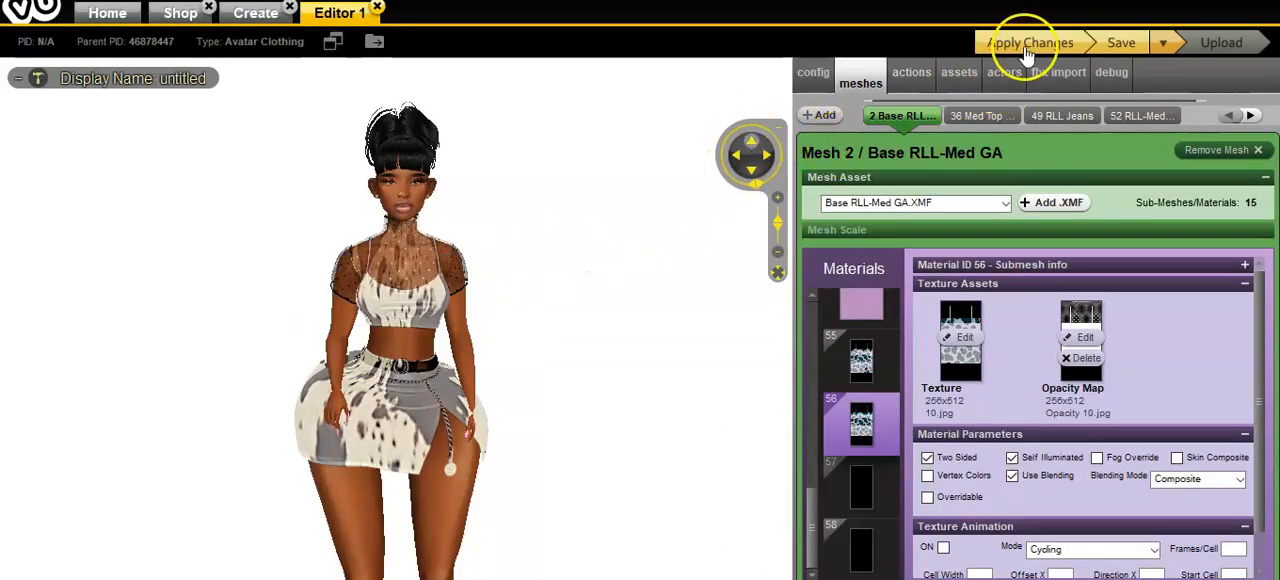
click(1080, 42)
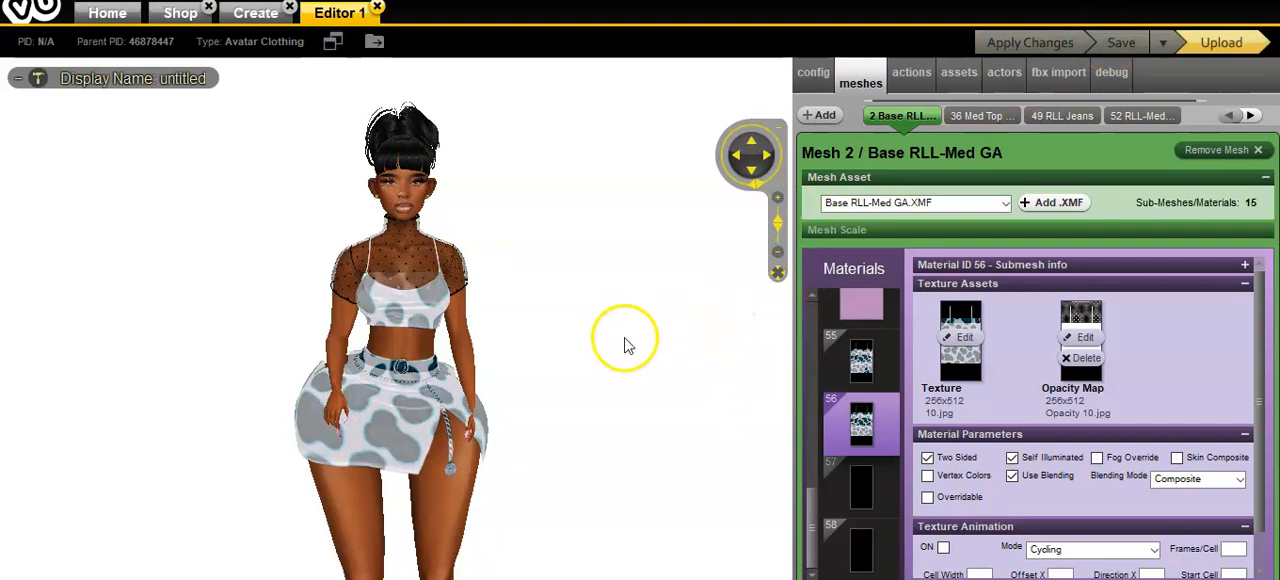
drag(610, 387, 690, 376)
scroll(690, 380, down, 3)
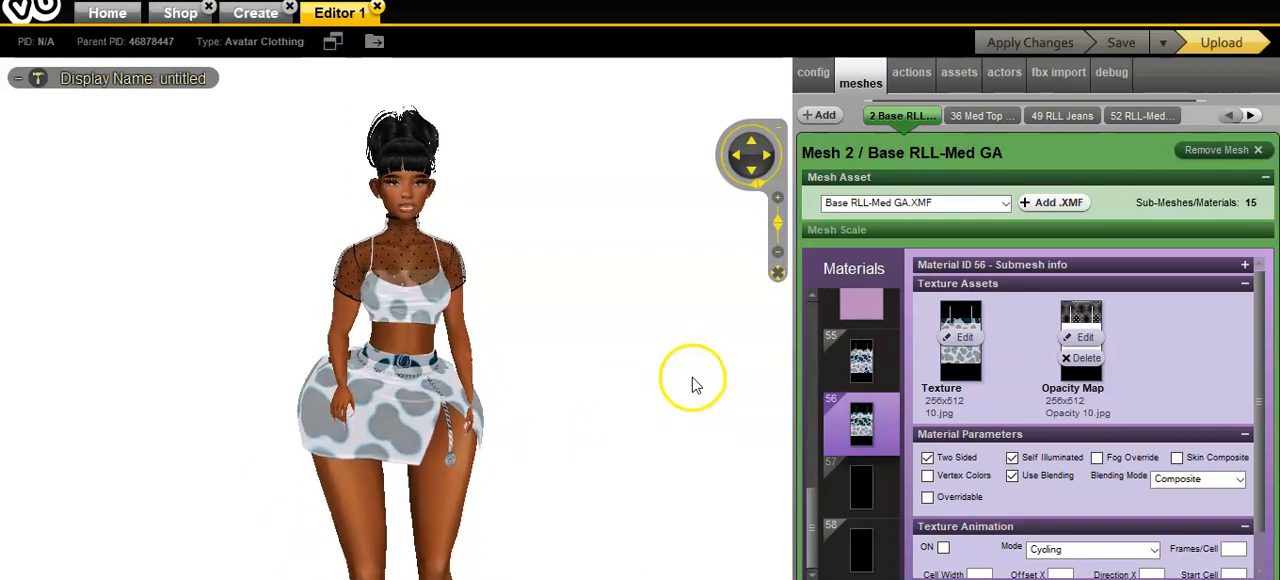
scroll(690, 385, up, 2)
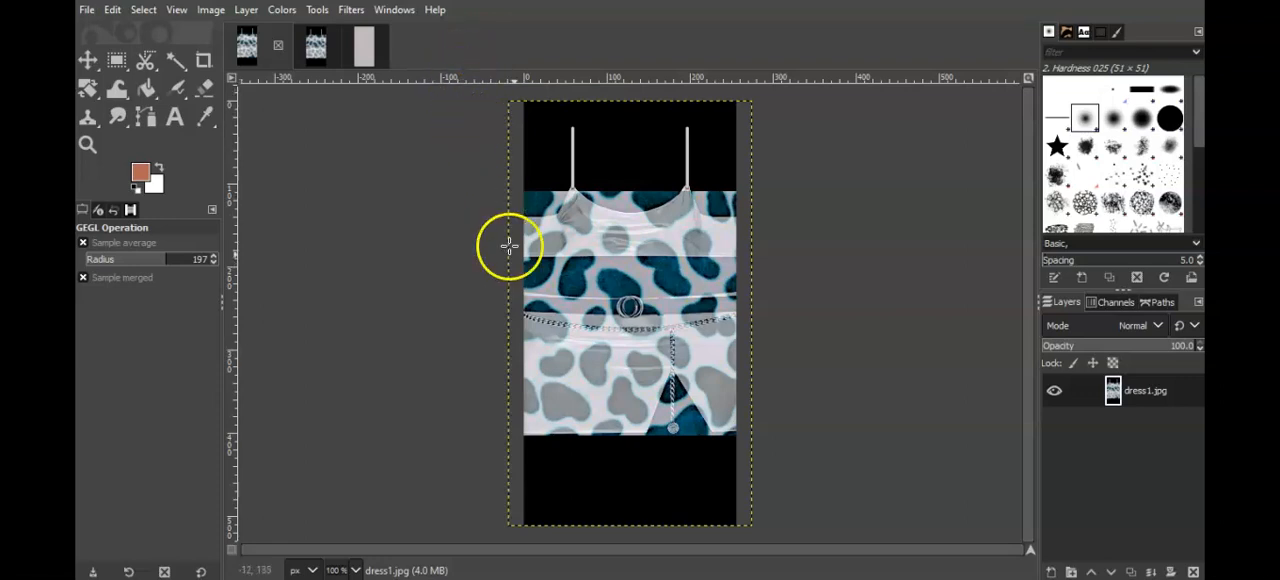
Step: Switch to GIMP and sample the dark teal (005060) from a spot in dress1.jpg as the Bucket Fill foreground color
click(206, 118)
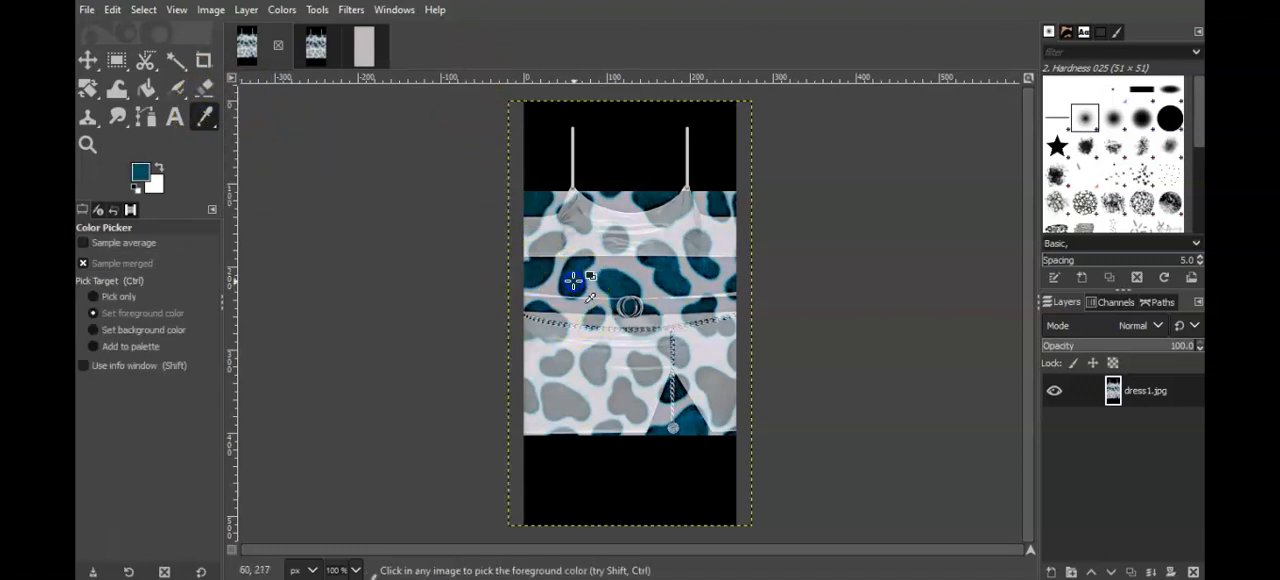
click(410, 141)
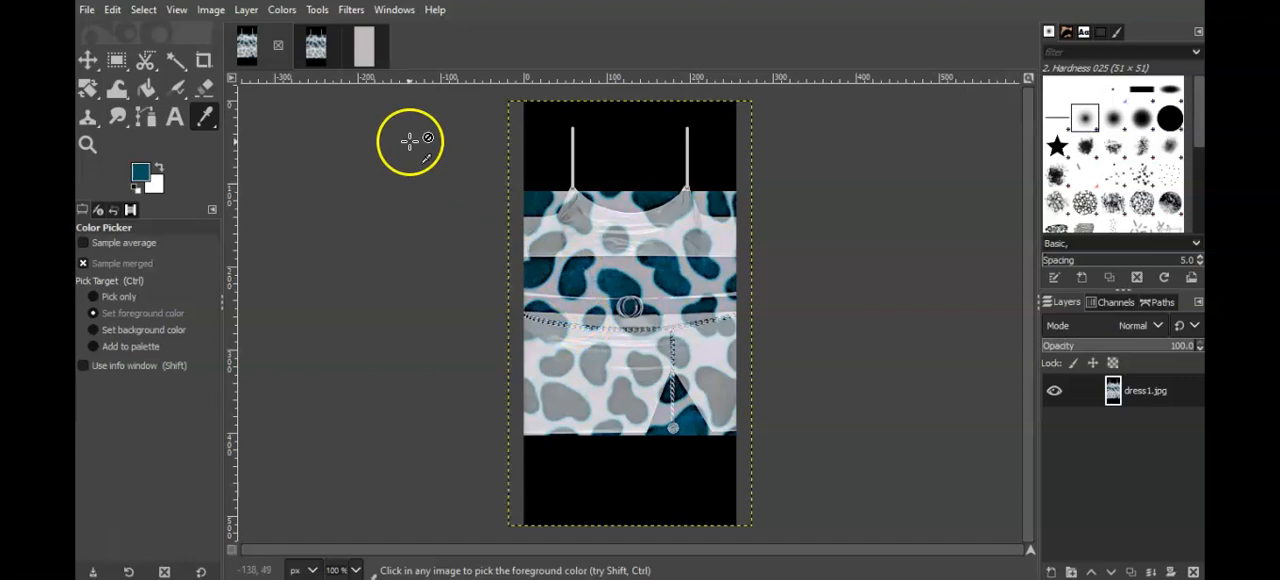
click(147, 89)
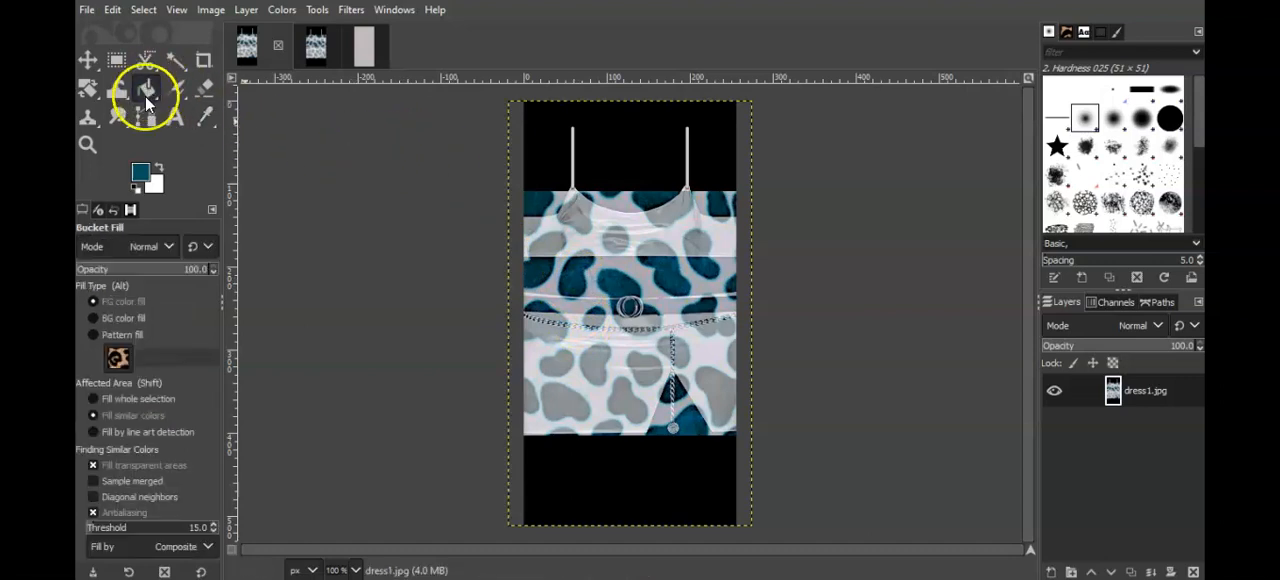
click(145, 175)
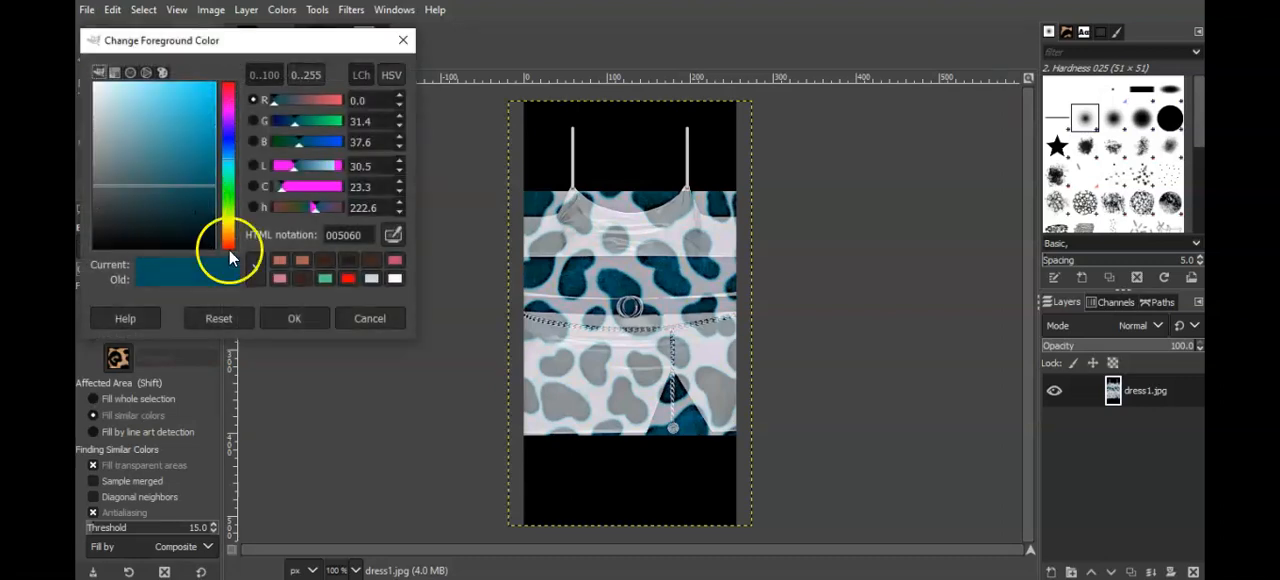
click(282, 318)
click(320, 196)
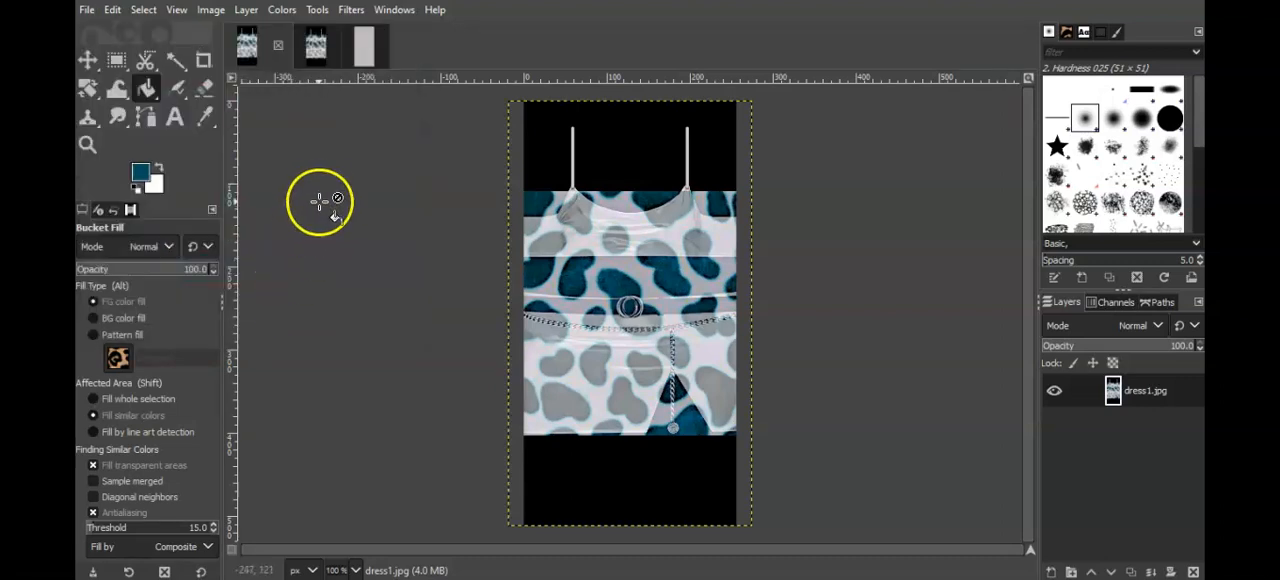
Step: Fill the whole dress1bs.jpg image with the sampled teal and overwrite its original file
click(363, 53)
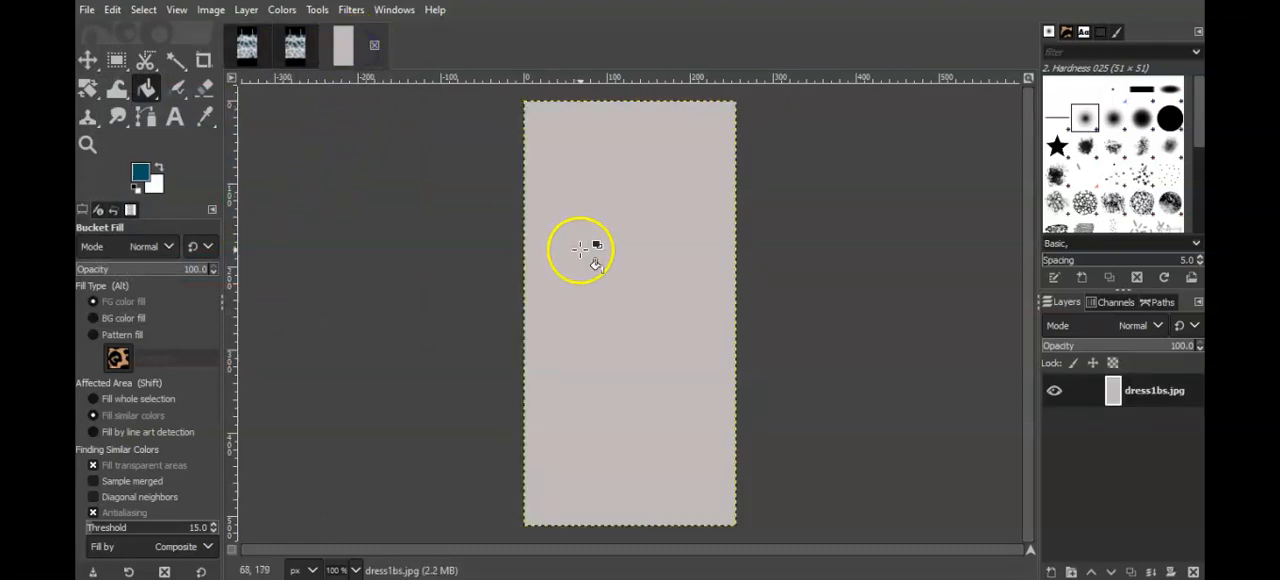
click(580, 250)
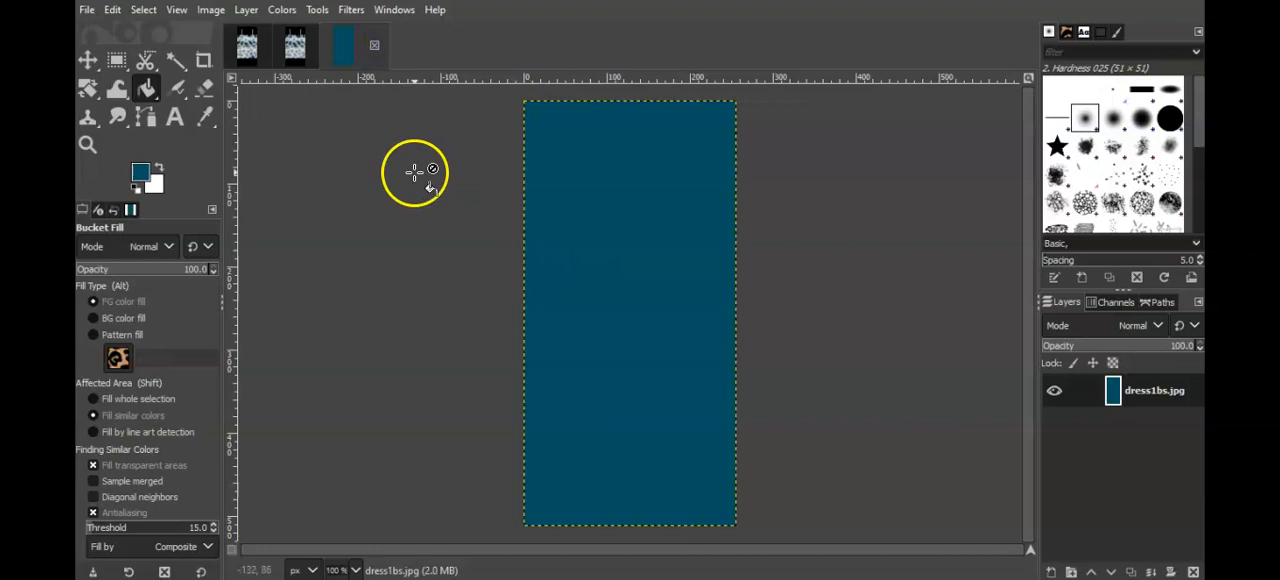
click(88, 12)
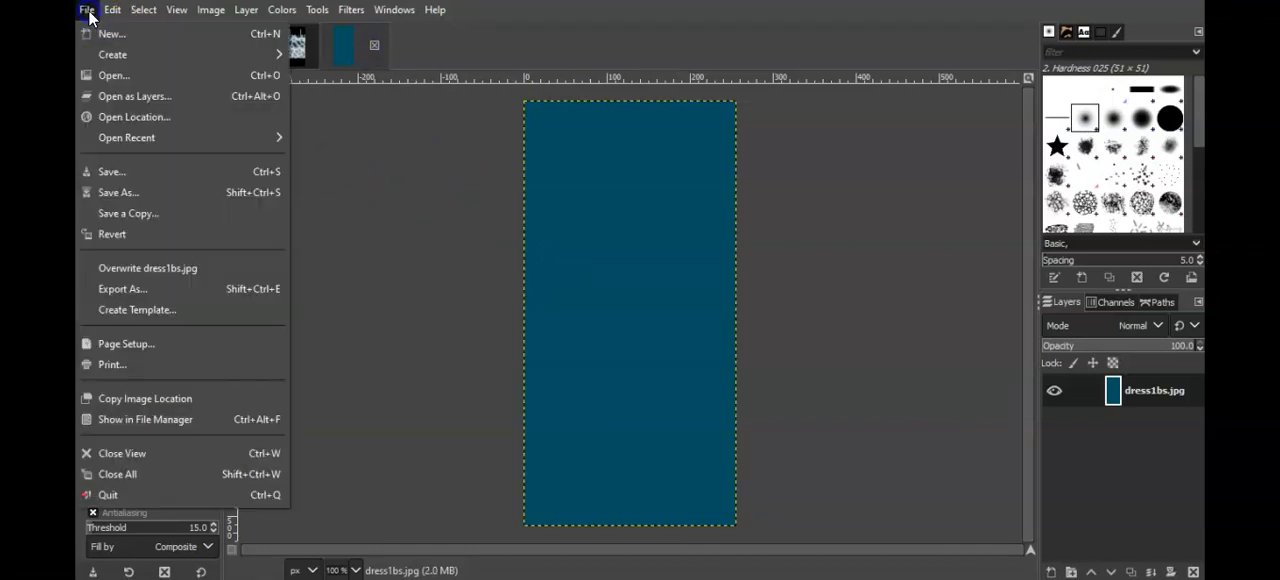
click(181, 264)
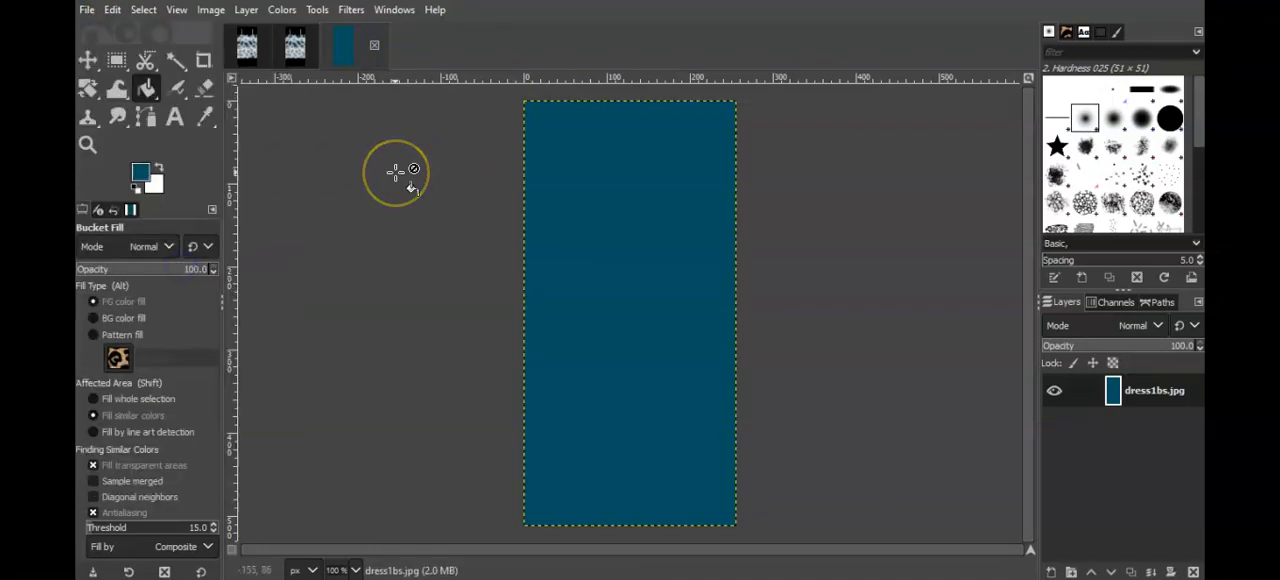
Step: Switch to the IMVU editor and replace material 57's texture with the solid teal dress1bs image
click(624, 496)
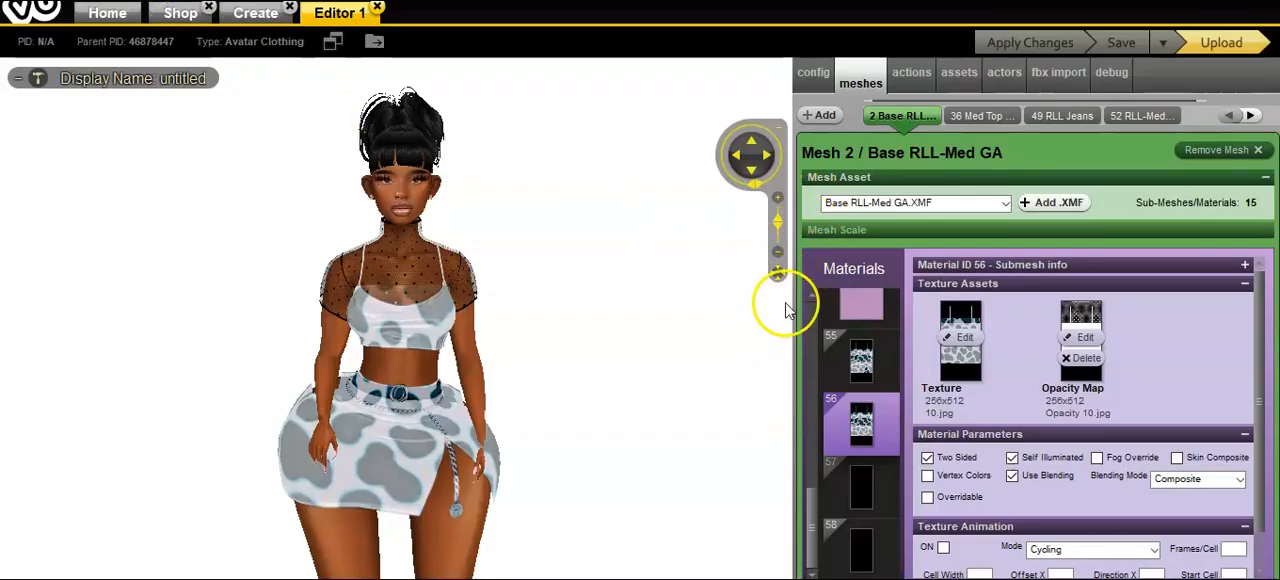
click(858, 490)
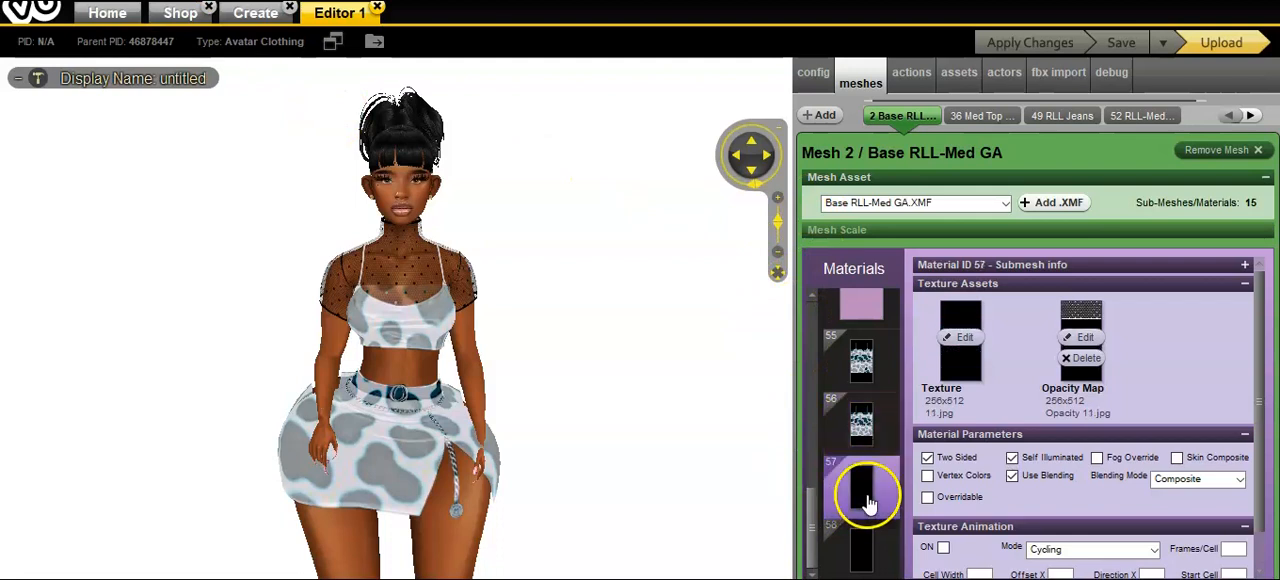
click(965, 336)
drag(571, 108, 573, 127)
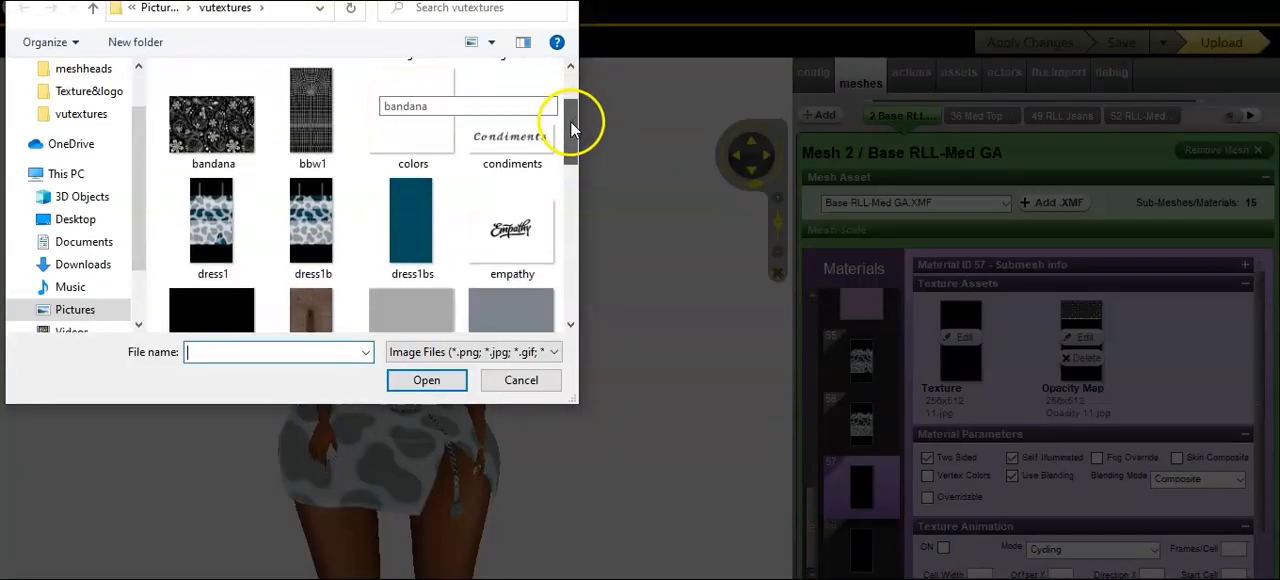
double_click(399, 223)
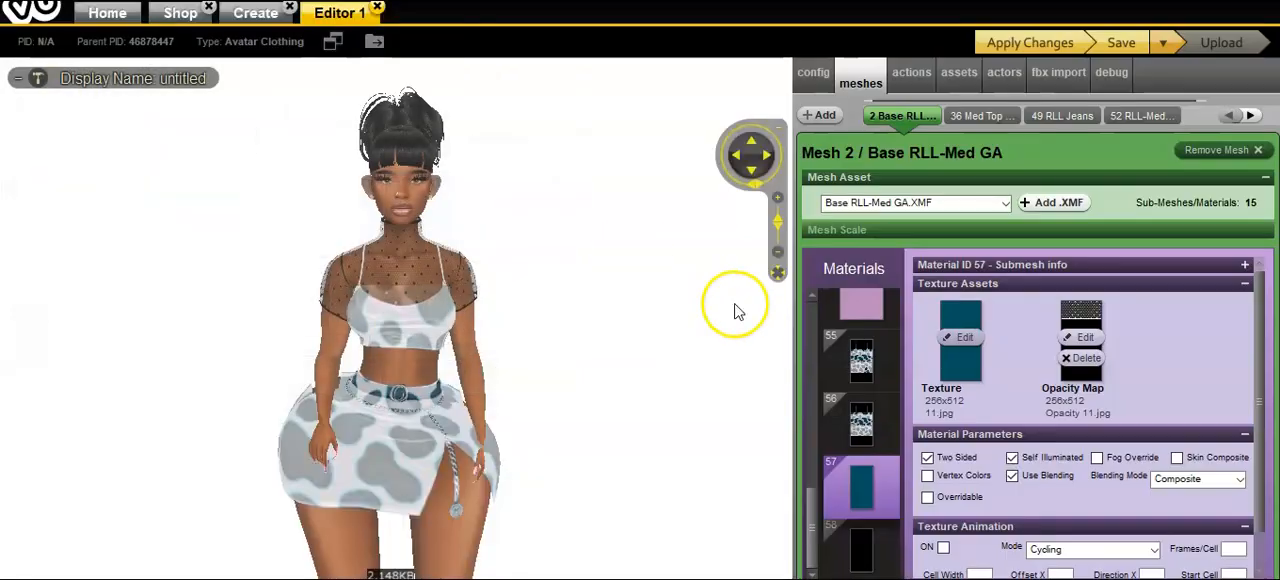
click(595, 257)
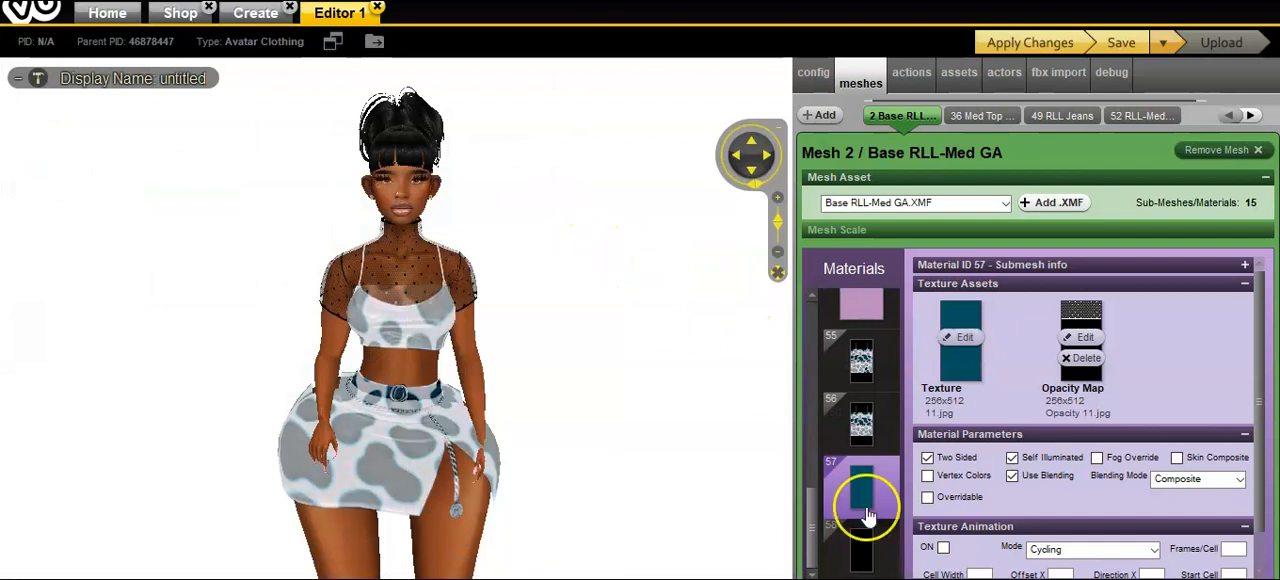
Step: Replace material 58's texture with dress1bs and apply the changes to the avatar
click(858, 543)
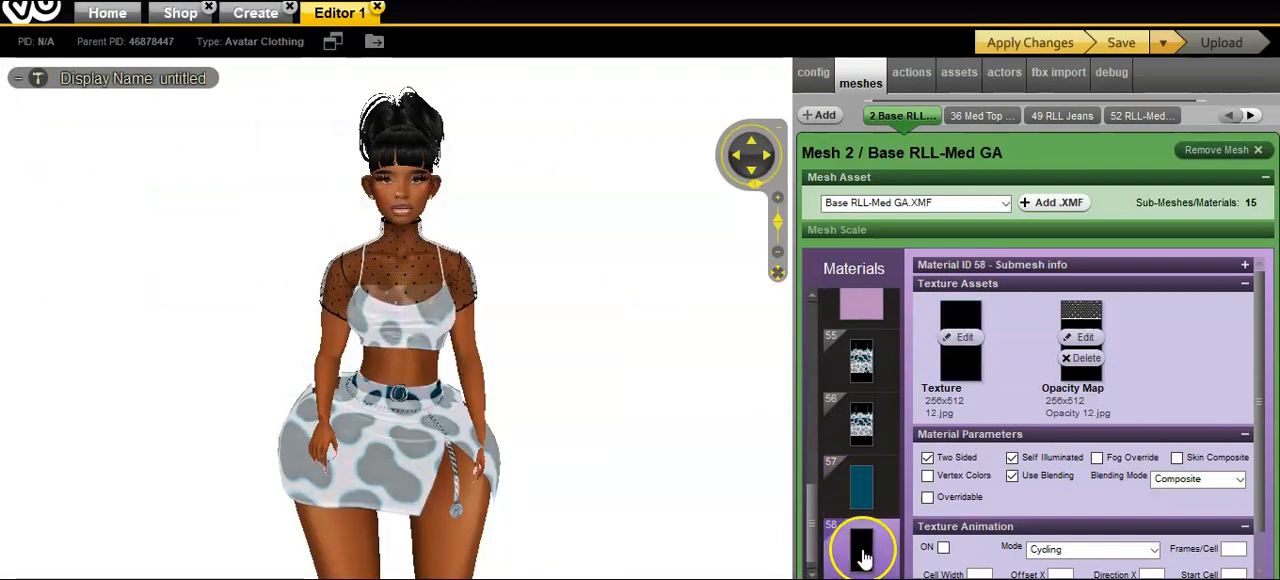
click(959, 338)
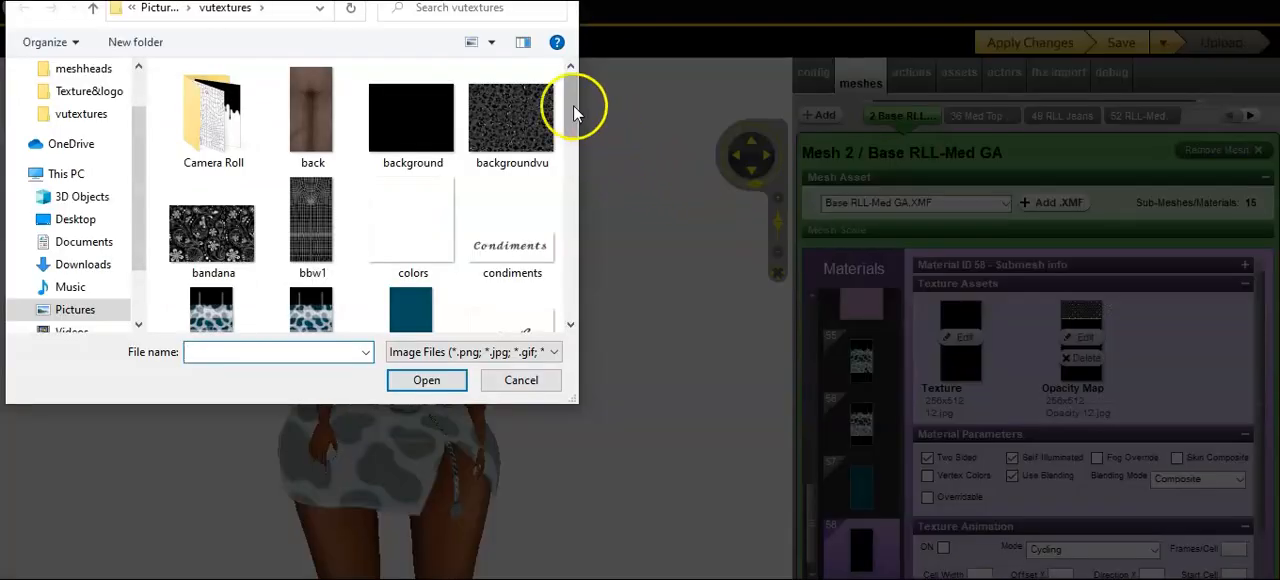
double_click(408, 300)
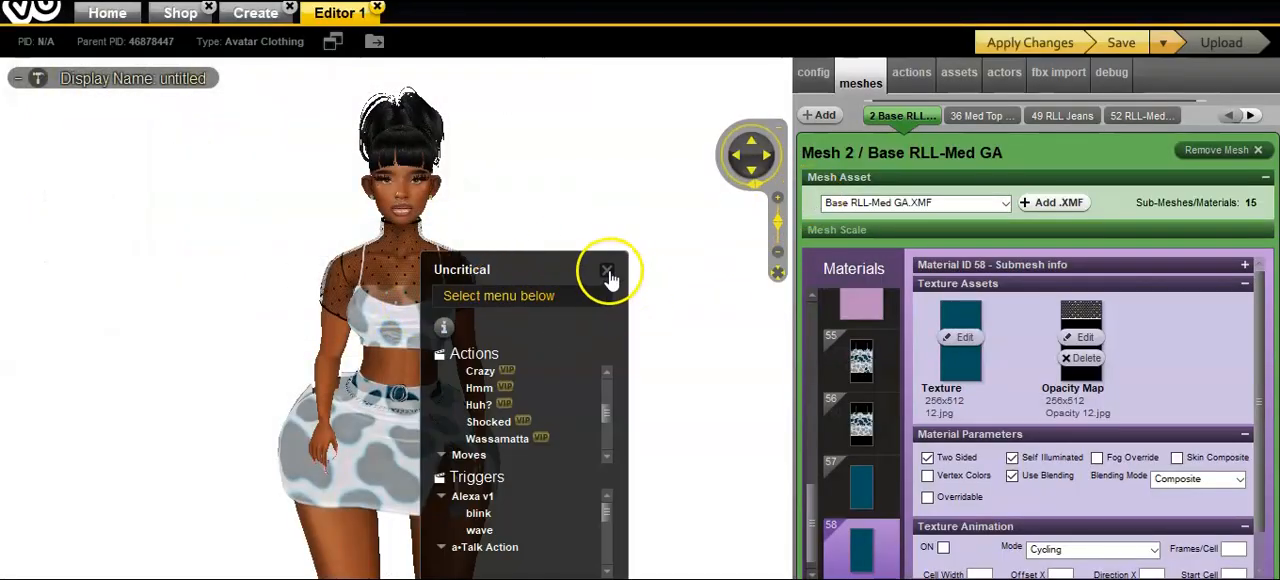
click(607, 273)
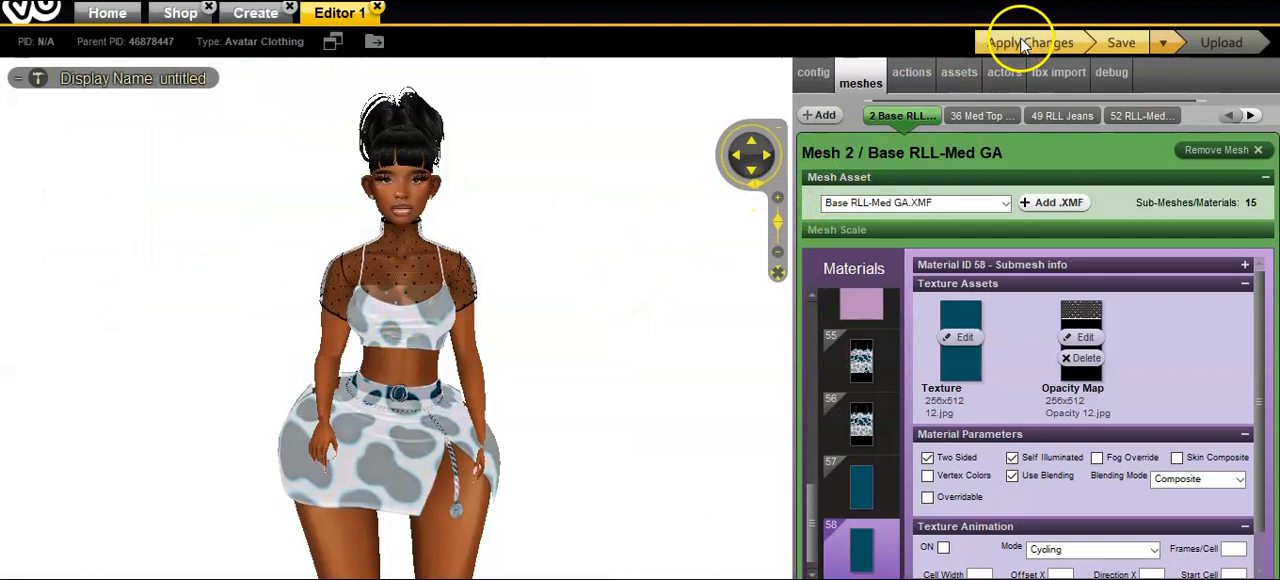
click(1095, 39)
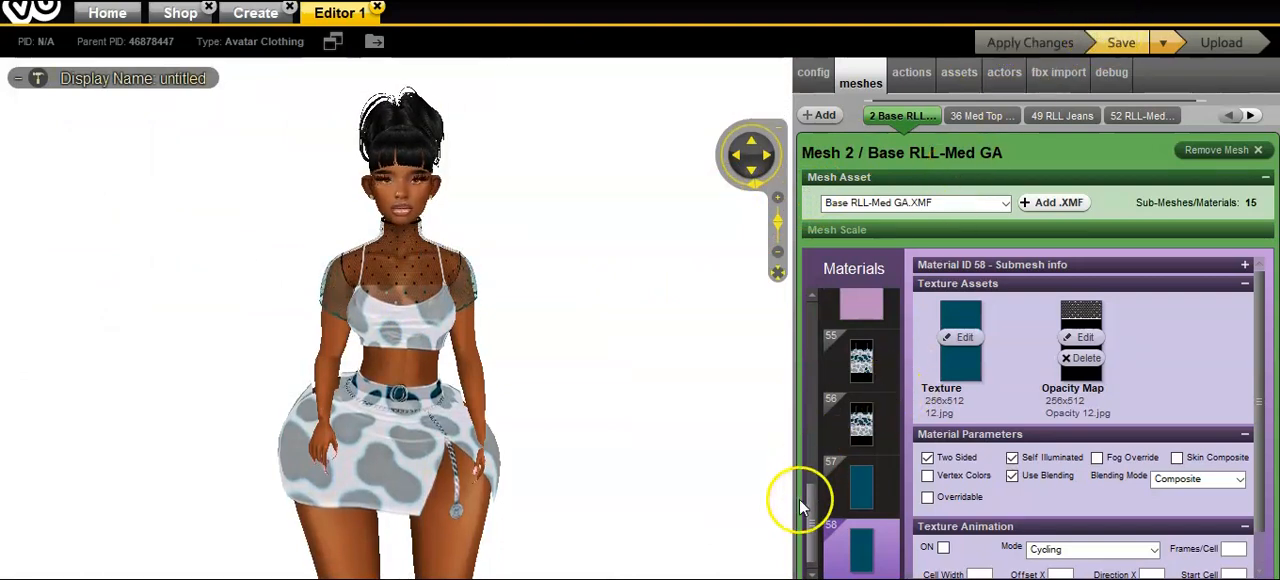
Step: Try dress1bs as the texture of material 00 and apply the change to the avatar
drag(811, 500, 814, 303)
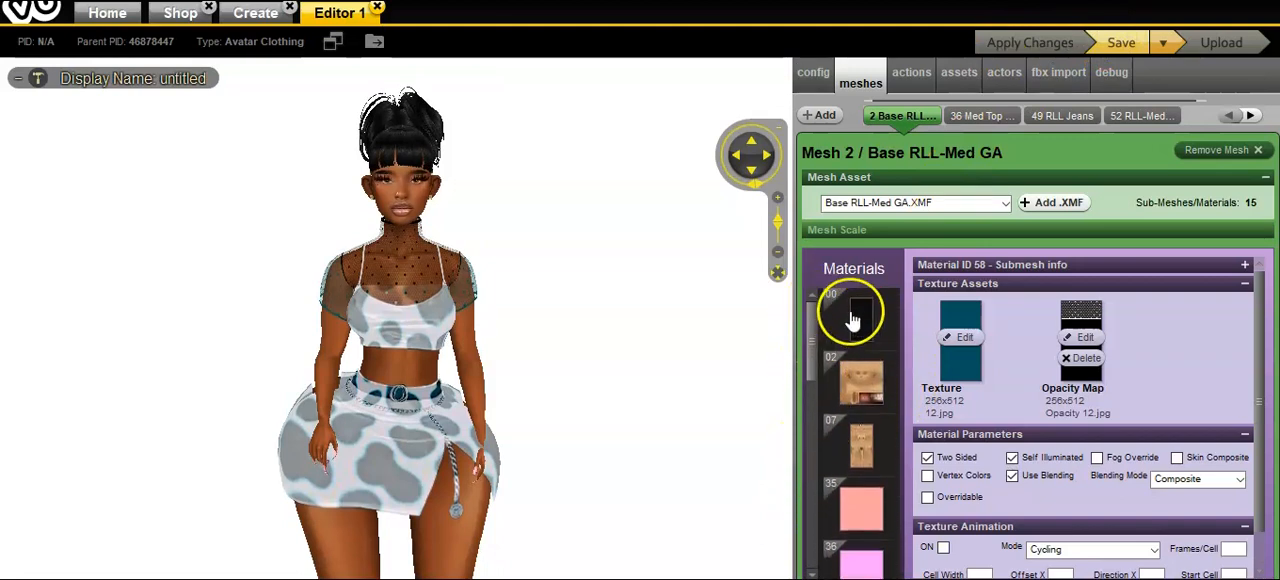
click(853, 320)
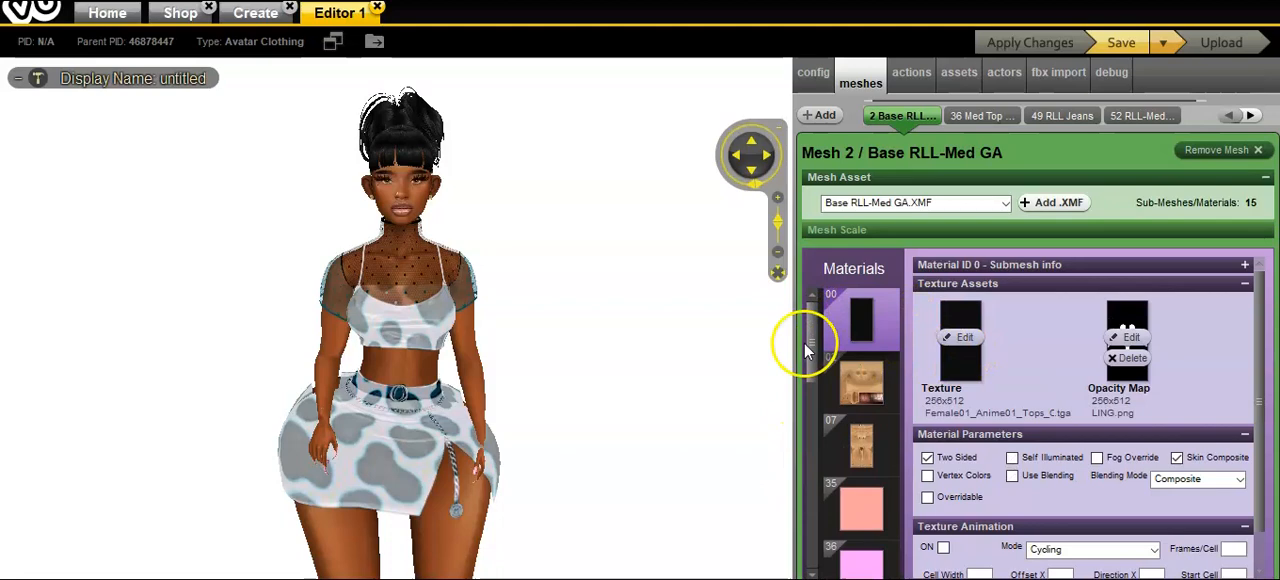
scroll(607, 391, up, 2)
mouse_move(607, 391)
mouse_down()
mouse_move(723, 380)
mouse_move(605, 389)
mouse_move(451, 289)
mouse_move(677, 400)
mouse_move(629, 394)
mouse_up()
drag(812, 364, 826, 337)
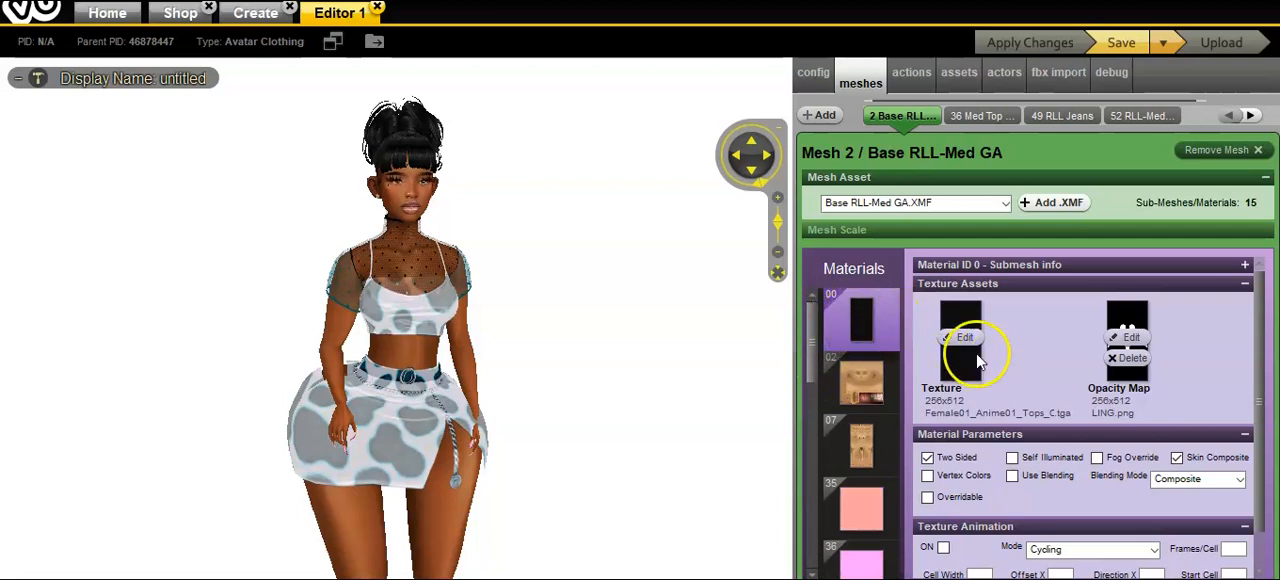
click(966, 337)
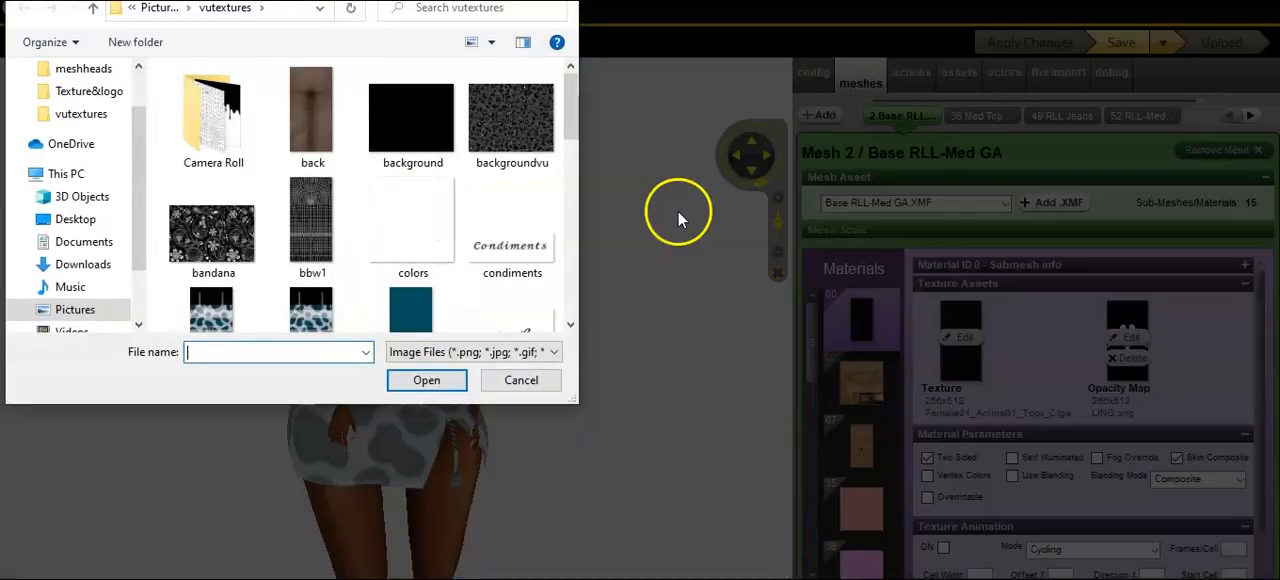
double_click(417, 315)
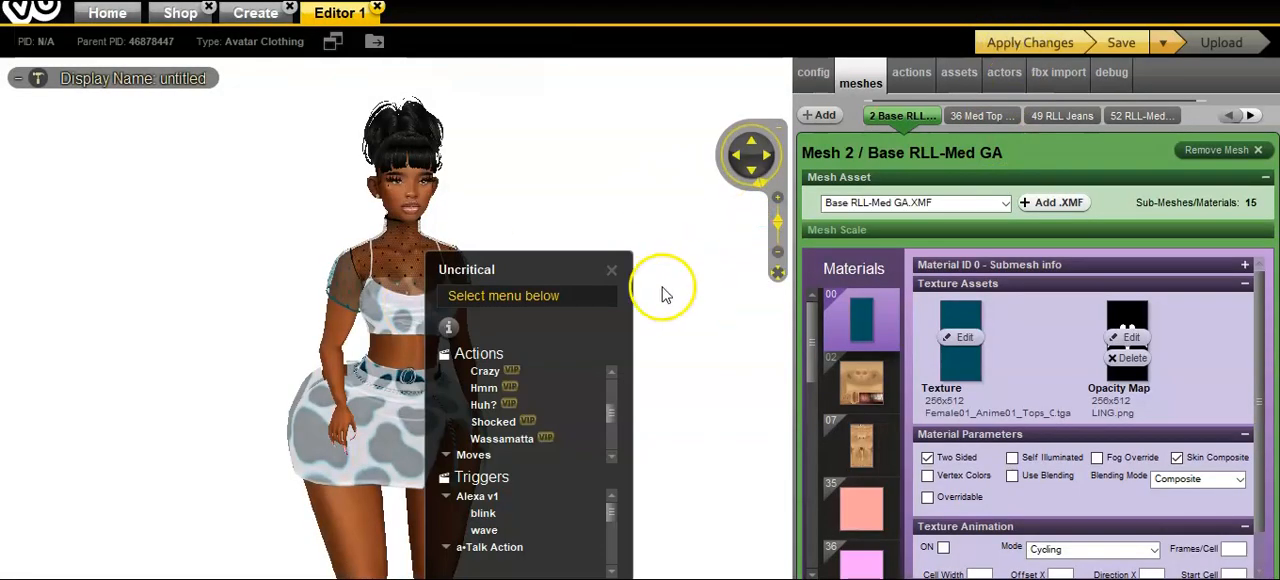
click(615, 271)
drag(814, 366, 822, 295)
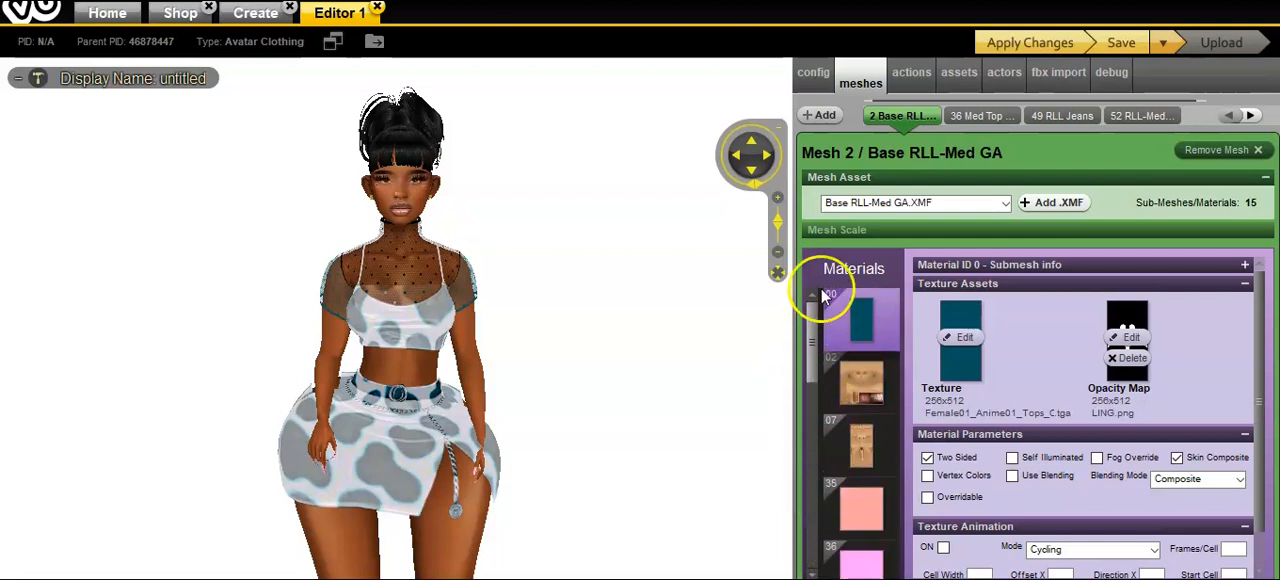
click(1038, 43)
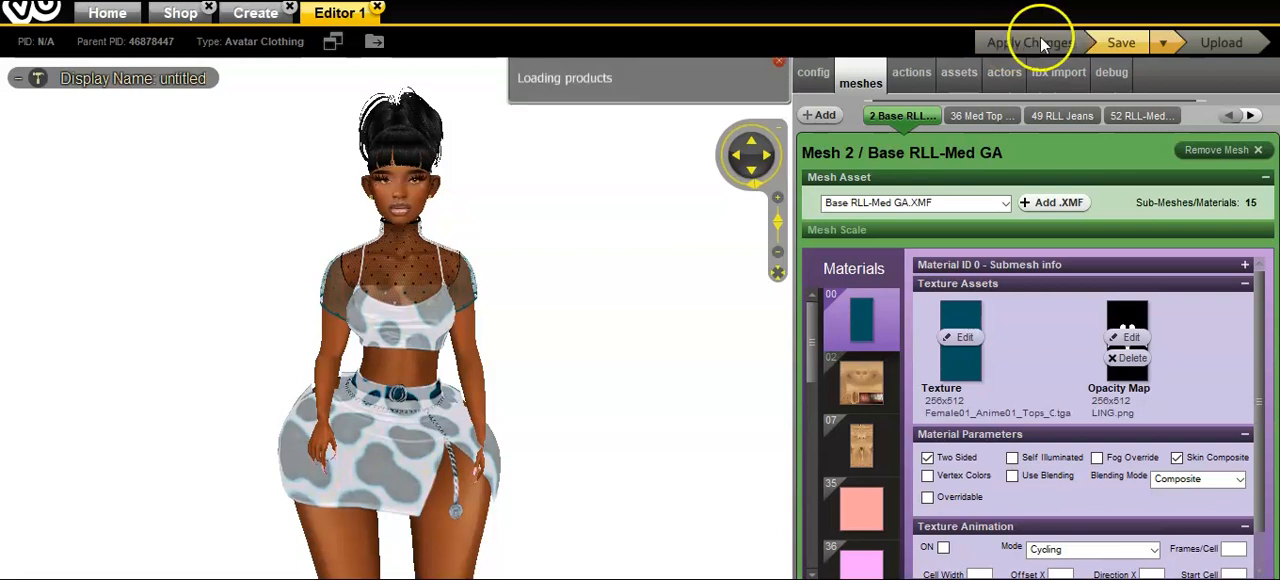
Step: Replace material 00's texture with the black background image, save the product and check the avatar from a different view
click(964, 338)
click(420, 125)
double_click(424, 136)
click(903, 166)
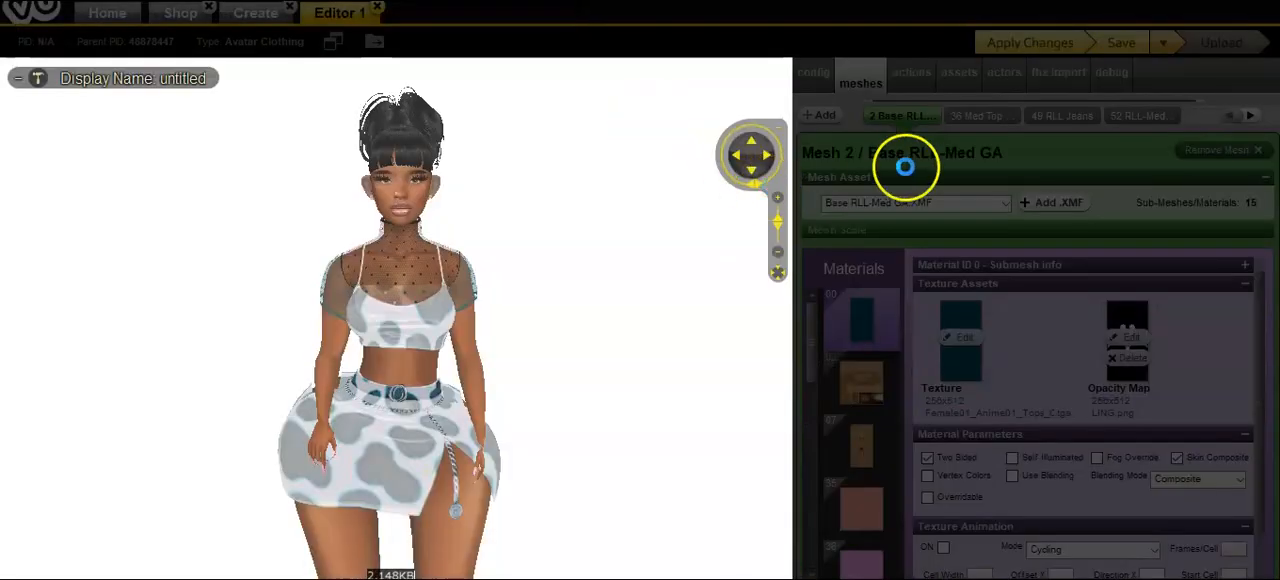
click(620, 157)
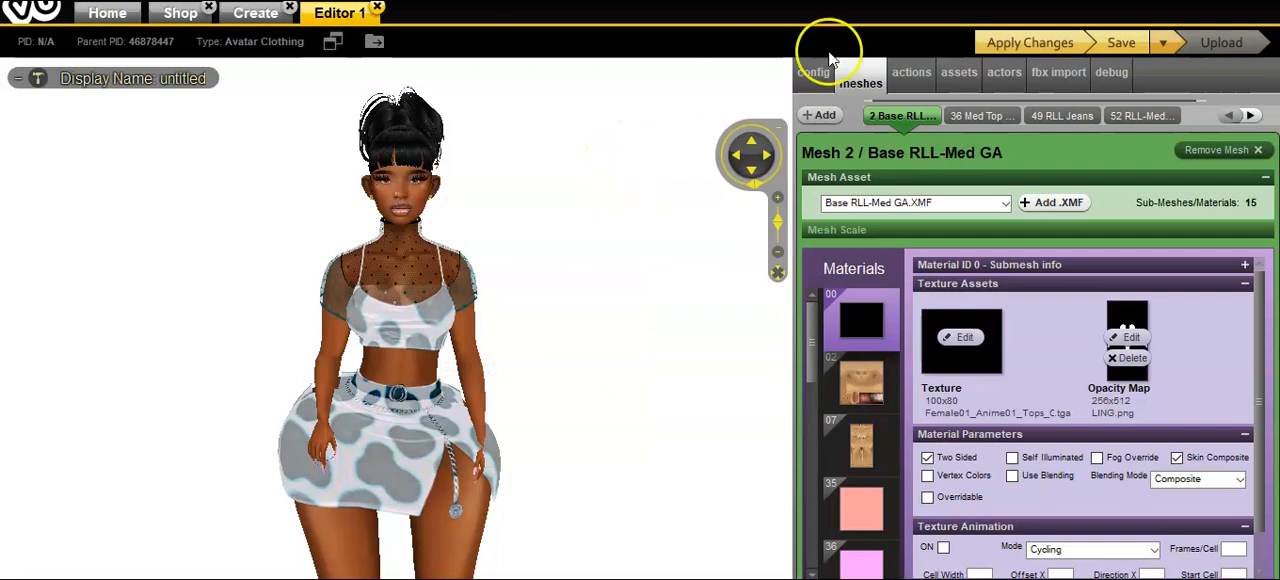
click(1110, 43)
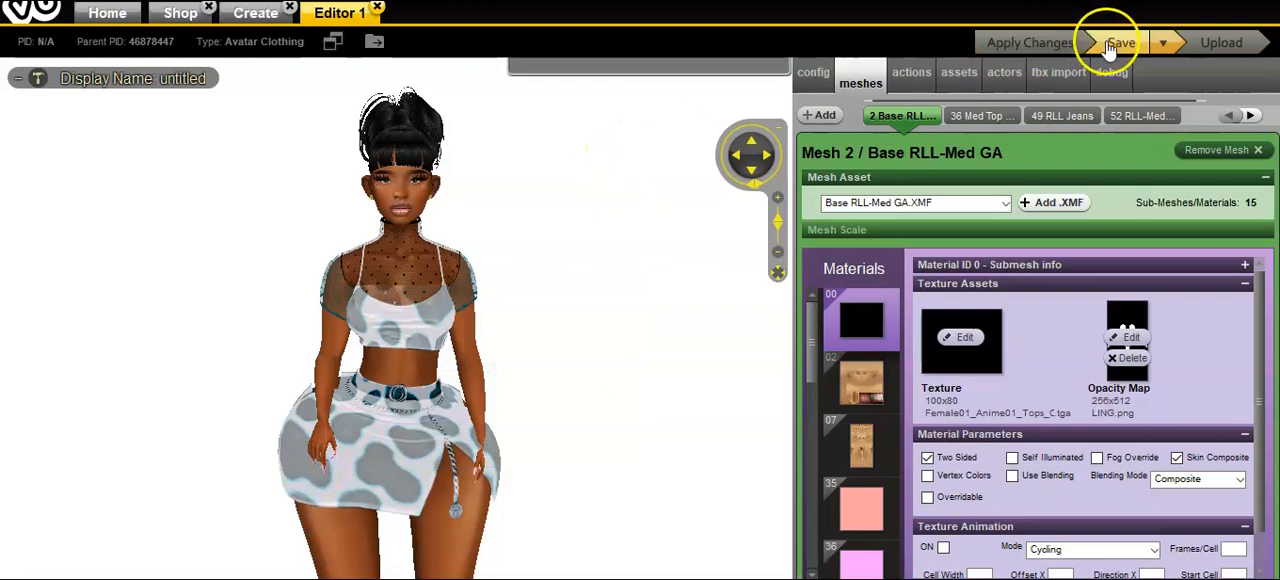
click(753, 170)
click(752, 146)
drag(640, 340, 716, 358)
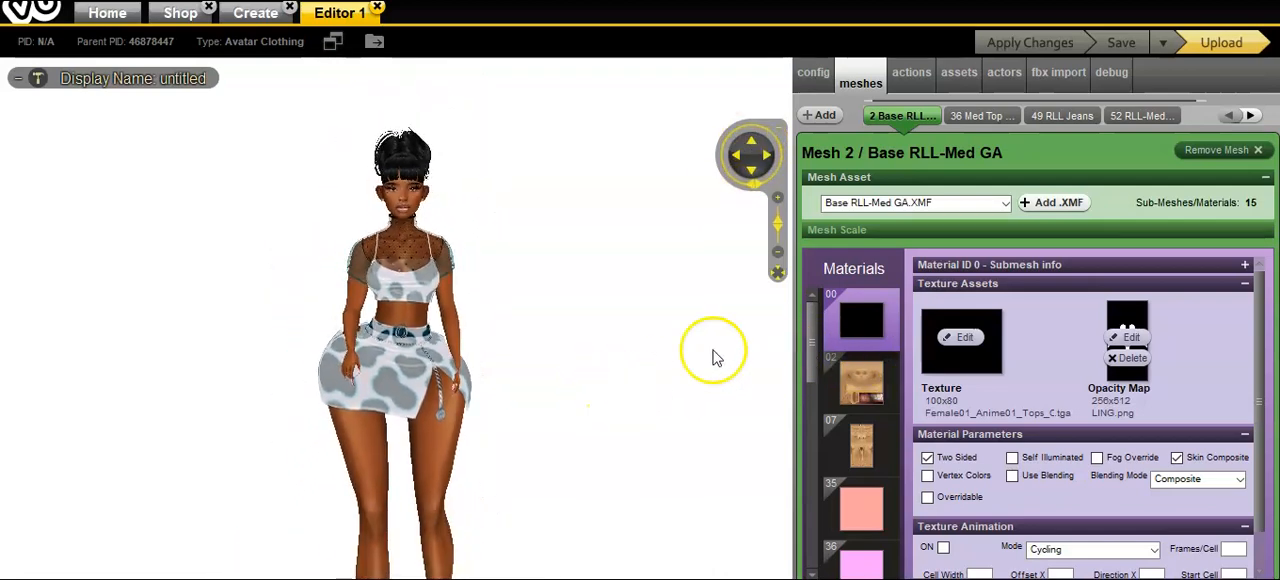
Step: Replace material 55's texture with the updated dress1 image
drag(808, 349, 828, 524)
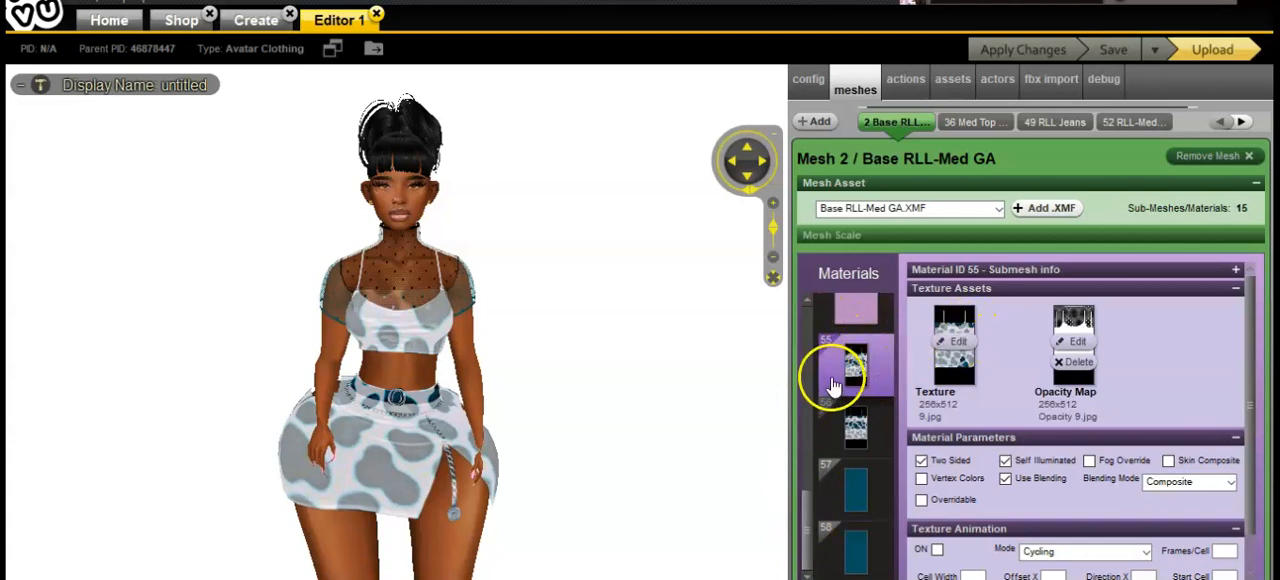
click(960, 347)
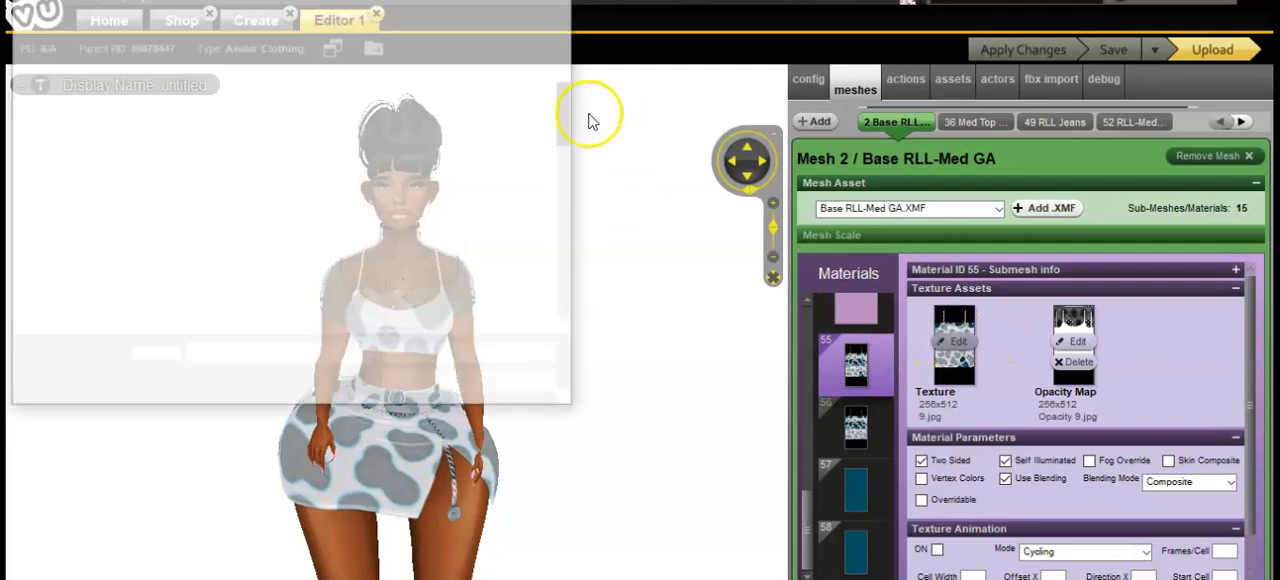
scroll(570, 110, down, 2)
double_click(207, 210)
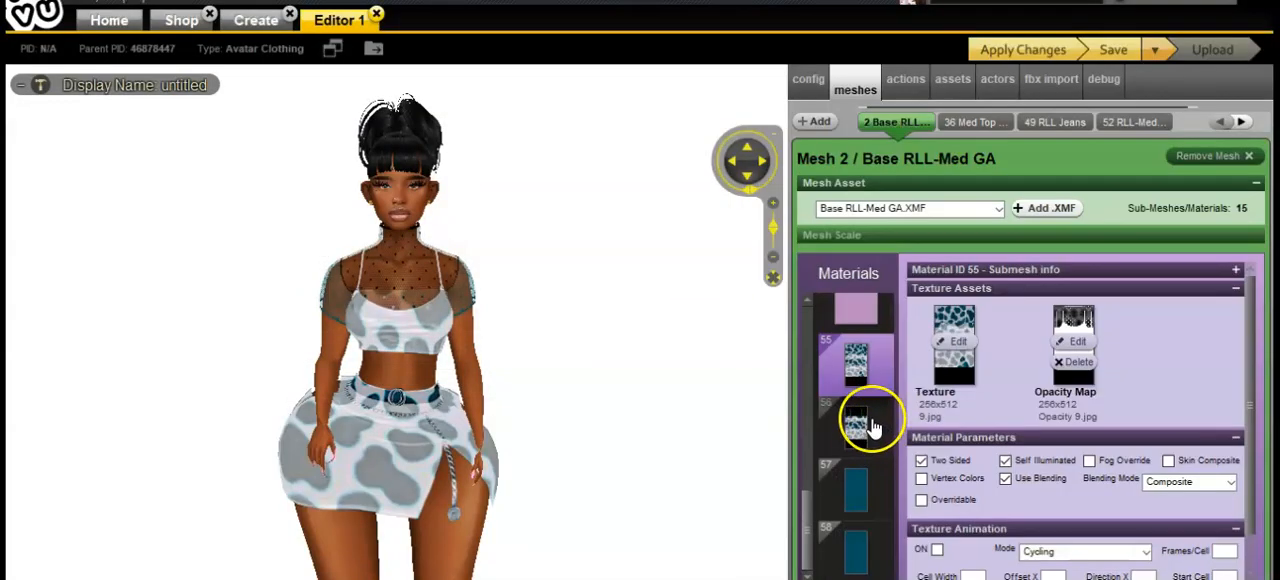
Step: Replace material 56's texture with the updated dress1b image
click(855, 425)
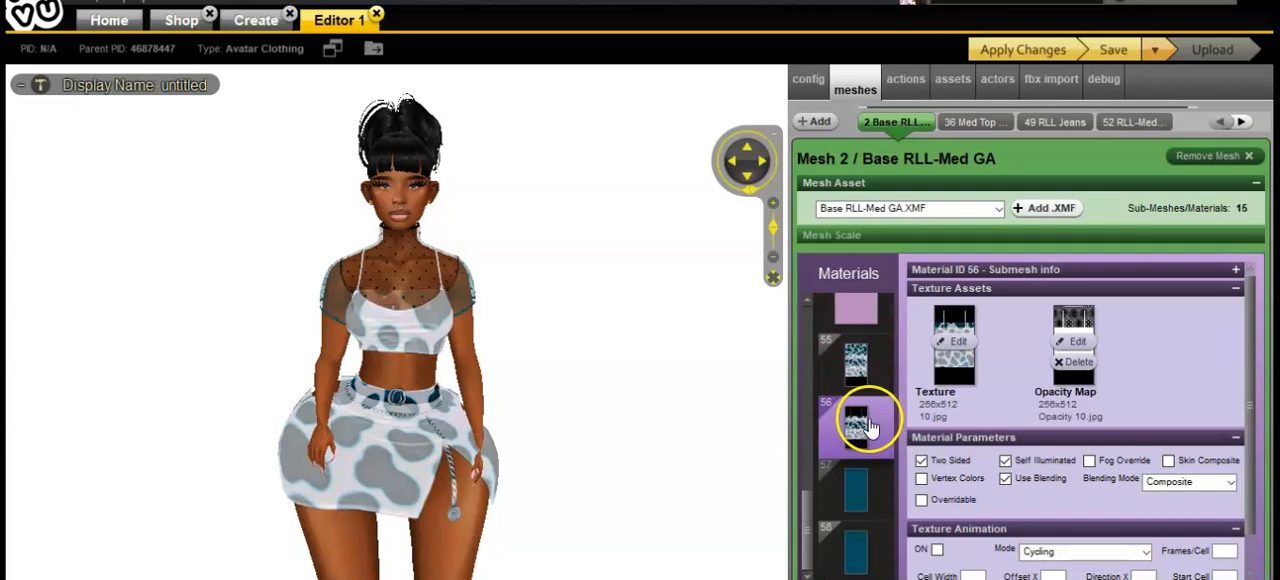
click(952, 345)
drag(571, 134, 562, 155)
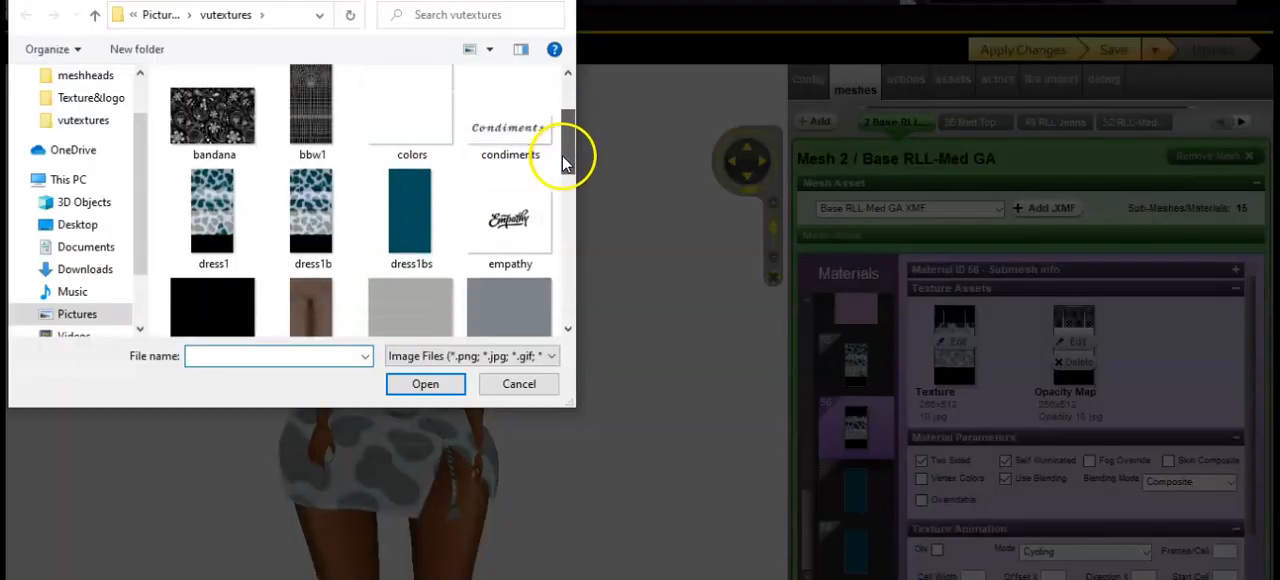
double_click(303, 214)
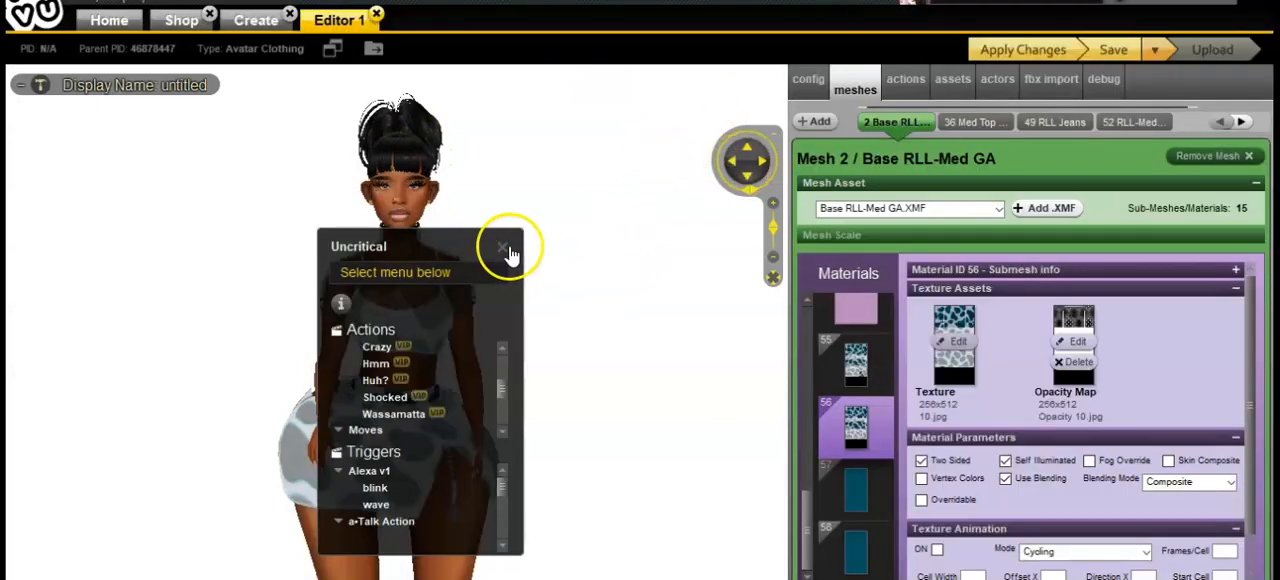
click(506, 250)
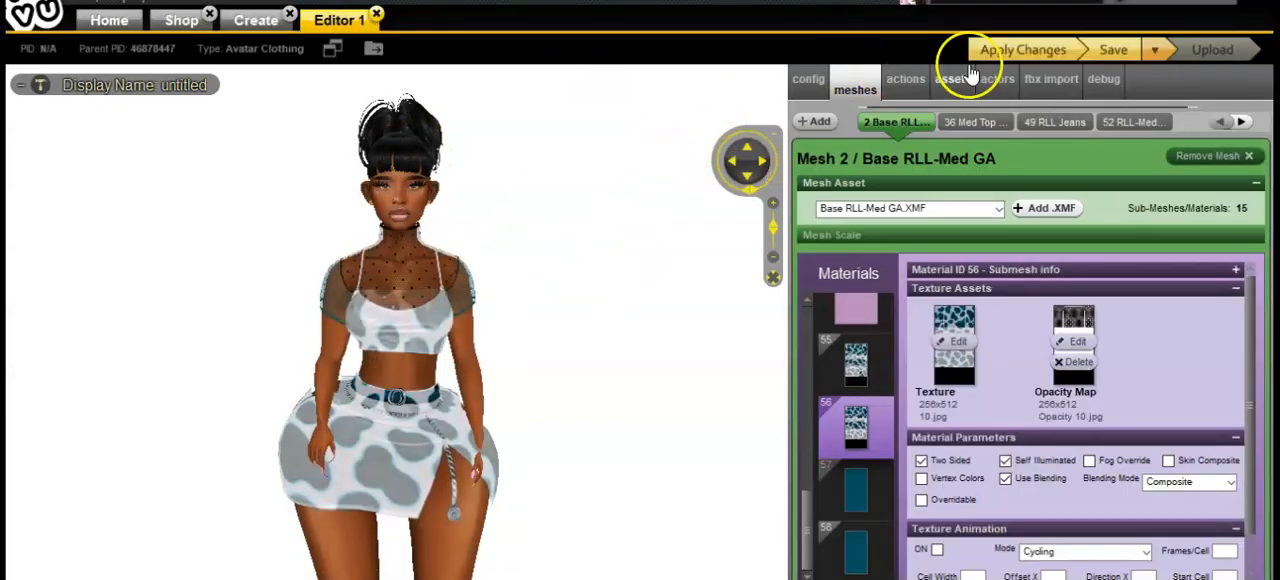
Step: Apply and save the updated dress textures, and inspect the outfit's sheer top on the avatar
click(1029, 48)
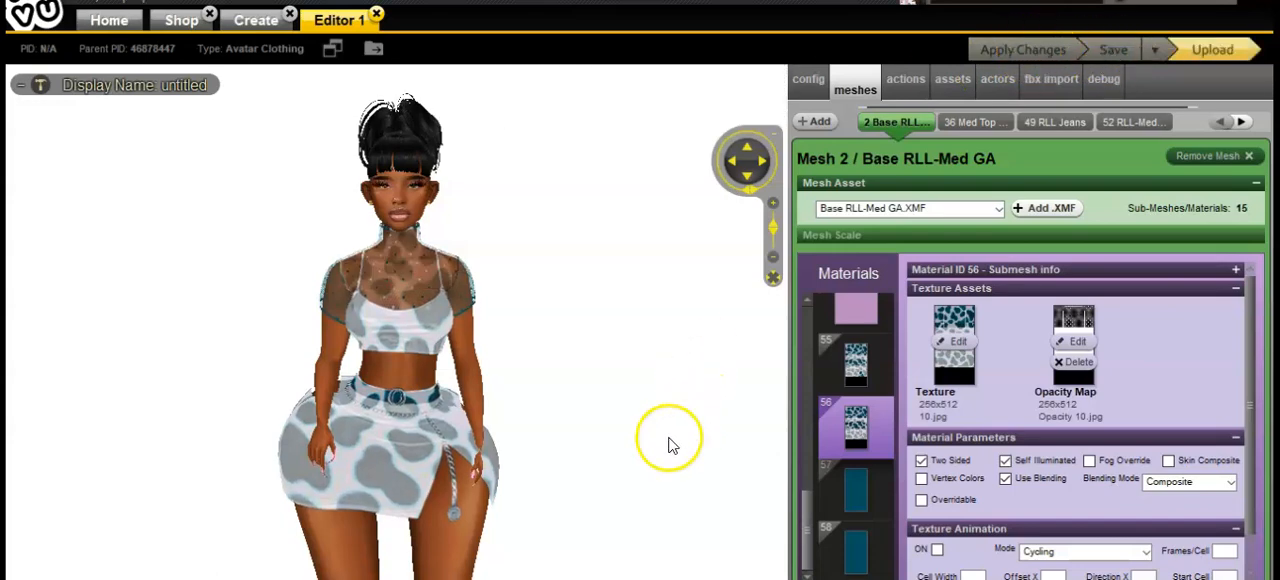
scroll(694, 431, up, 4)
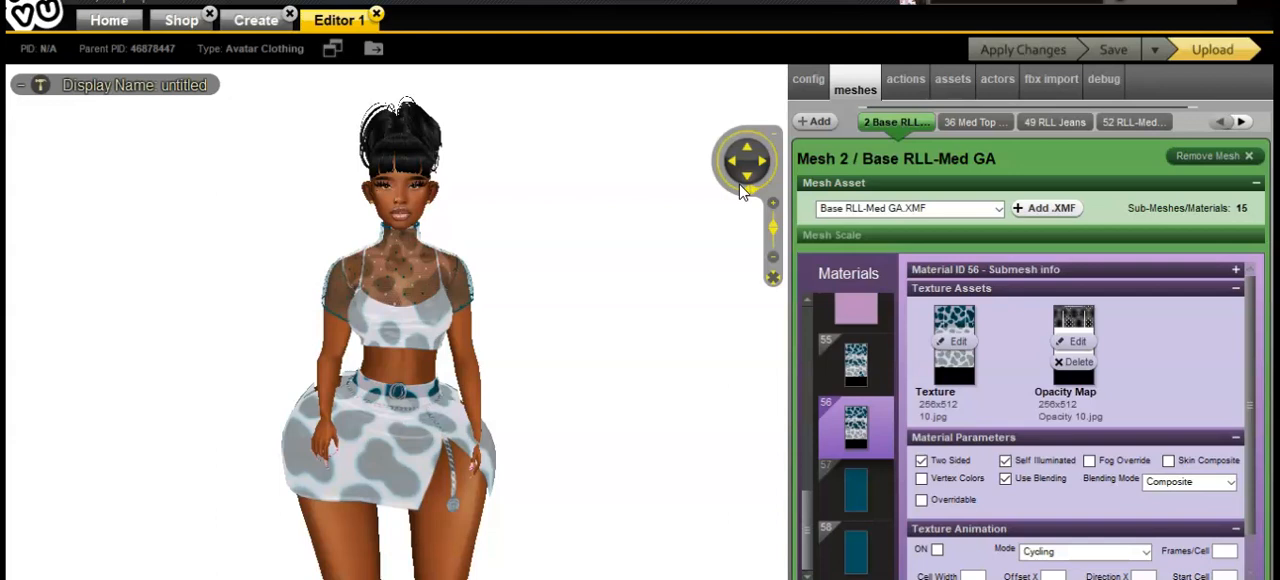
mouse_move(726, 463)
mouse_down()
mouse_move(604, 473)
mouse_move(651, 457)
mouse_move(727, 470)
mouse_up()
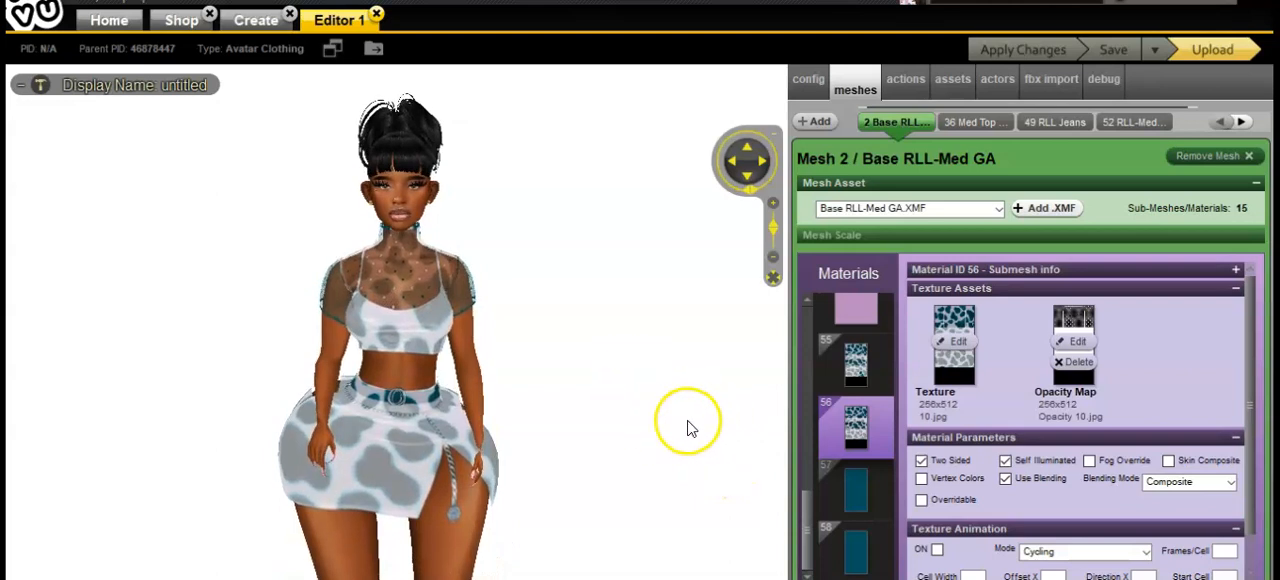
mouse_move(676, 458)
mouse_down()
mouse_move(580, 451)
mouse_move(434, 486)
mouse_move(318, 468)
mouse_move(687, 455)
mouse_up()
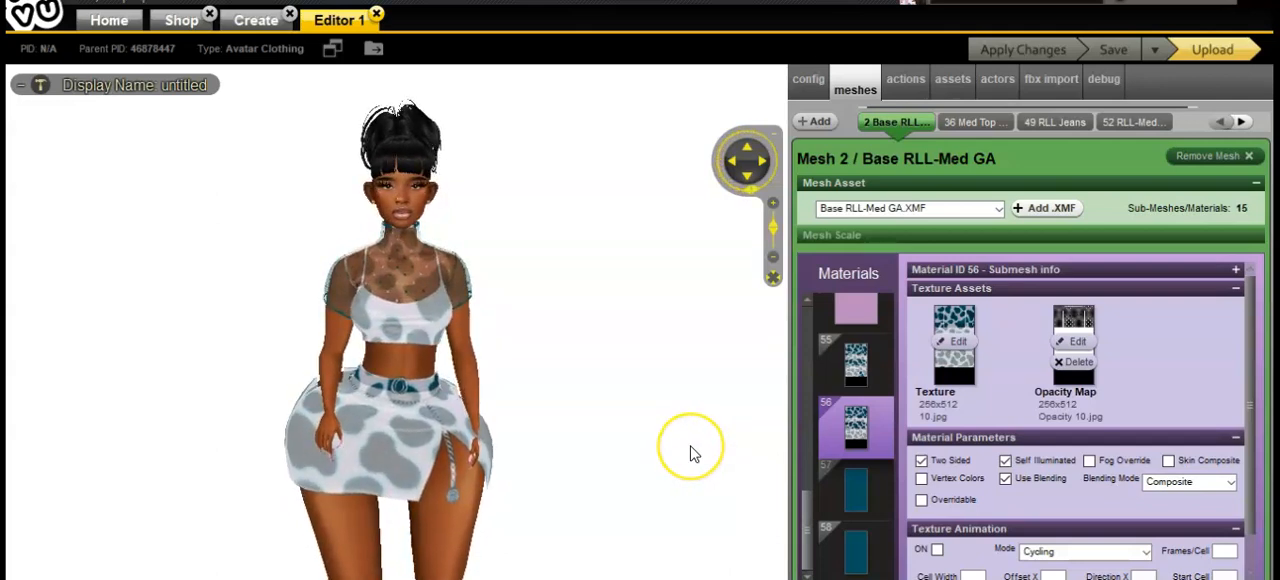